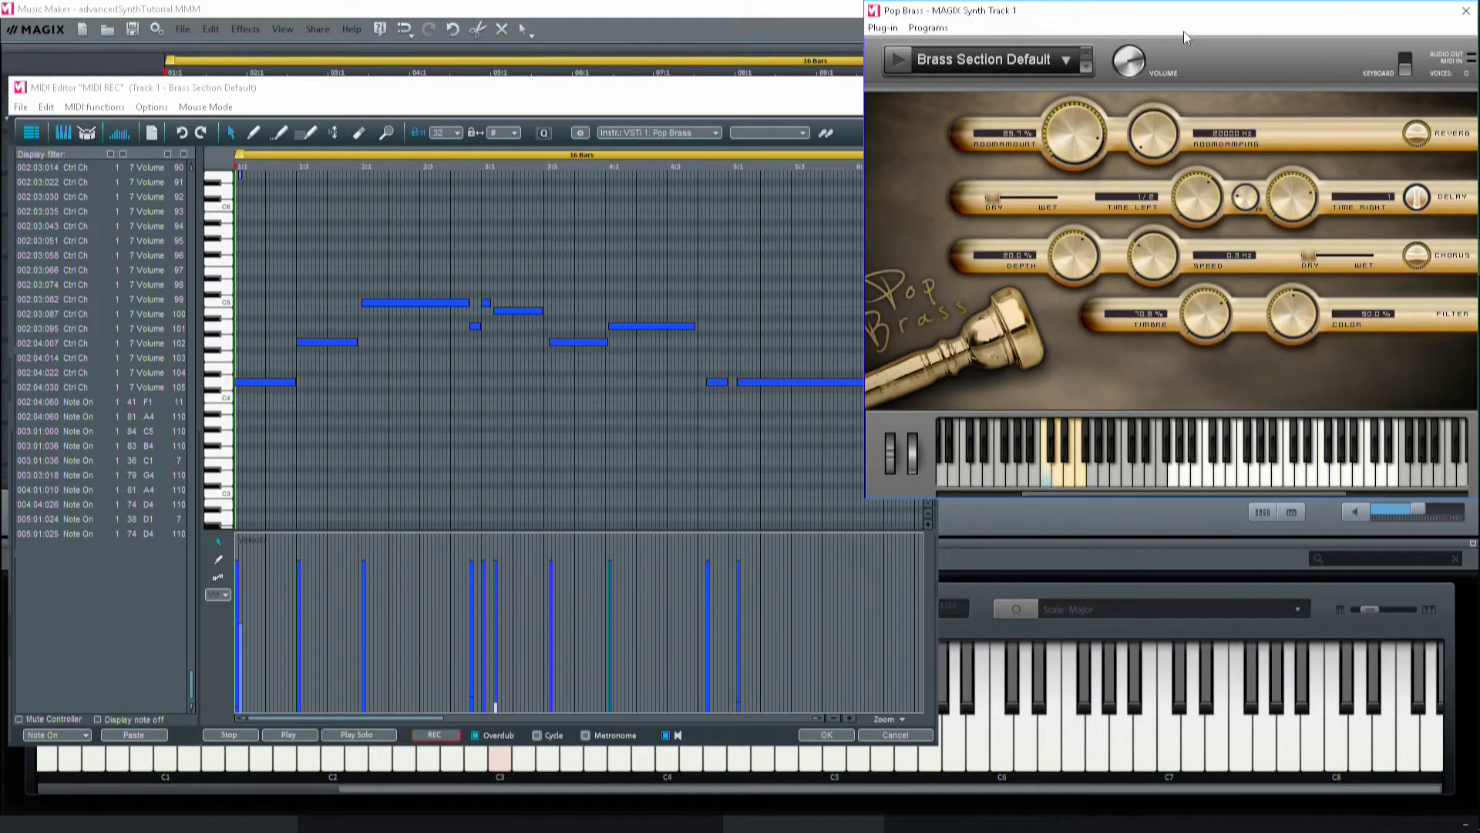
Check which MIDI controller drives the Pop Brass volume knob, and show 7 Volume in the MIDI Editor's controller lane
{"action": "right_click", "coordinate": [1127, 62]}
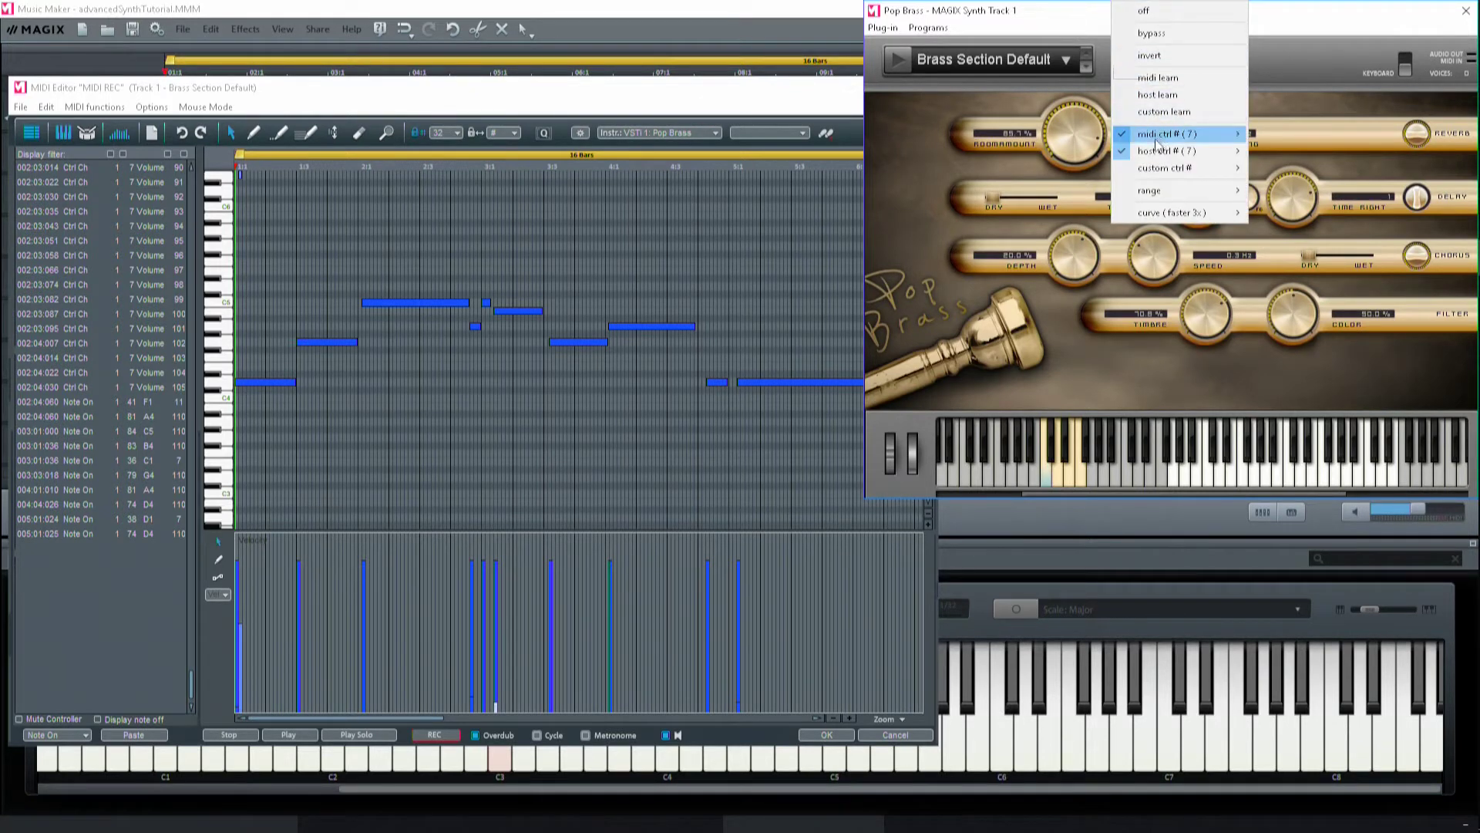
{"action": "mouse_move", "coordinate": [1199, 139]}
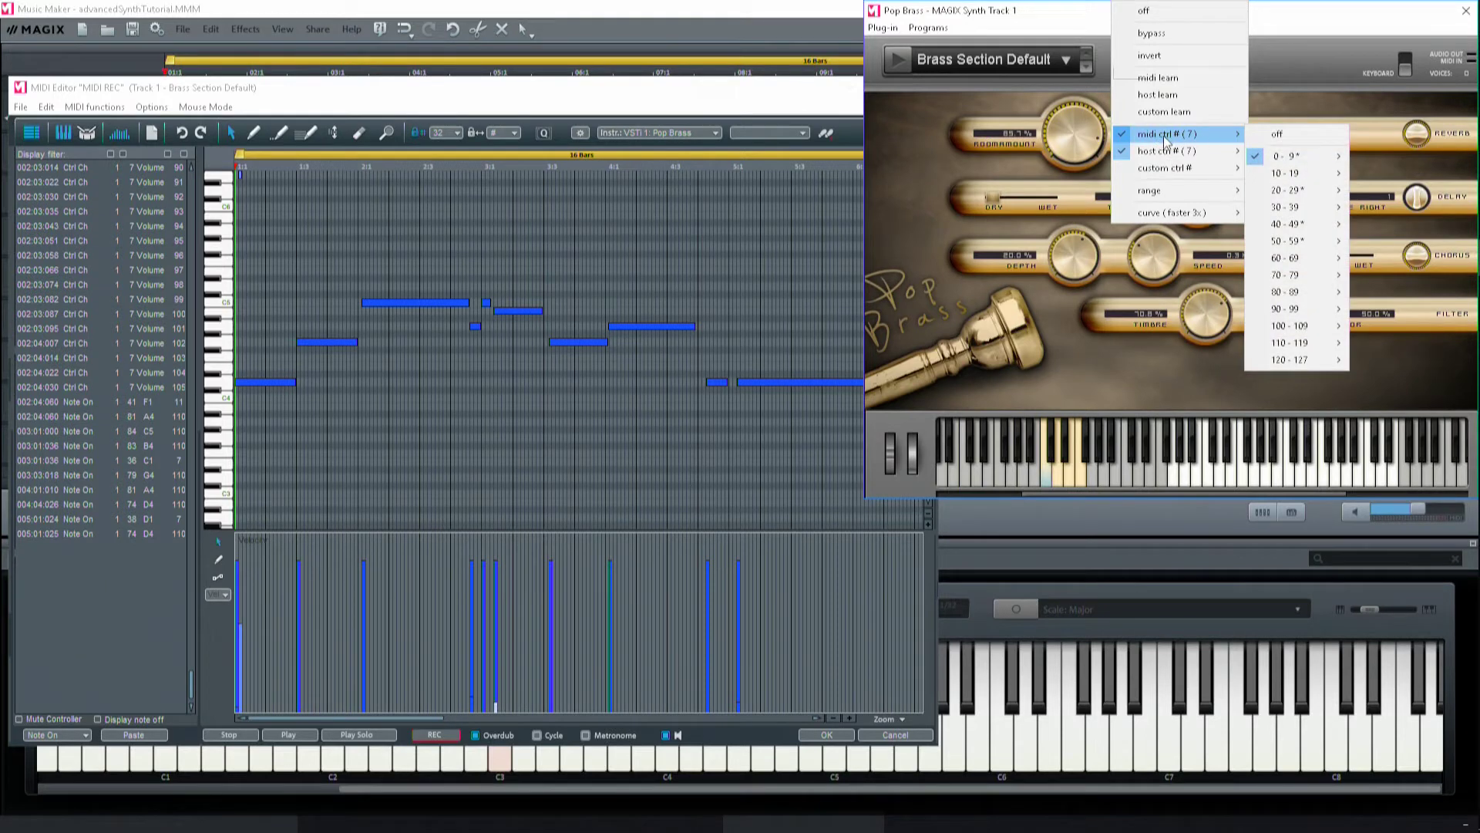
{"action": "mouse_move", "coordinate": [1301, 158]}
{"action": "key", "text": "Escape"}
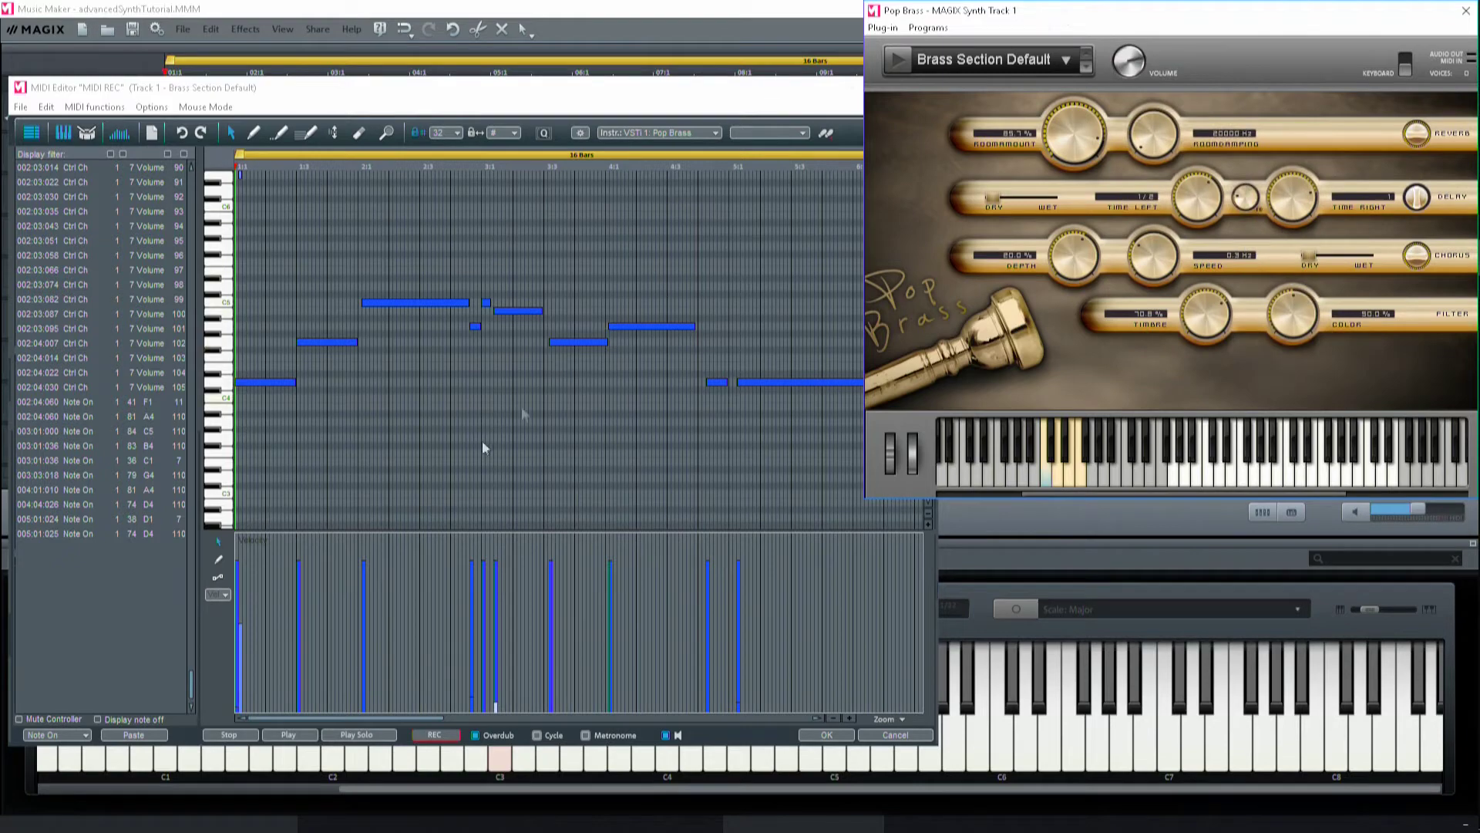
{"action": "left_click", "coordinate": [224, 598]}
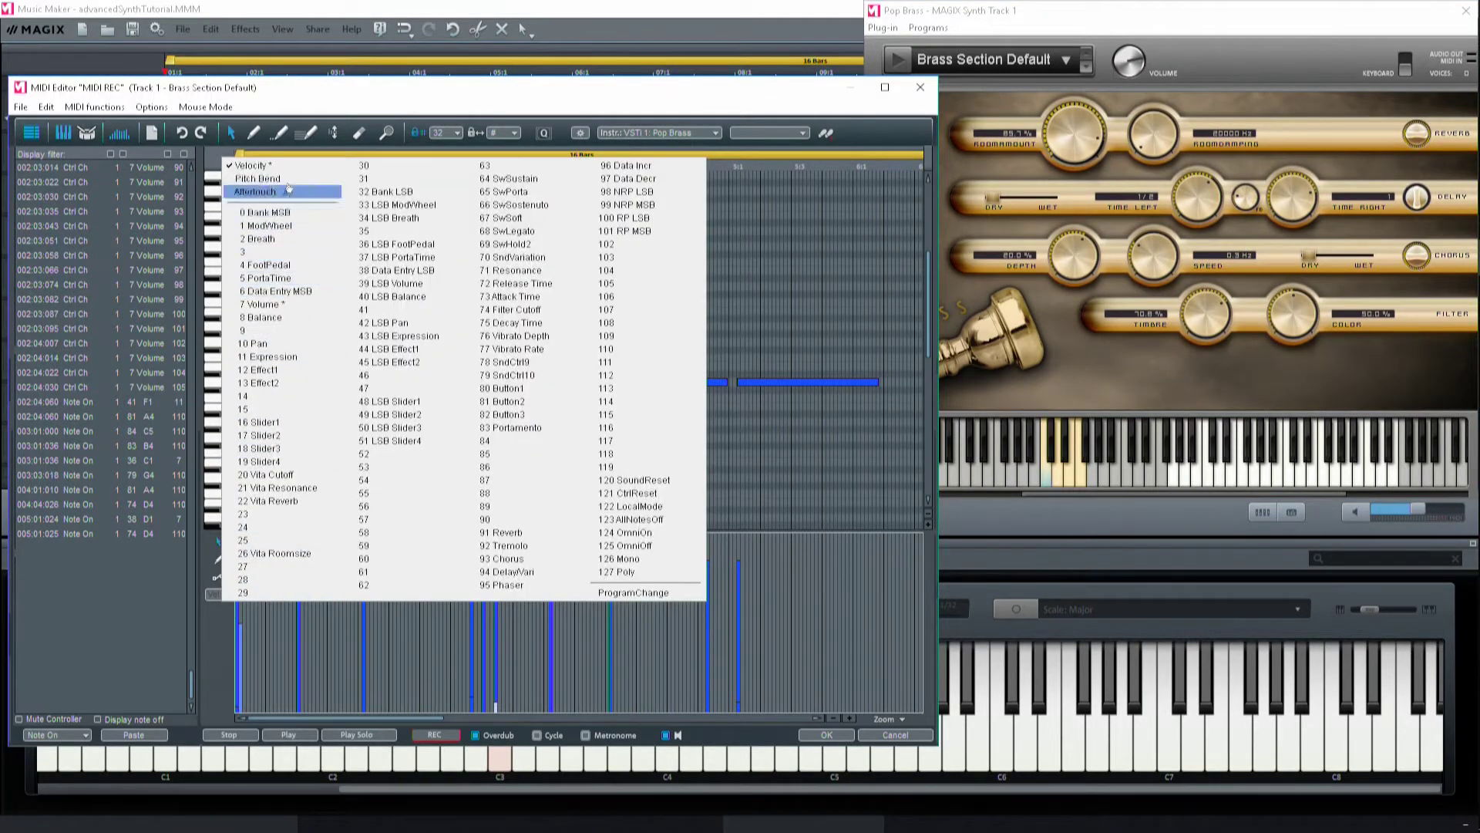
{"action": "left_click", "coordinate": [270, 306]}
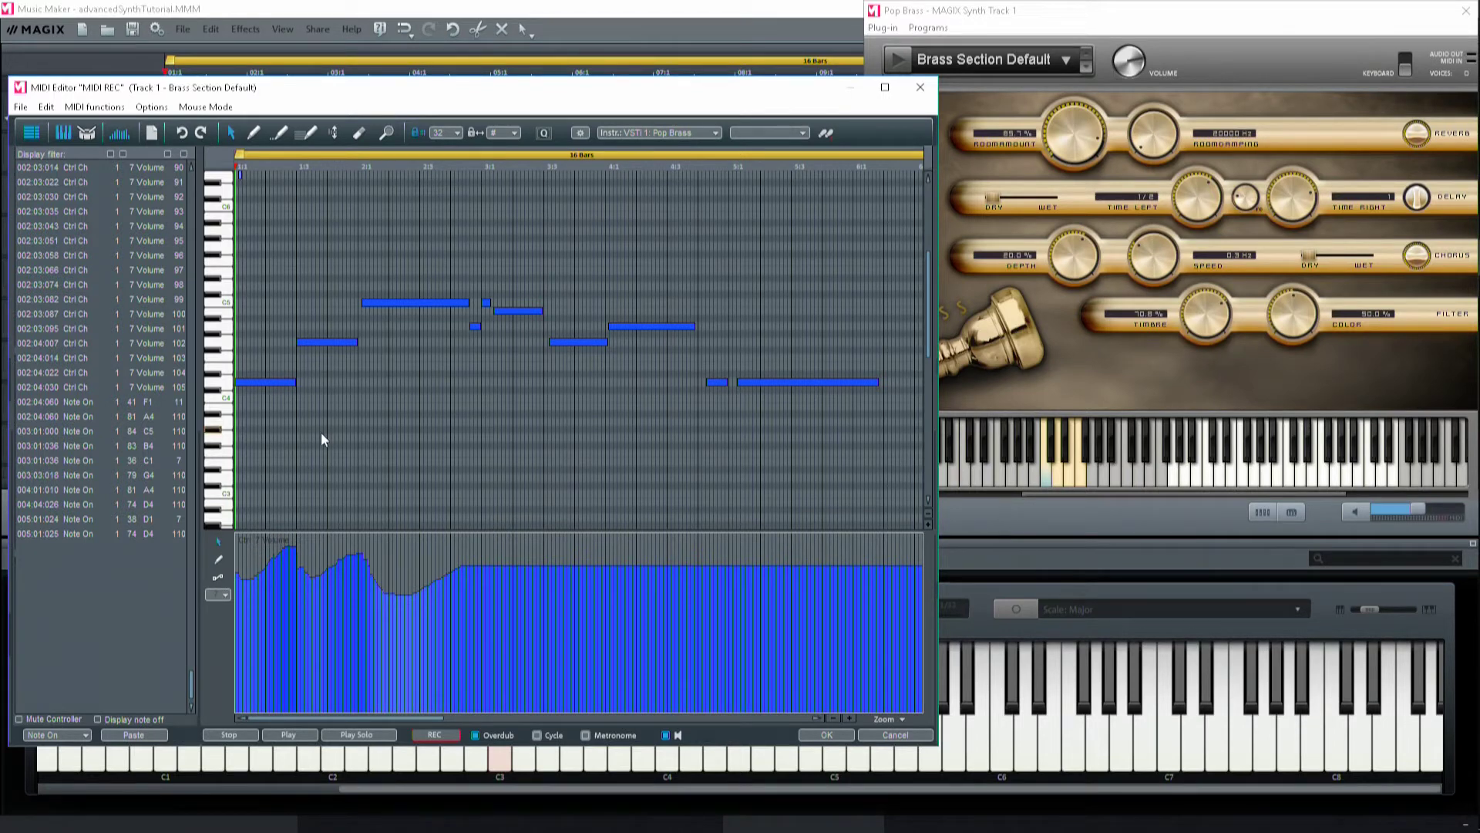
Examine the low key-switch notes, auditioning E1 on the piano roll's keyboard and the yellow keys on the Pop Brass keyboard
{"action": "scroll", "coordinate": [322, 439], "scroll_direction": "down", "scroll_amount": 10}
{"action": "scroll", "coordinate": [315, 433], "scroll_direction": "up", "scroll_amount": 2}
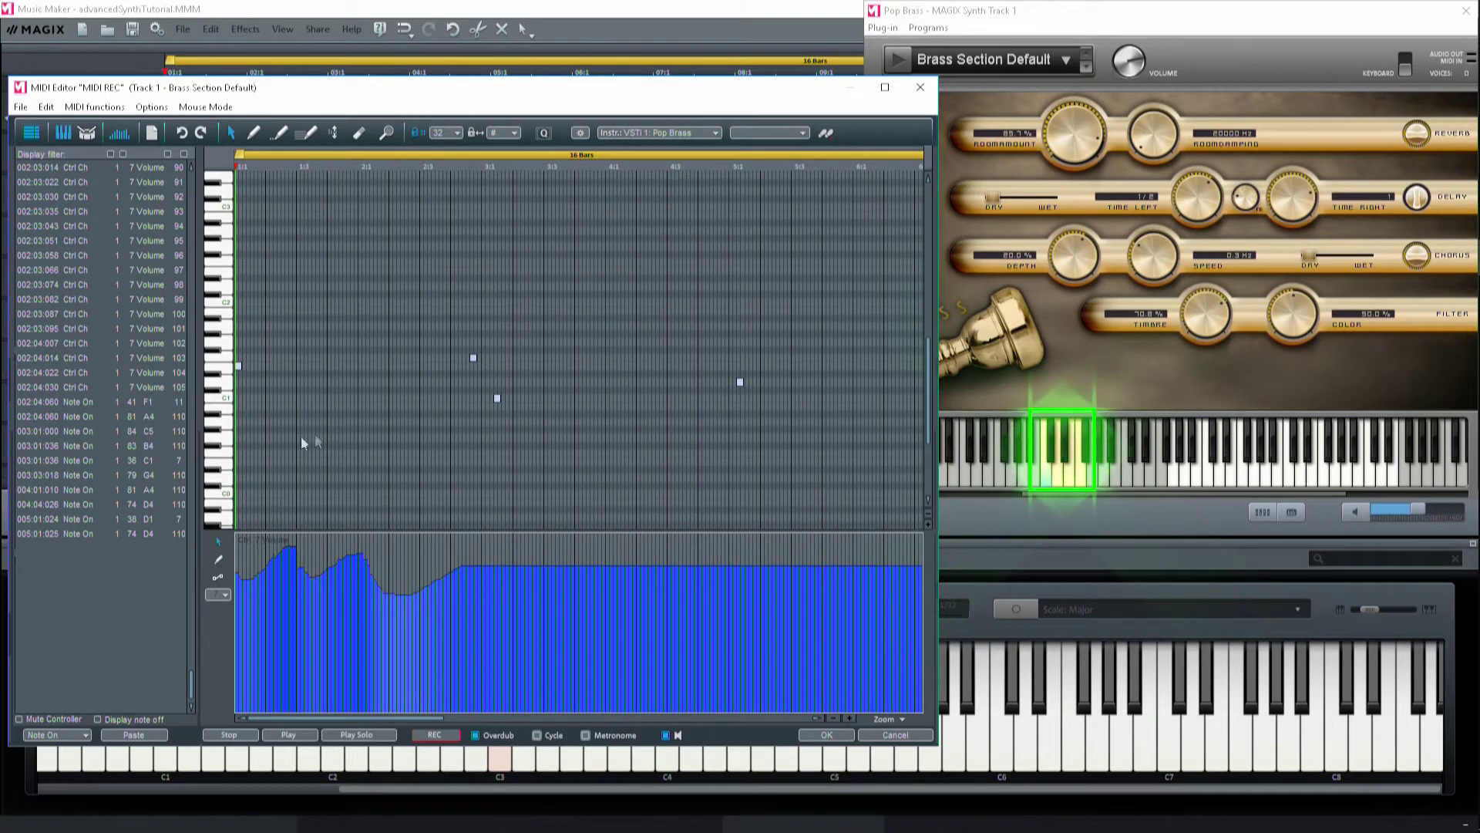
{"action": "left_click", "coordinate": [224, 367]}
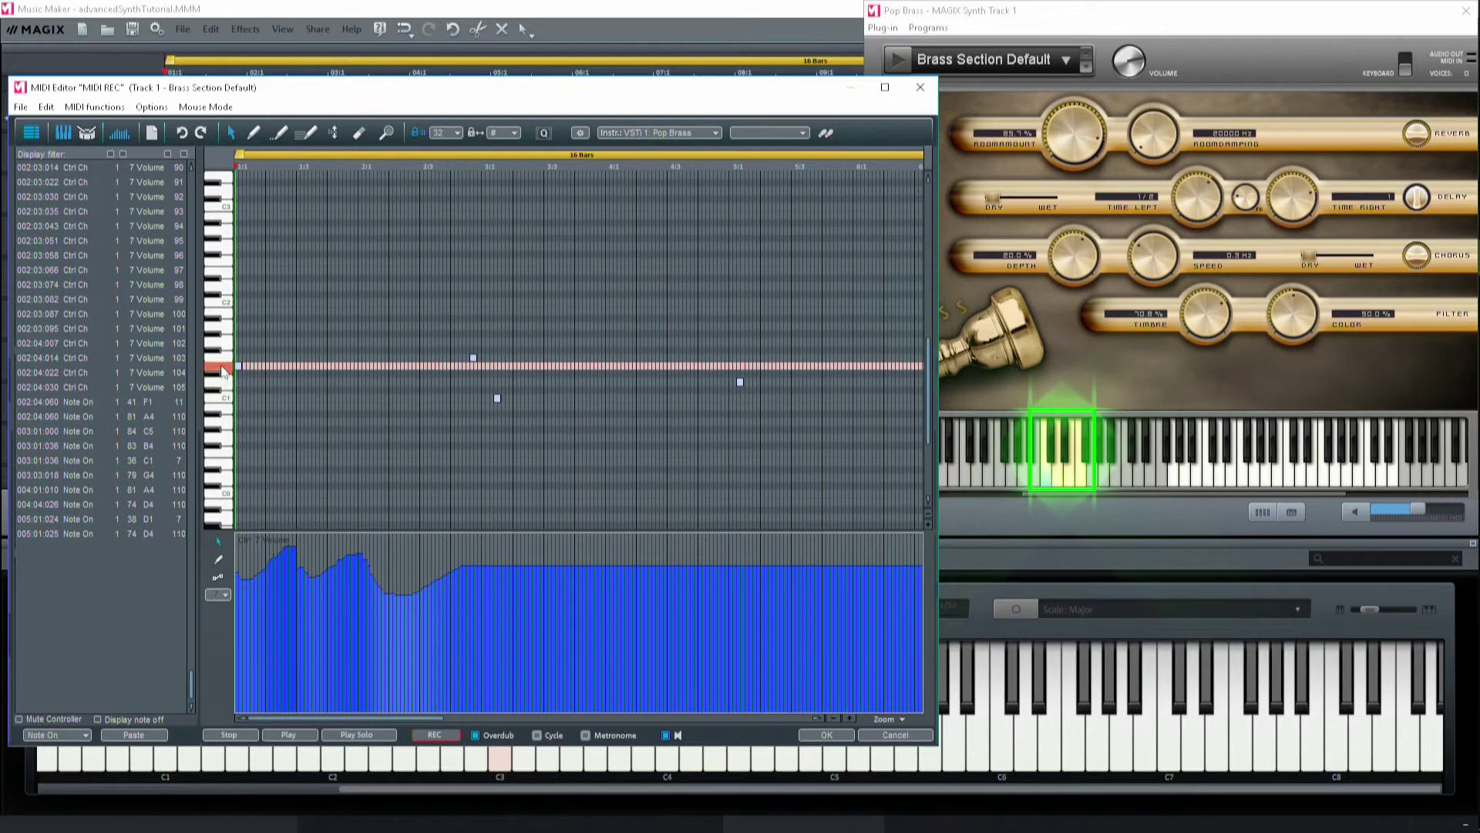
{"action": "left_click", "coordinate": [223, 367]}
{"action": "left_click", "coordinate": [222, 367]}
{"action": "left_click", "coordinate": [1017, 479]}
{"action": "left_click", "coordinate": [1072, 482]}
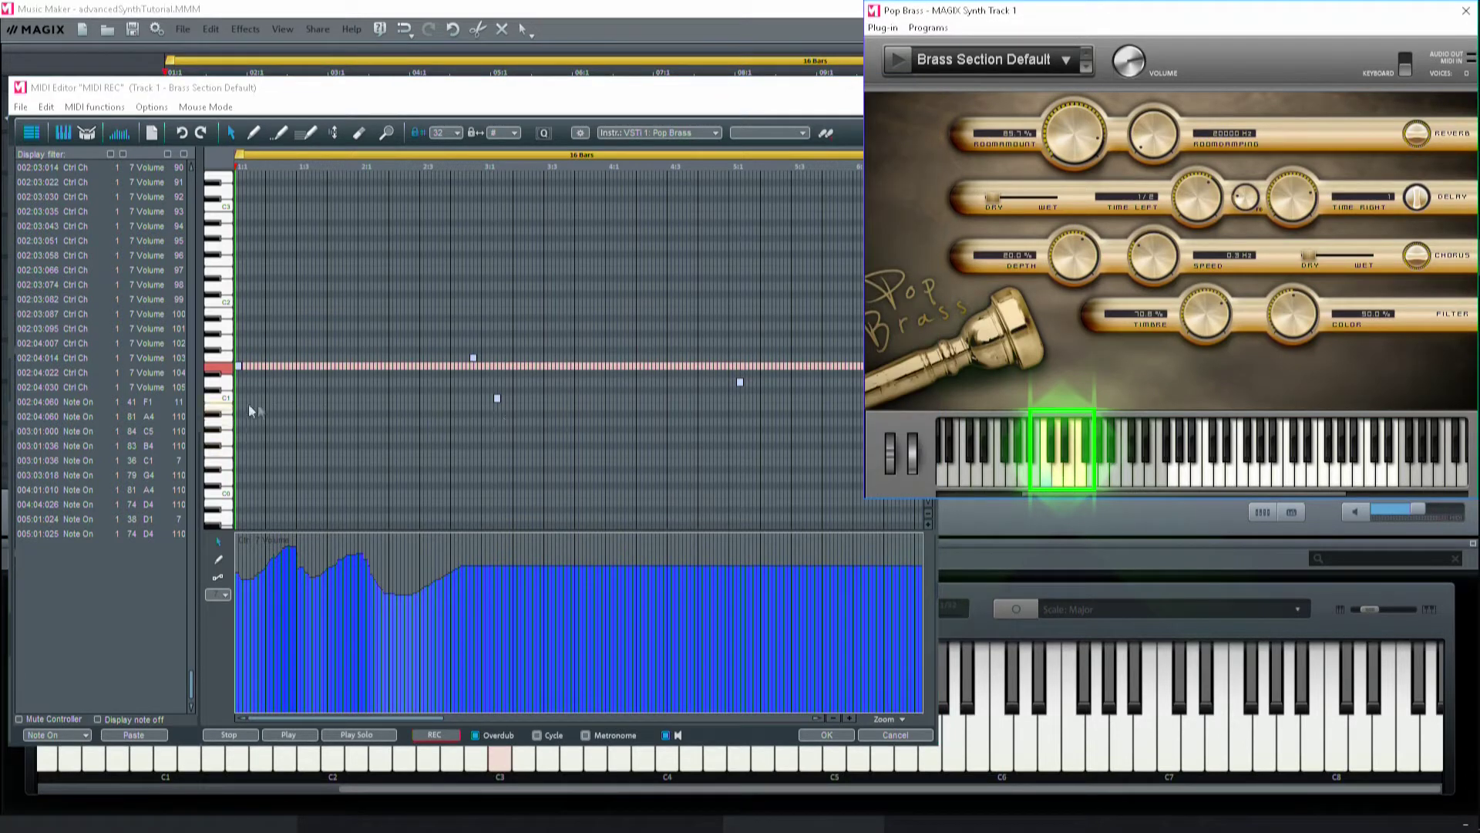
{"action": "left_click", "coordinate": [222, 367]}
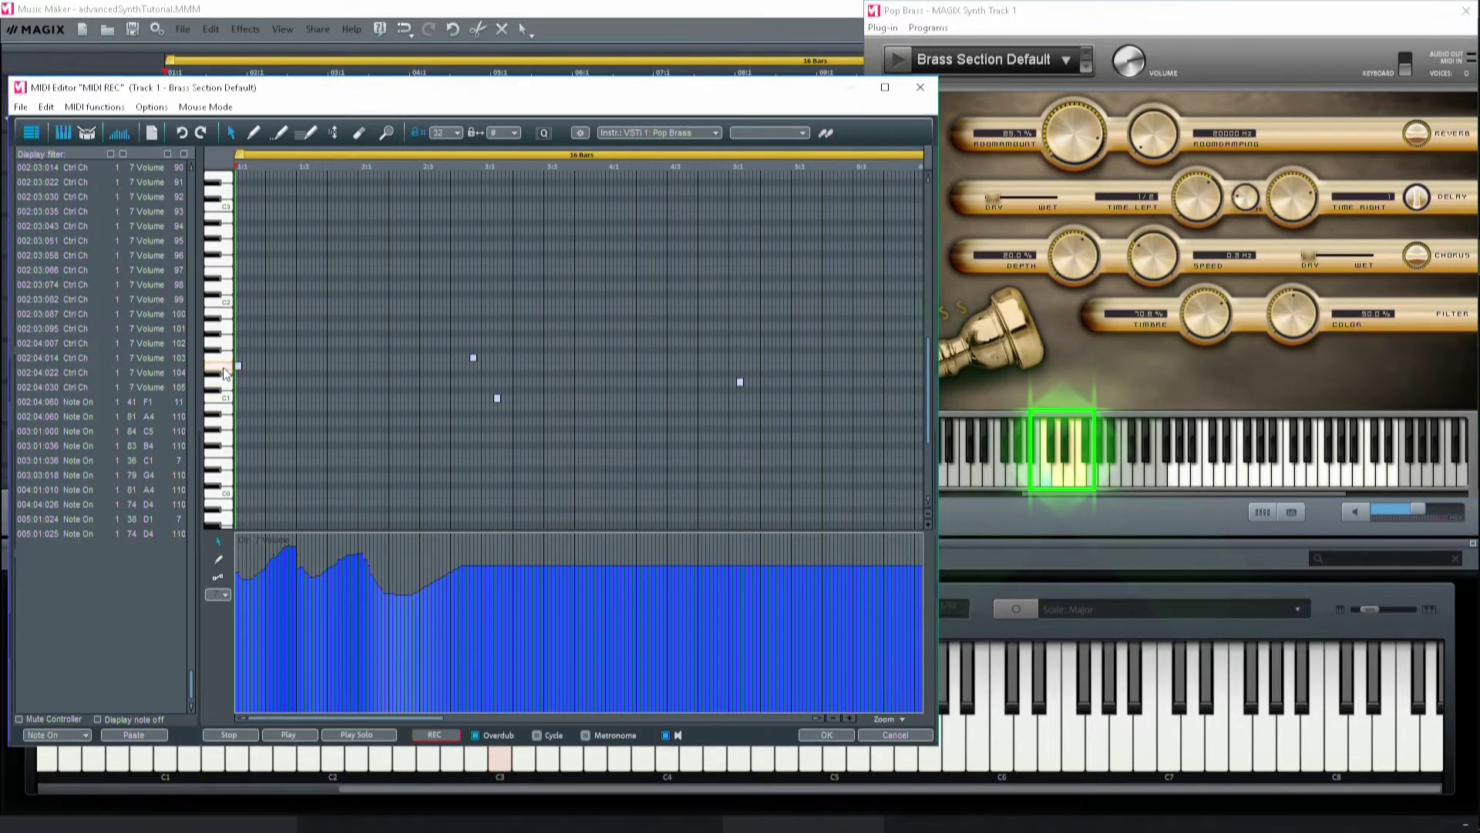
{"action": "left_click", "coordinate": [1074, 478]}
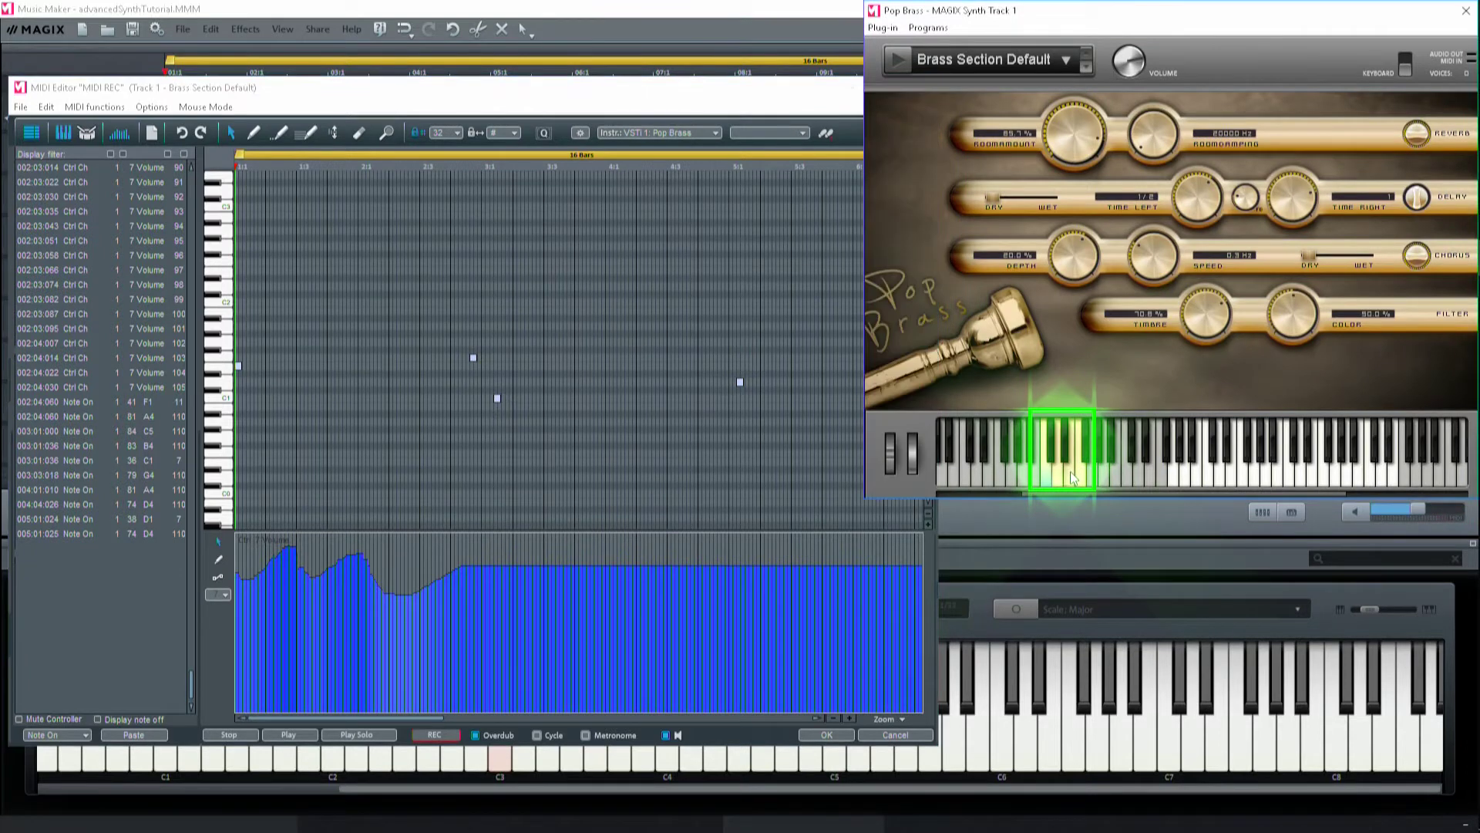
{"action": "left_click", "coordinate": [223, 368]}
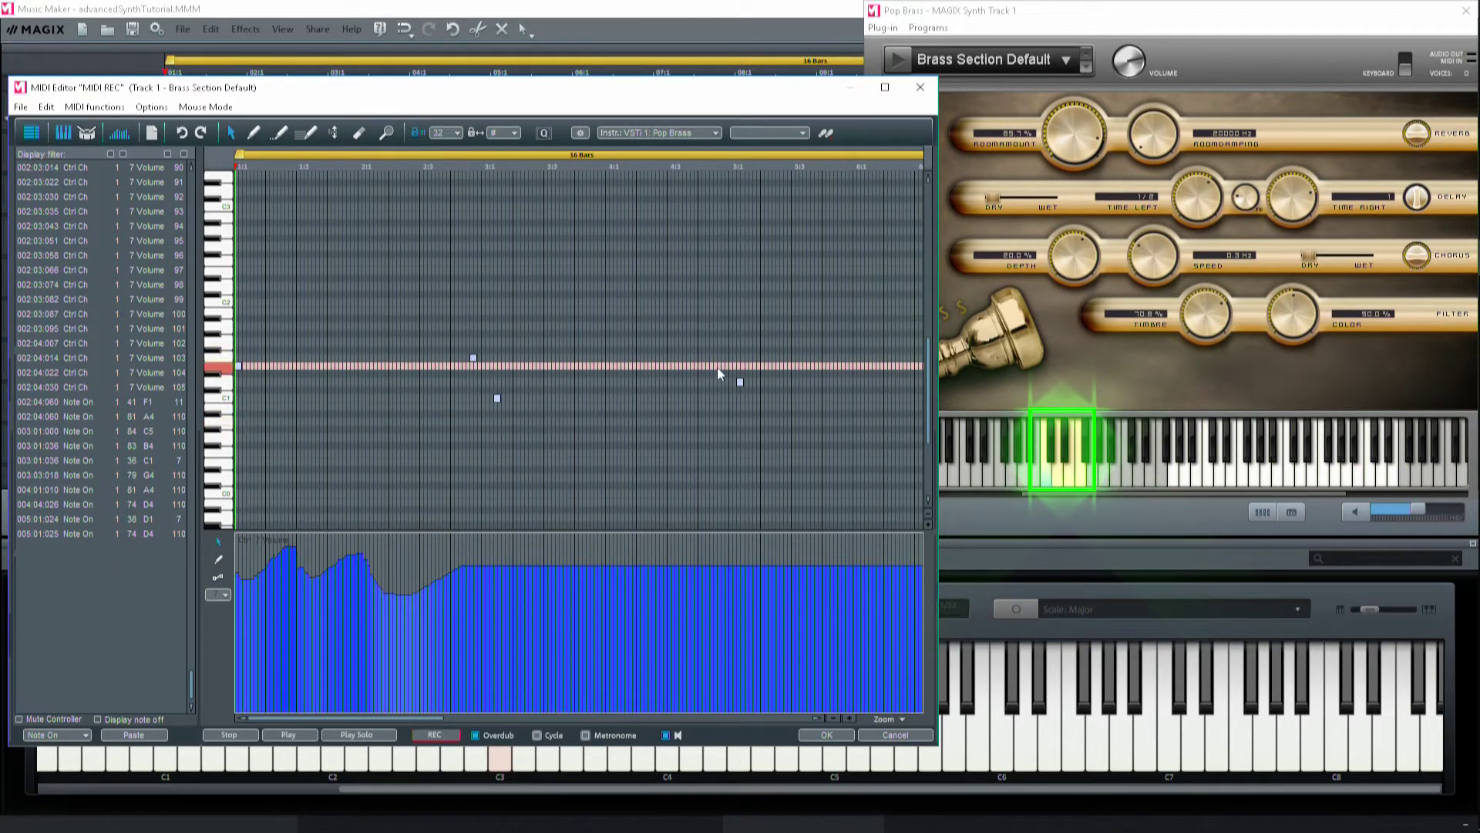
Switch the controller lane to Velocity and clear the E1 row selection to view the melody notes' velocities
{"action": "scroll", "coordinate": [610, 390], "scroll_direction": "down", "scroll_amount": 2}
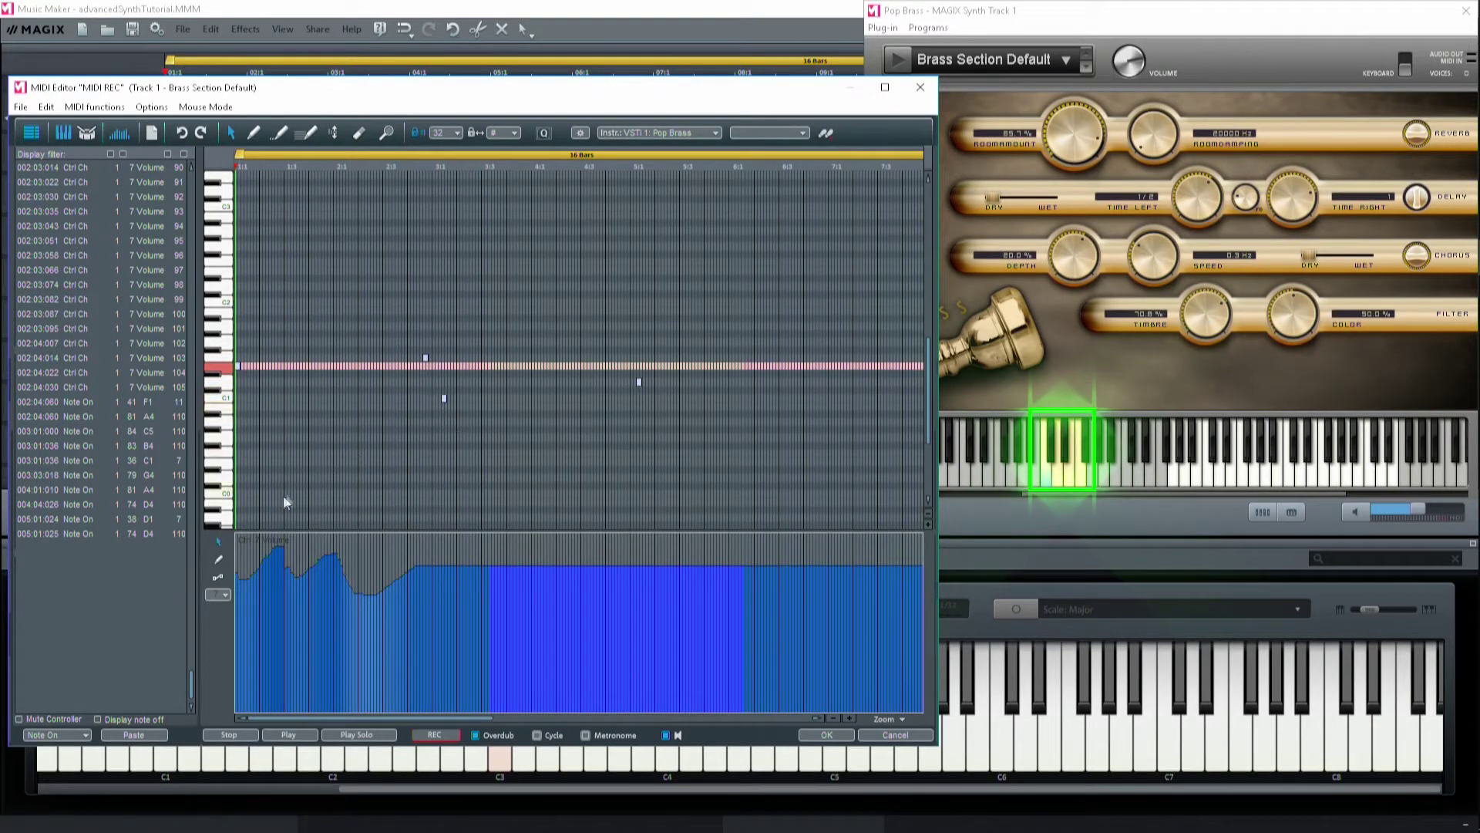
{"action": "left_click", "coordinate": [227, 600]}
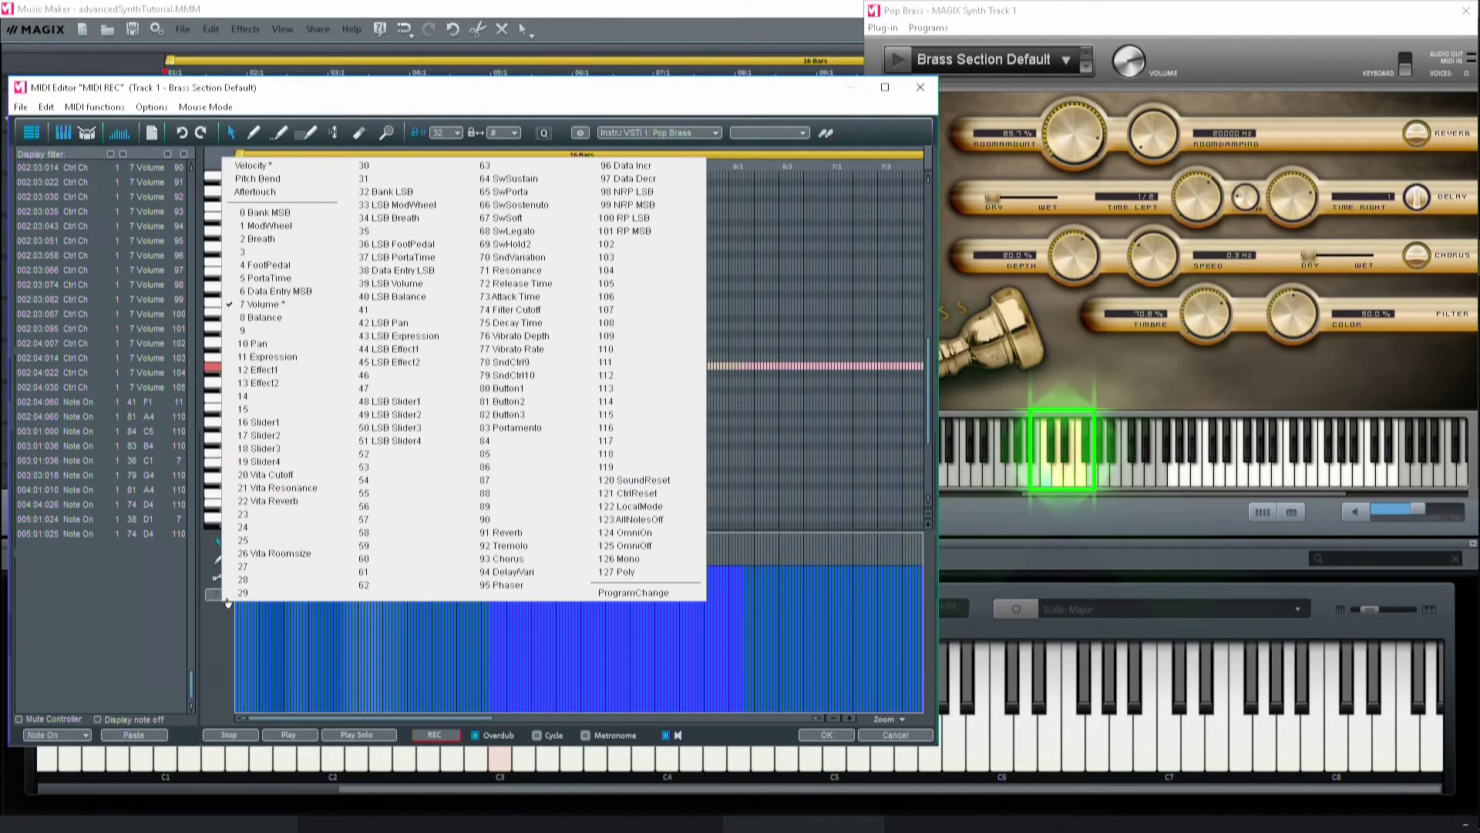
{"action": "left_click", "coordinate": [269, 167]}
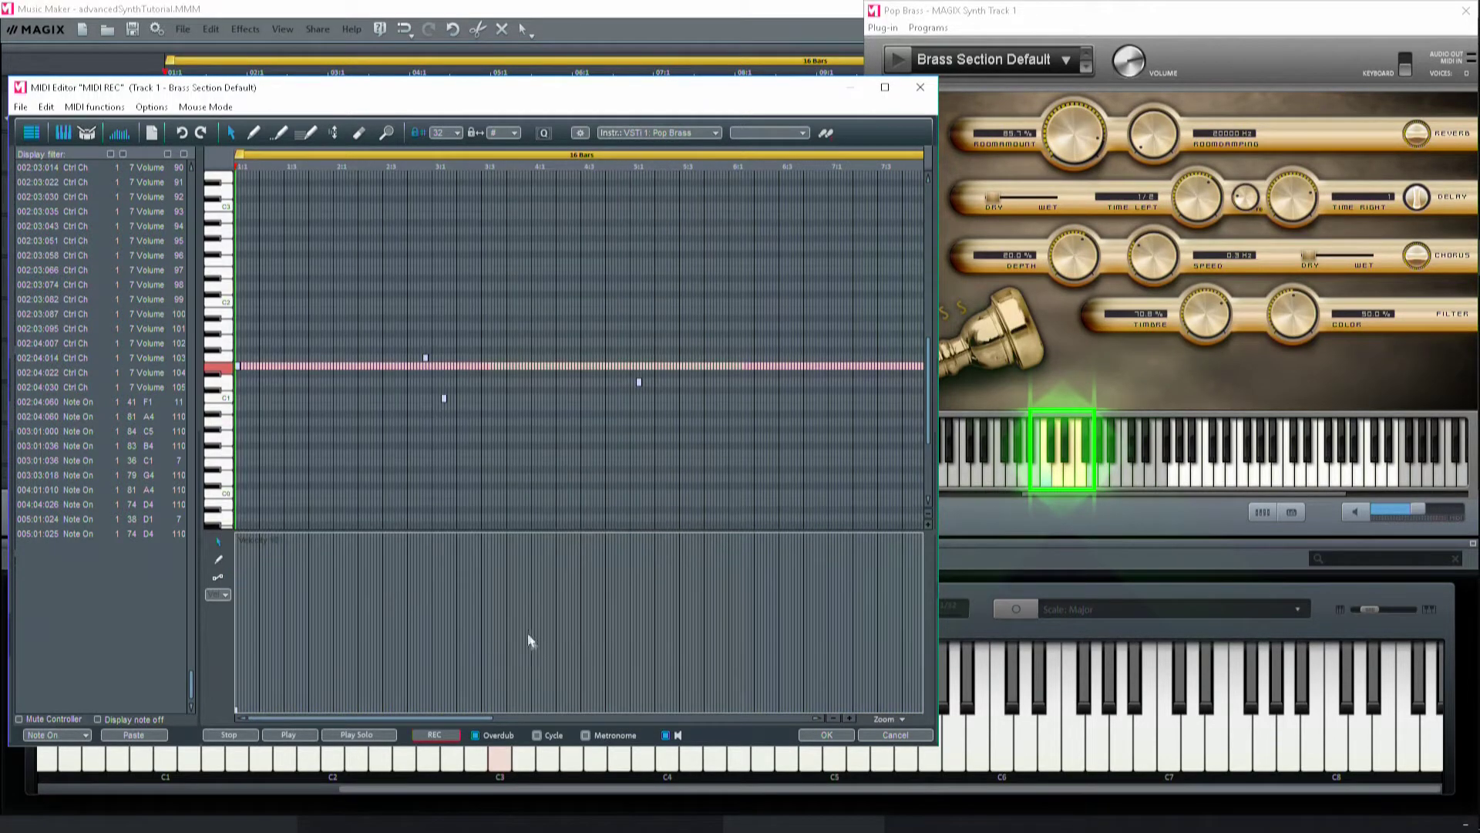
{"action": "scroll", "coordinate": [424, 644], "scroll_direction": "right", "scroll_amount": 2}
{"action": "scroll", "coordinate": [377, 651], "scroll_direction": "left", "scroll_amount": 2}
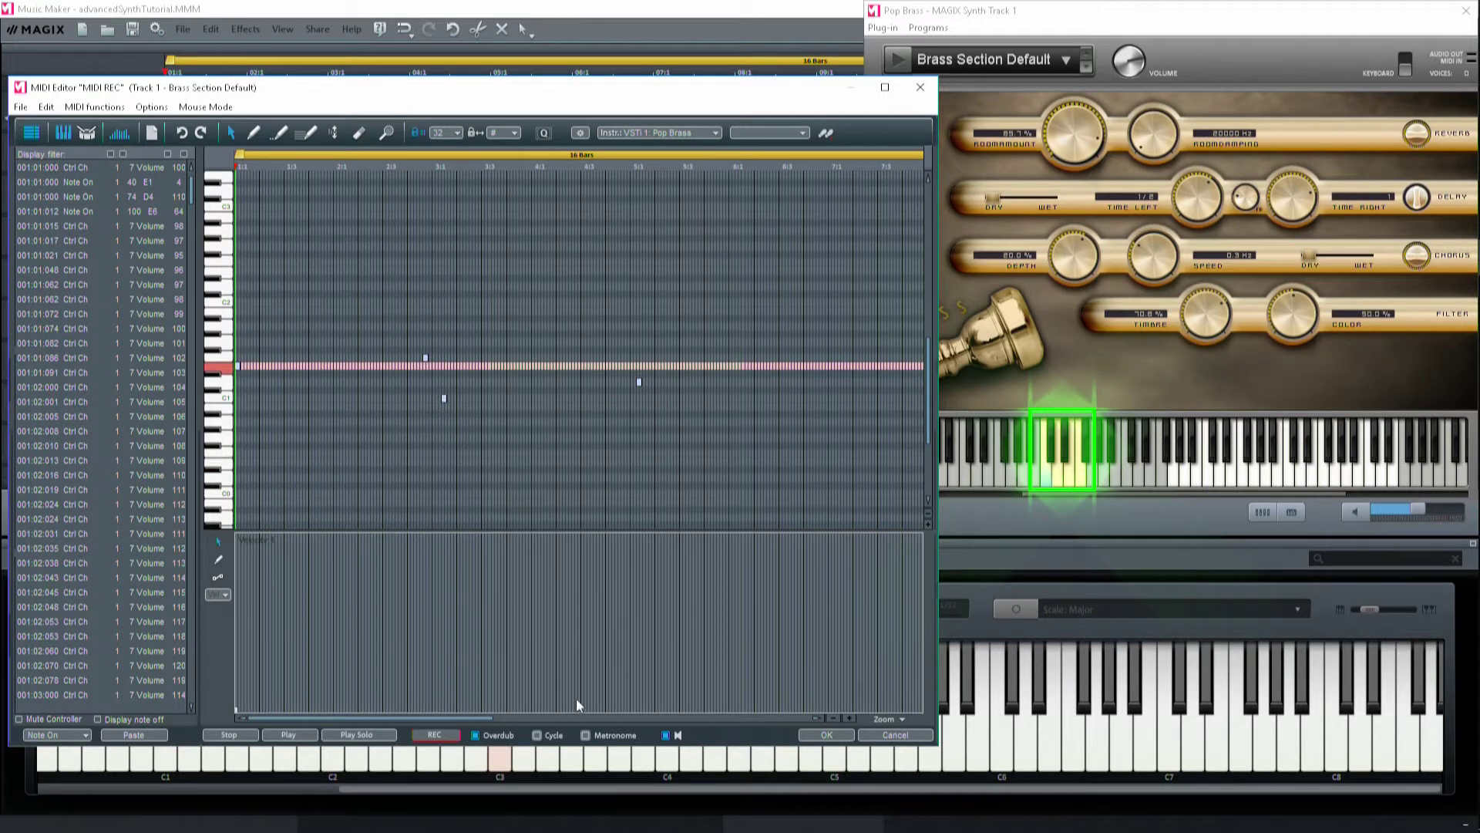
{"action": "scroll", "coordinate": [420, 439], "scroll_direction": "up", "scroll_amount": 3}
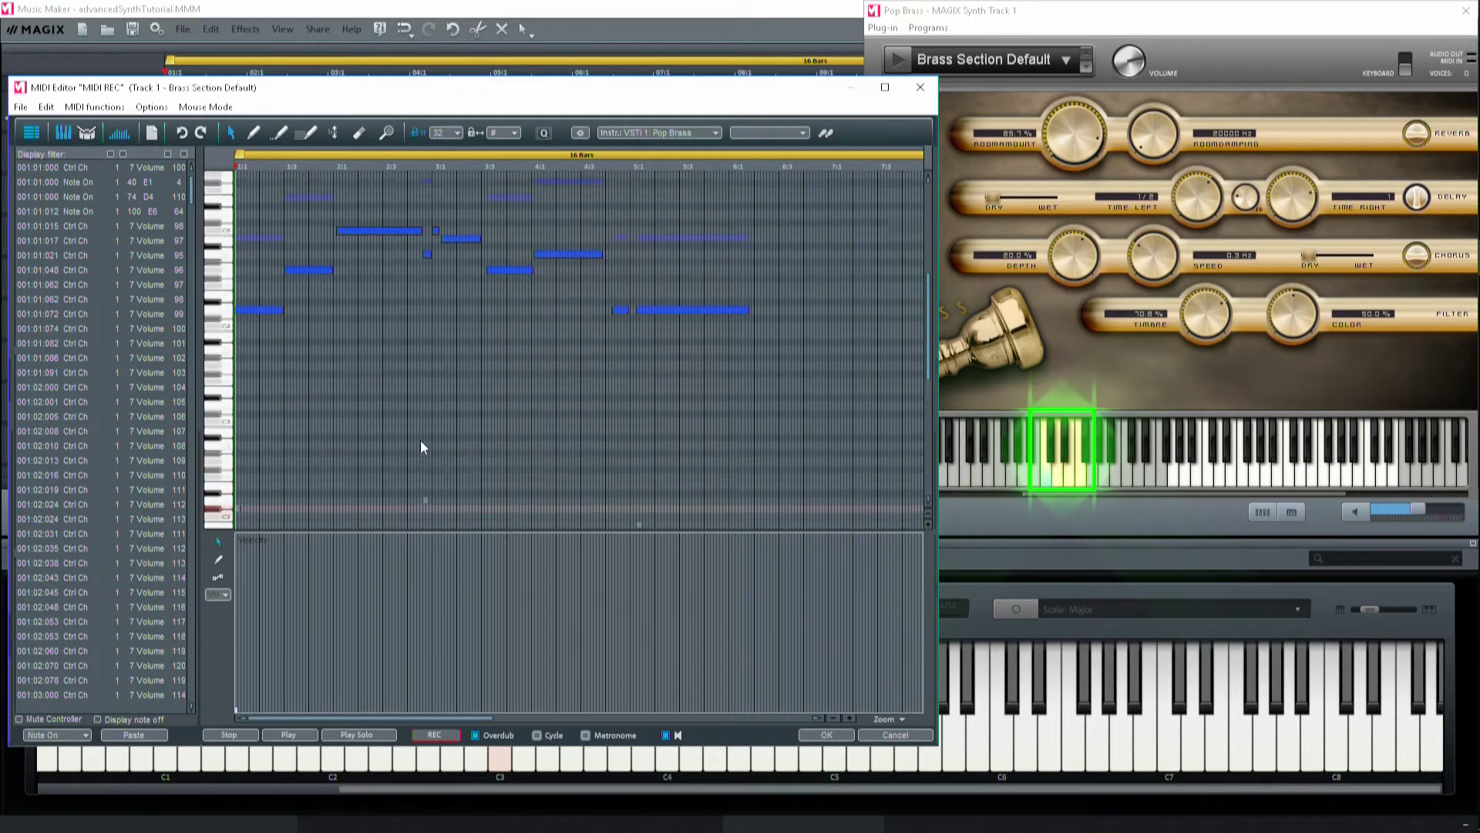
{"action": "scroll", "coordinate": [421, 446], "scroll_direction": "up", "scroll_amount": 2}
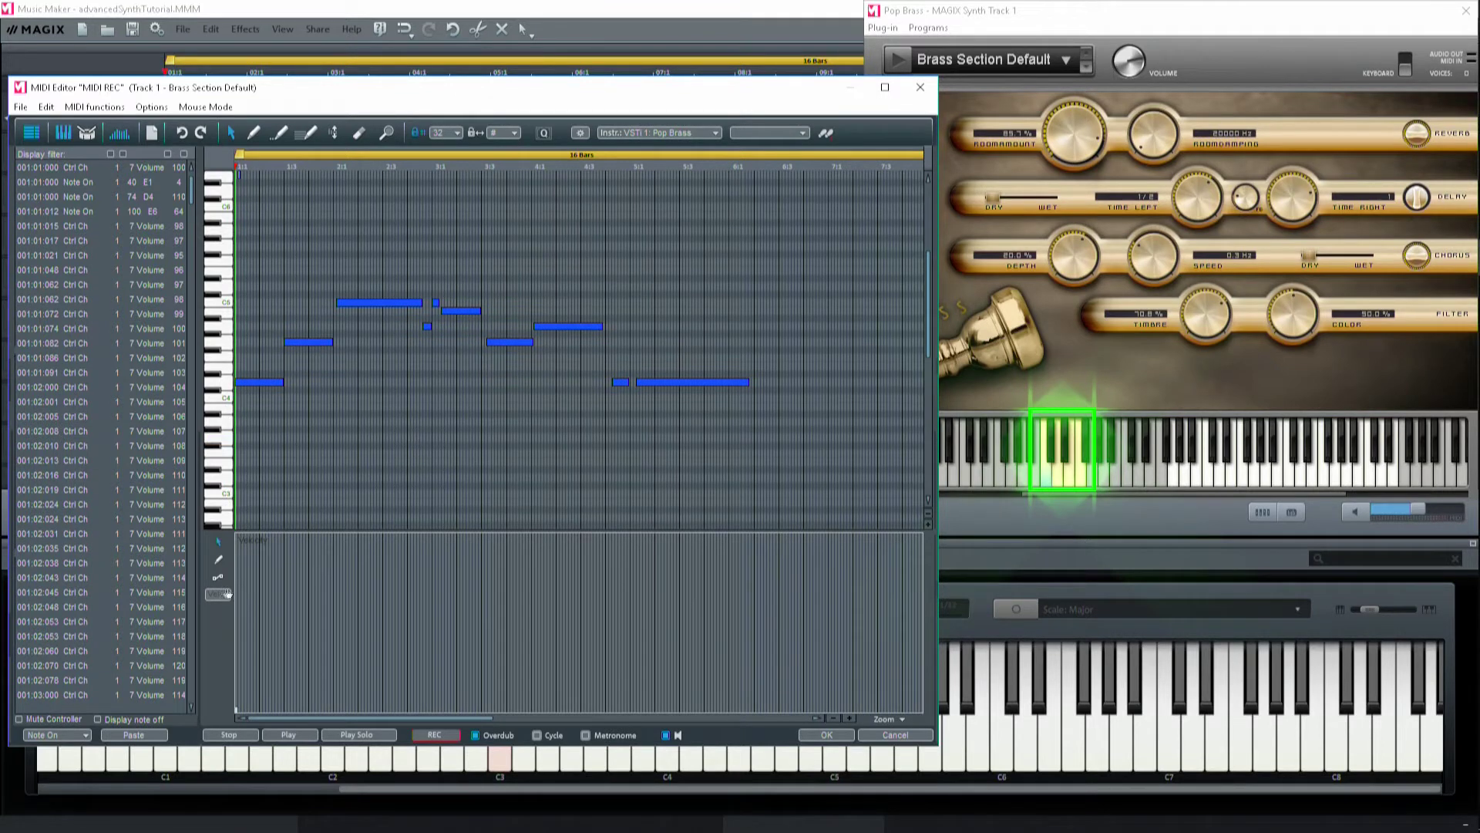
{"action": "left_click", "coordinate": [220, 398]}
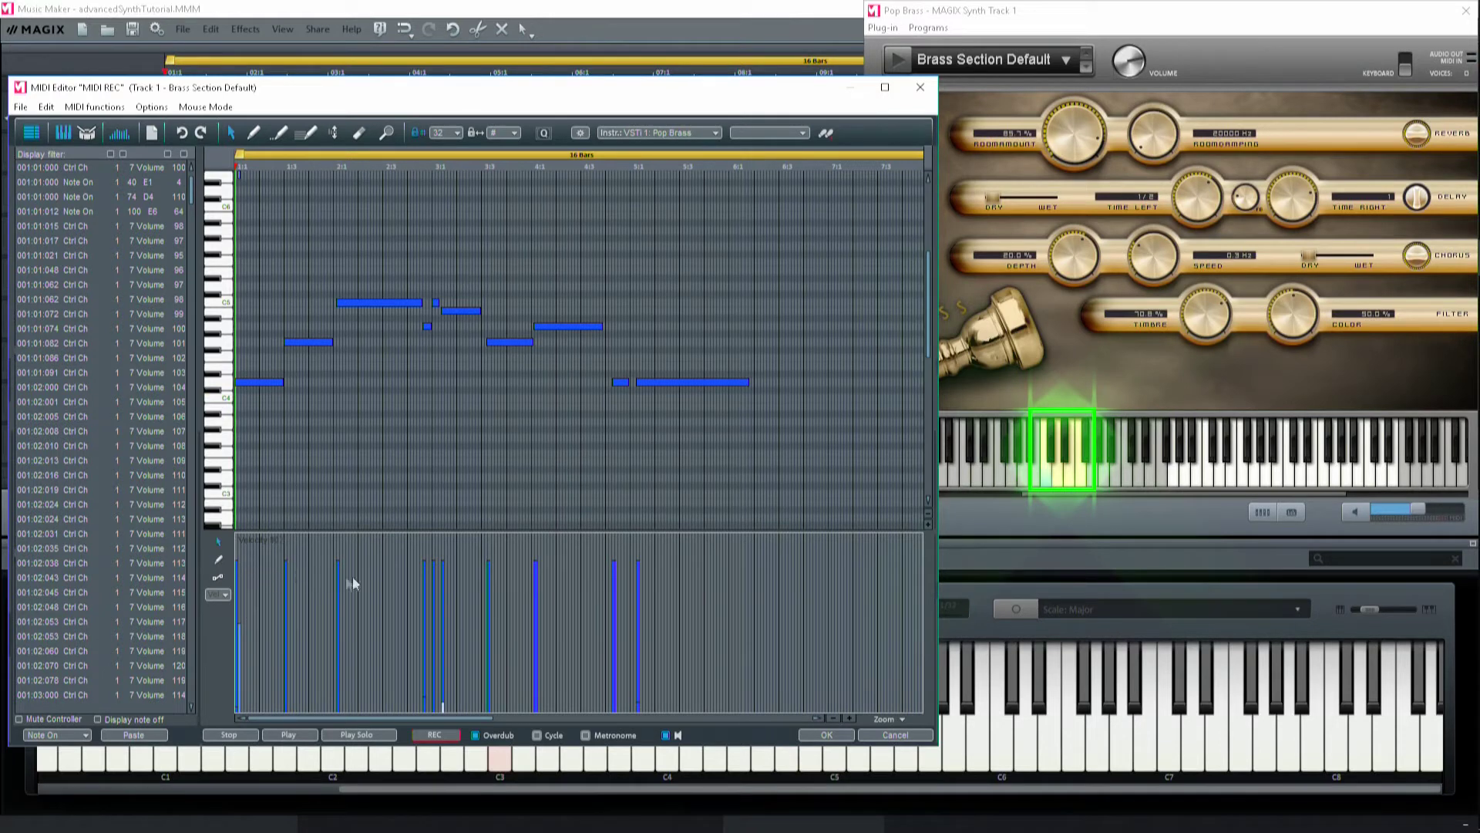
Select the first D4 melody note to examine its velocity, compare it with the key-switch notes, and deselect it
{"action": "left_click", "coordinate": [261, 384]}
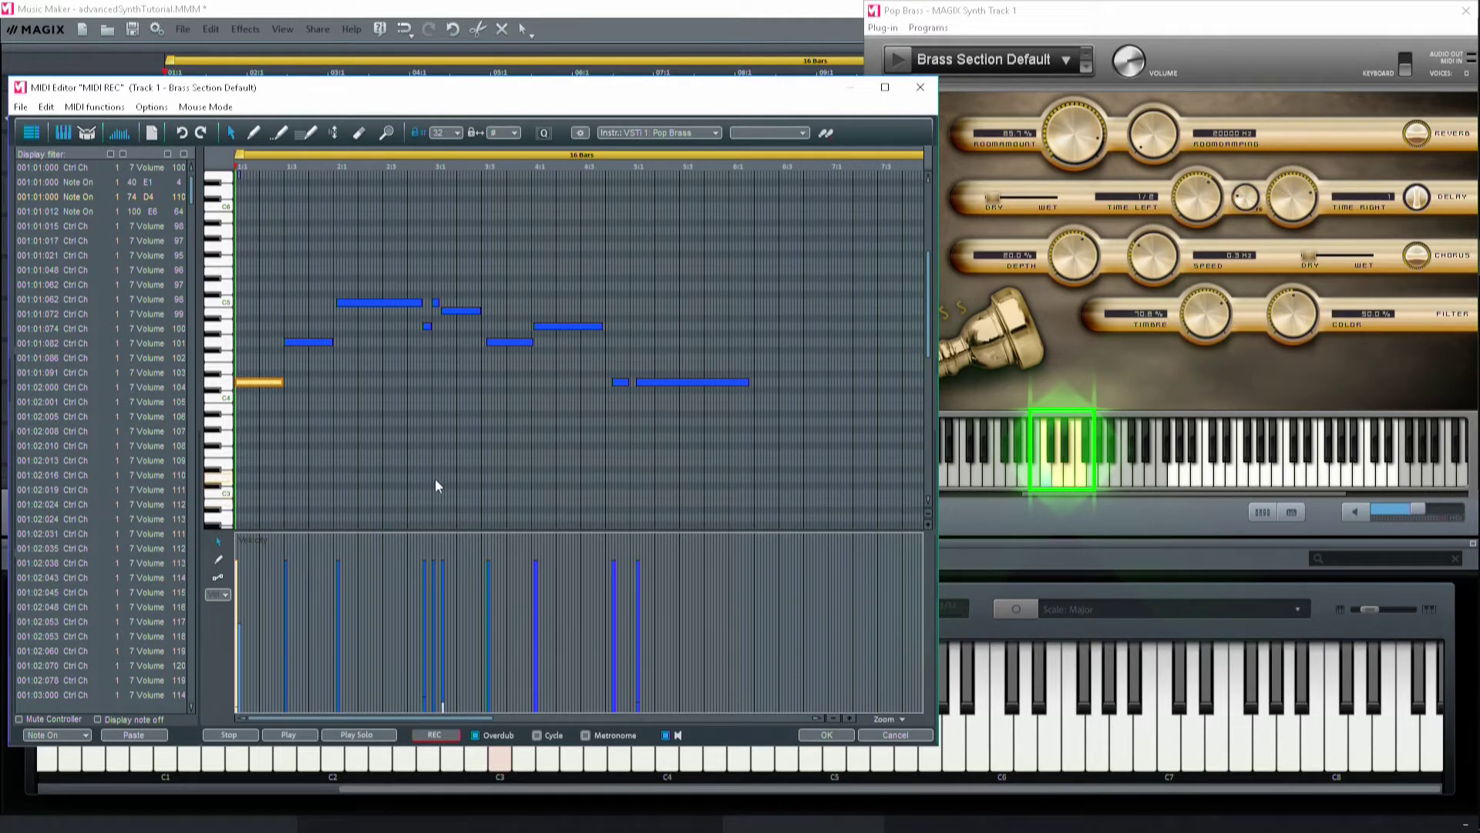
{"action": "scroll", "coordinate": [435, 478], "scroll_direction": "down", "scroll_amount": 5}
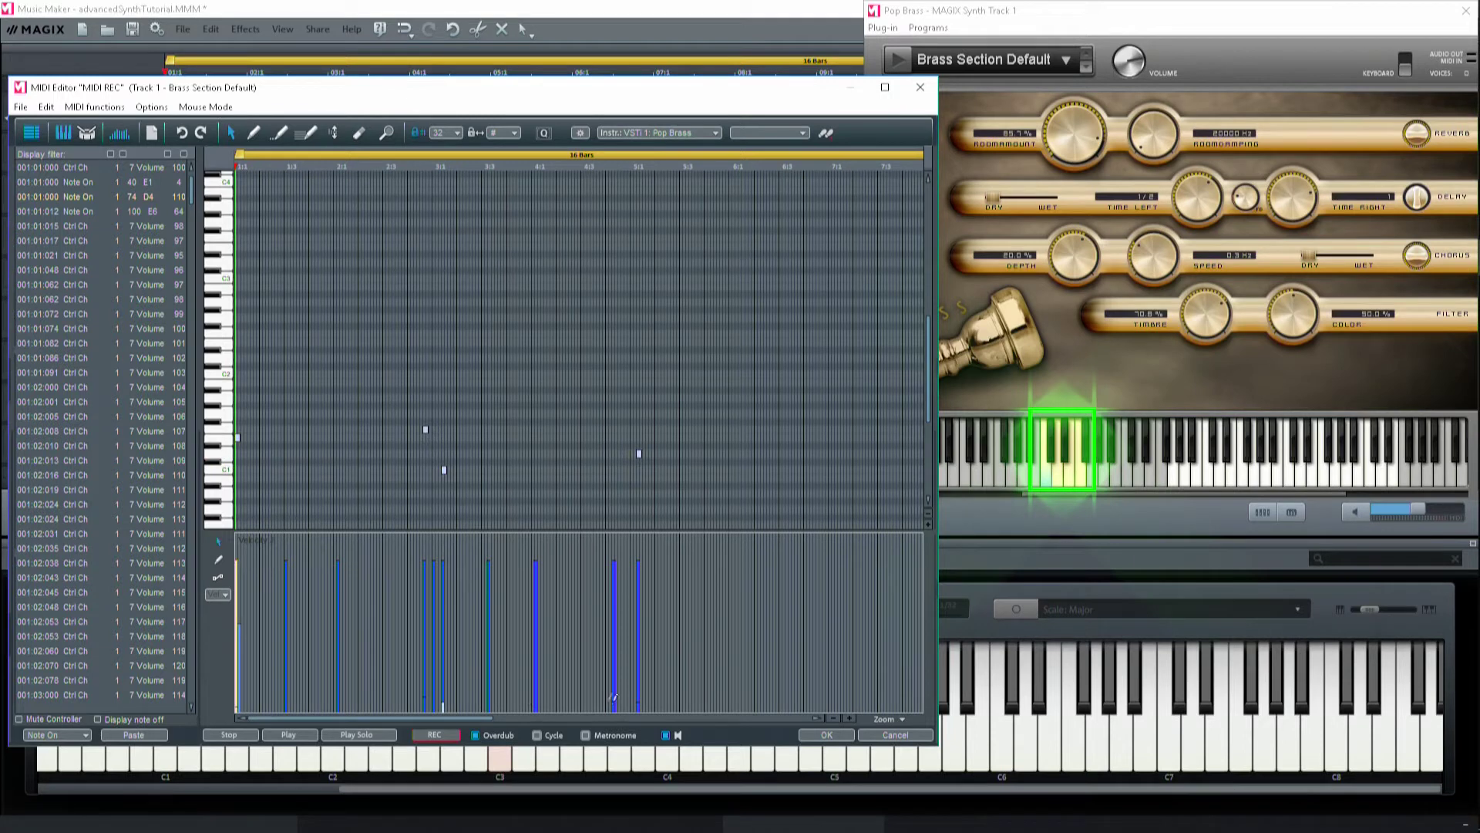
{"action": "scroll", "coordinate": [422, 400], "scroll_direction": "up", "scroll_amount": 5}
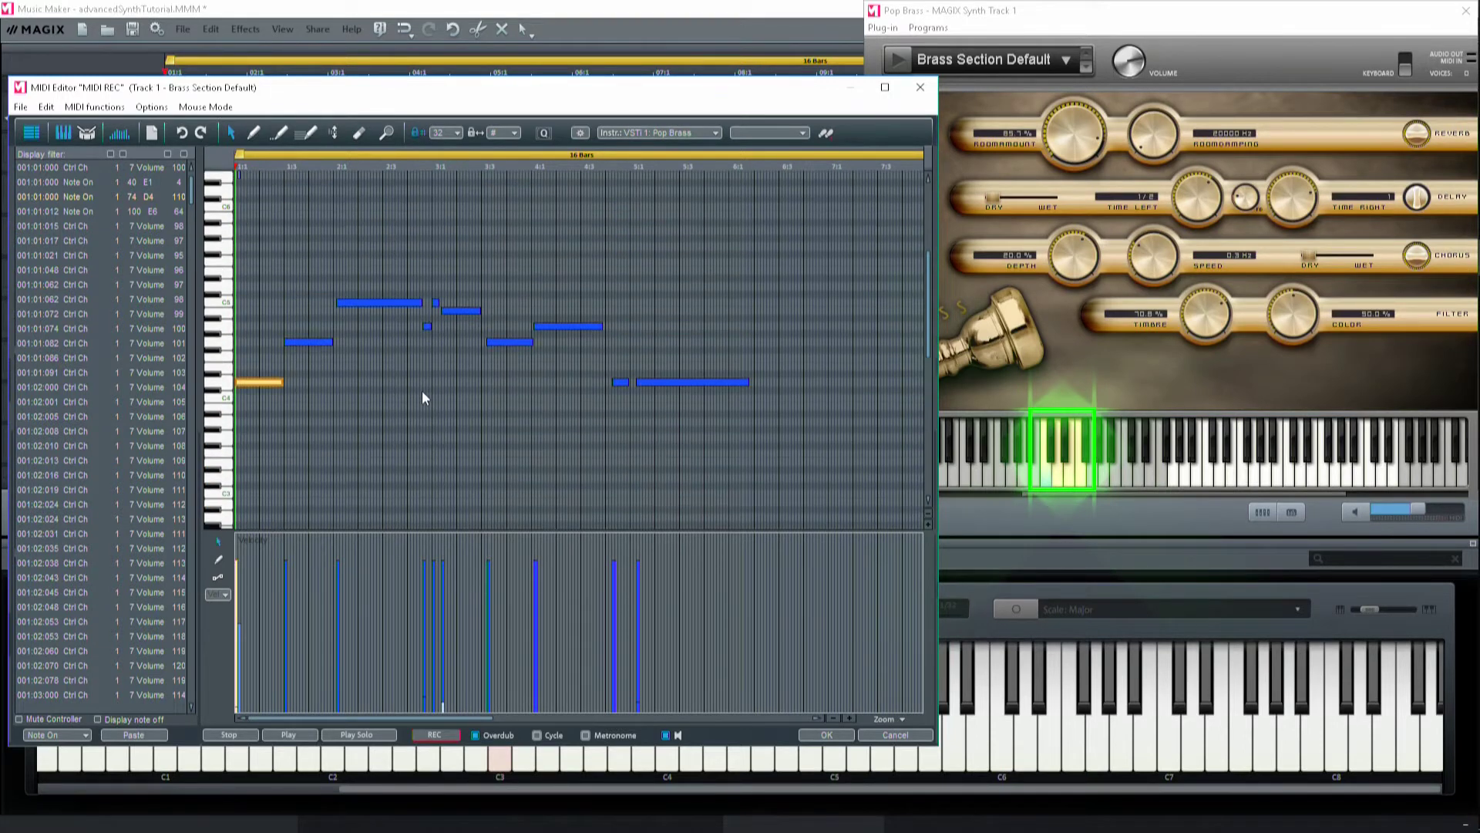
{"action": "left_click", "coordinate": [323, 238]}
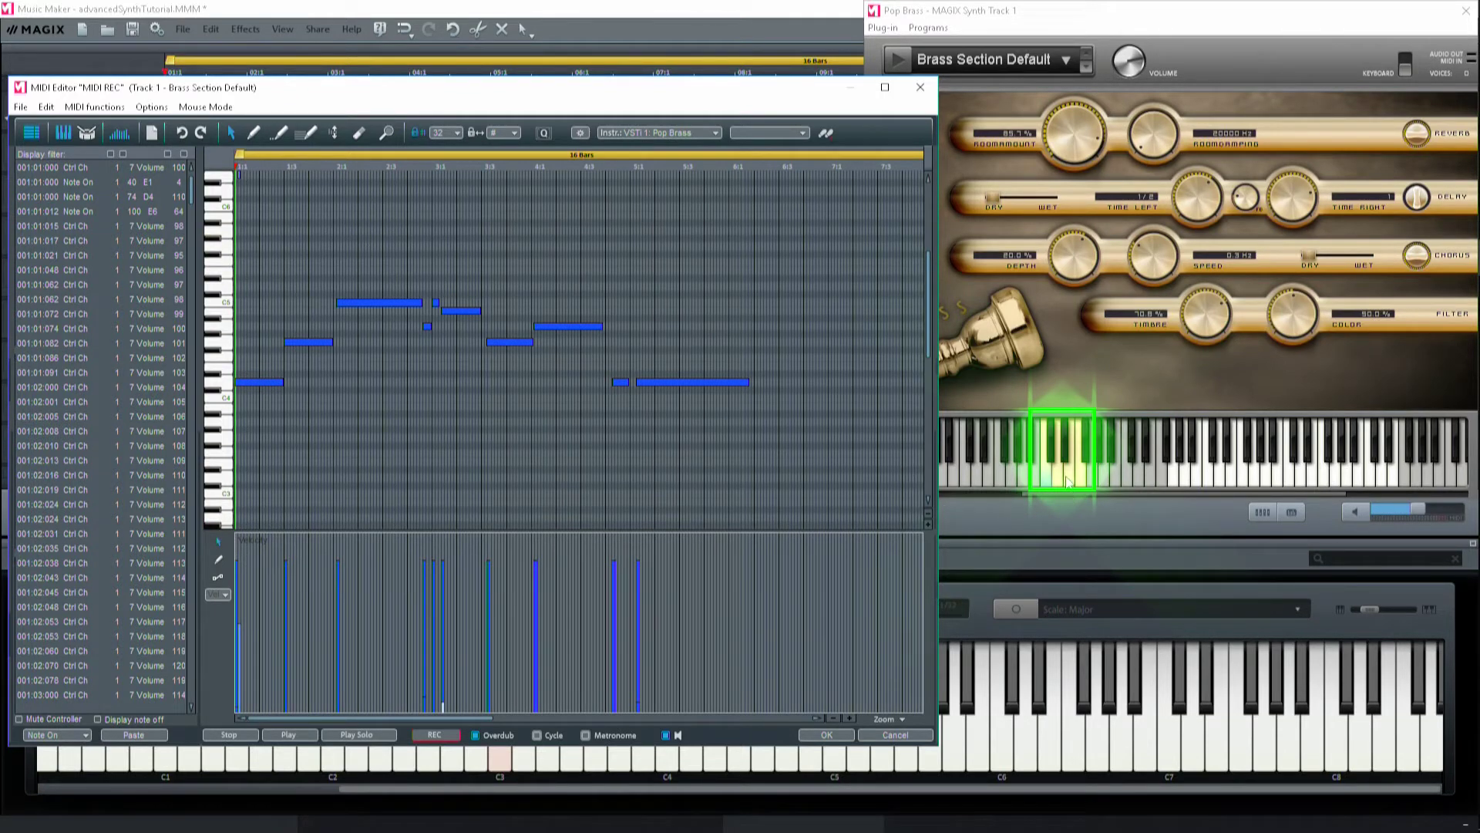
Play back the recording with the melody notes in view, and again with the low key-switch notes in view
{"action": "key", "text": "space"}
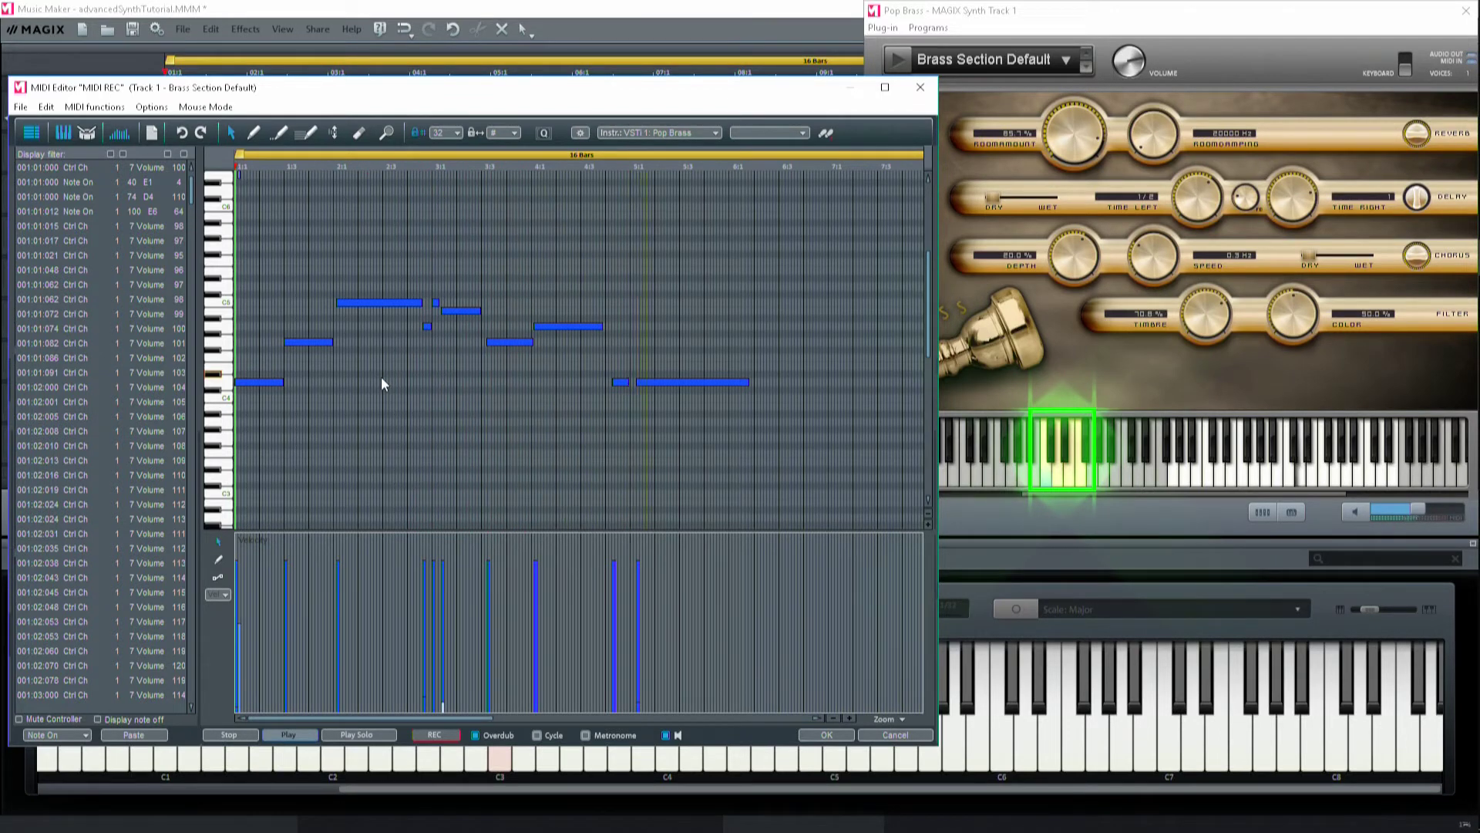
{"action": "key", "text": "space"}
{"action": "scroll", "coordinate": [437, 371], "scroll_direction": "down", "scroll_amount": 12}
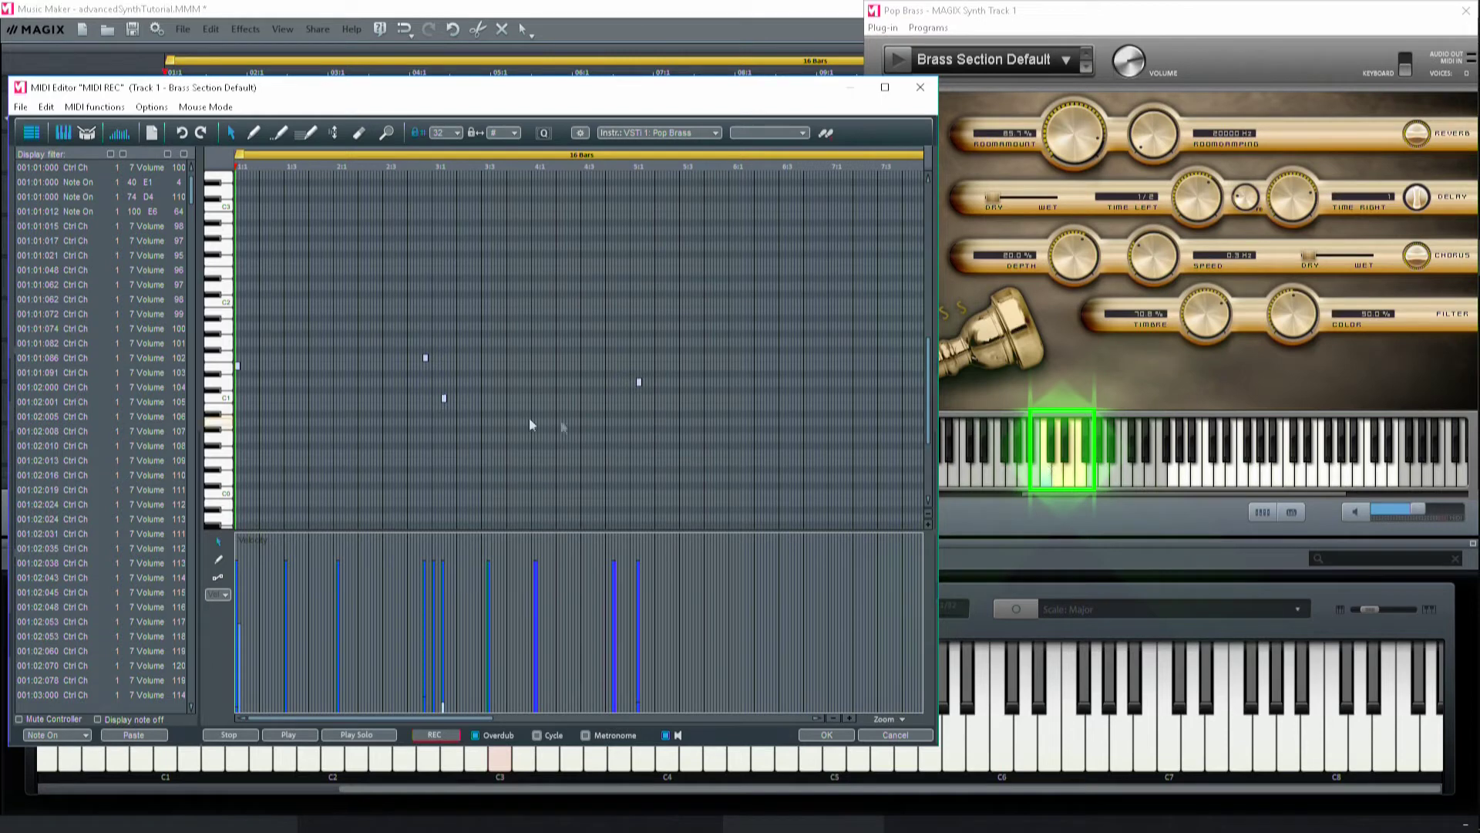
{"action": "key", "text": "space"}
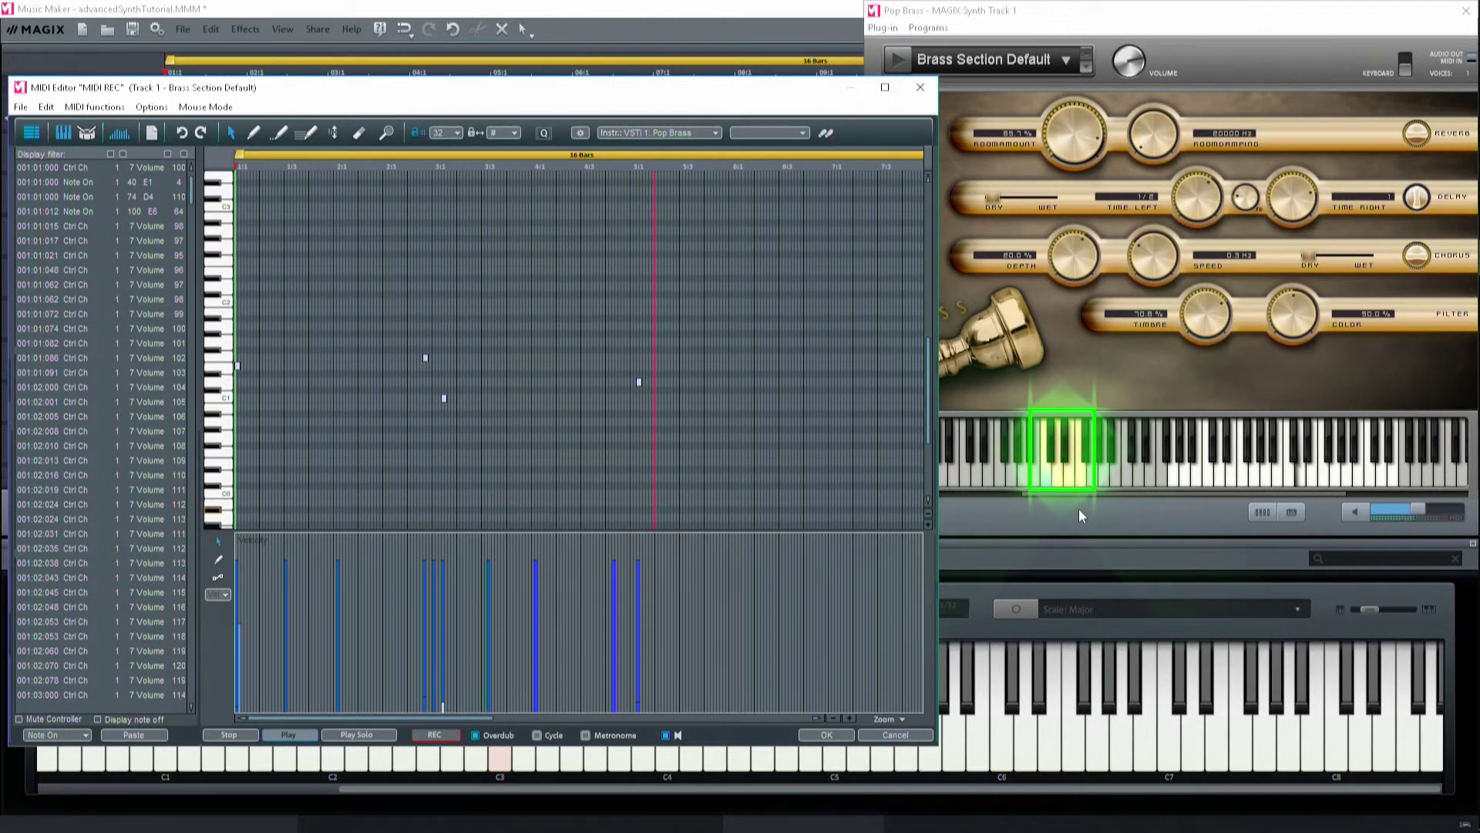
{"action": "key", "text": "space"}
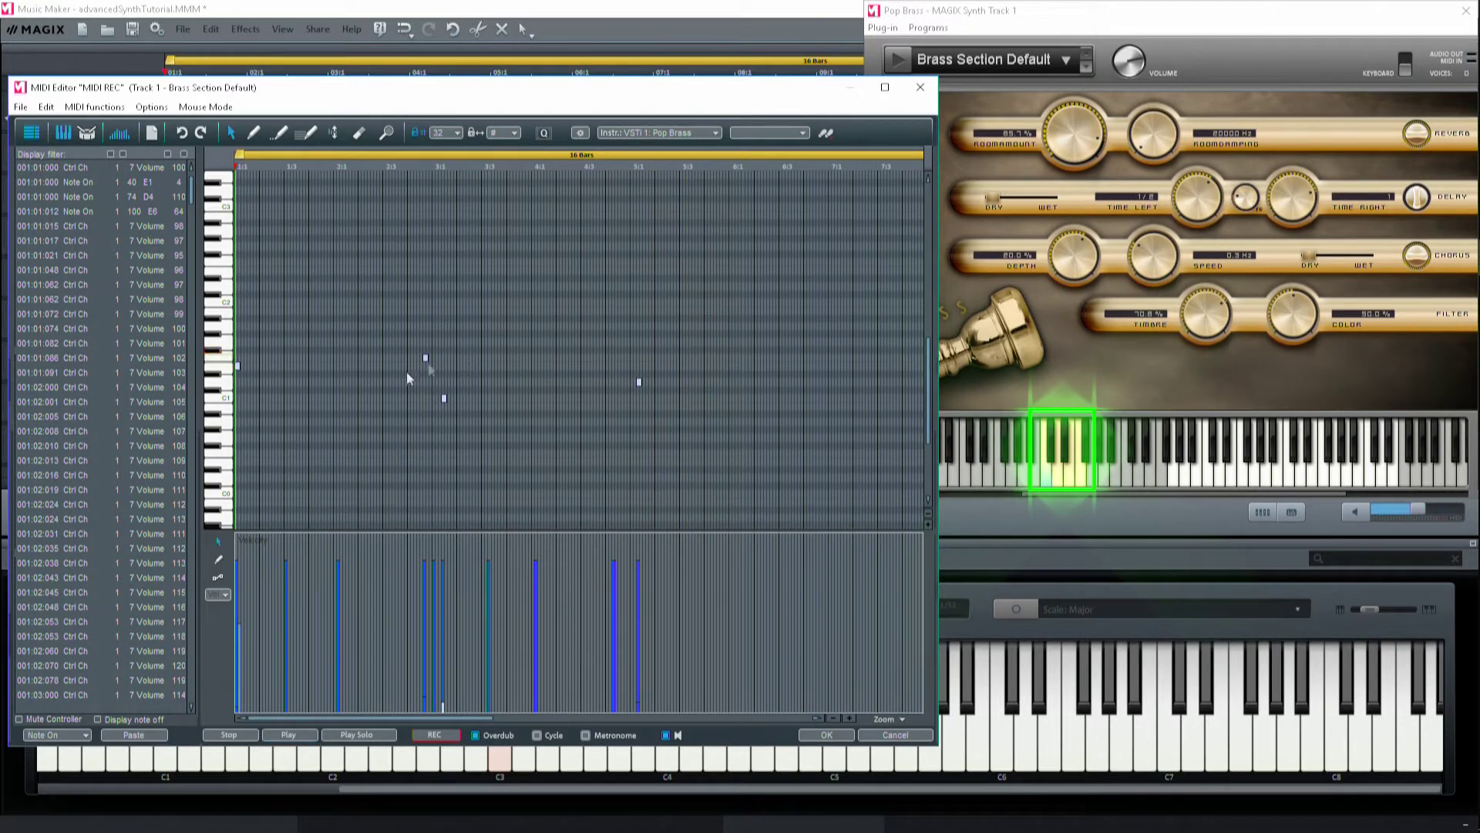
{"action": "scroll", "coordinate": [381, 394], "scroll_direction": "up", "scroll_amount": 6}
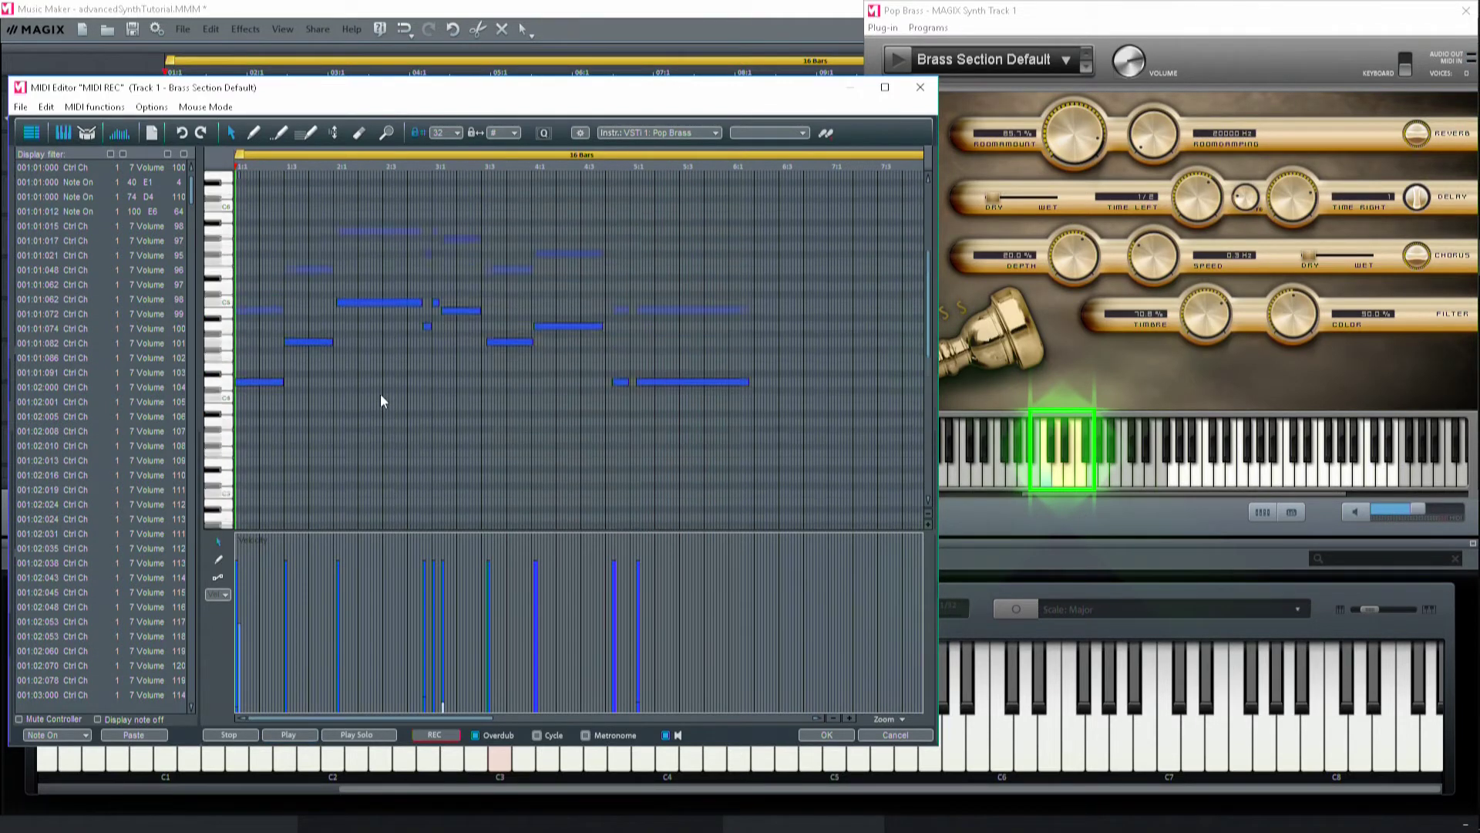
Show 7 Volume in the controller lane and try its drawing tools on the curve, ending with the Select tool
{"action": "left_click", "coordinate": [223, 595]}
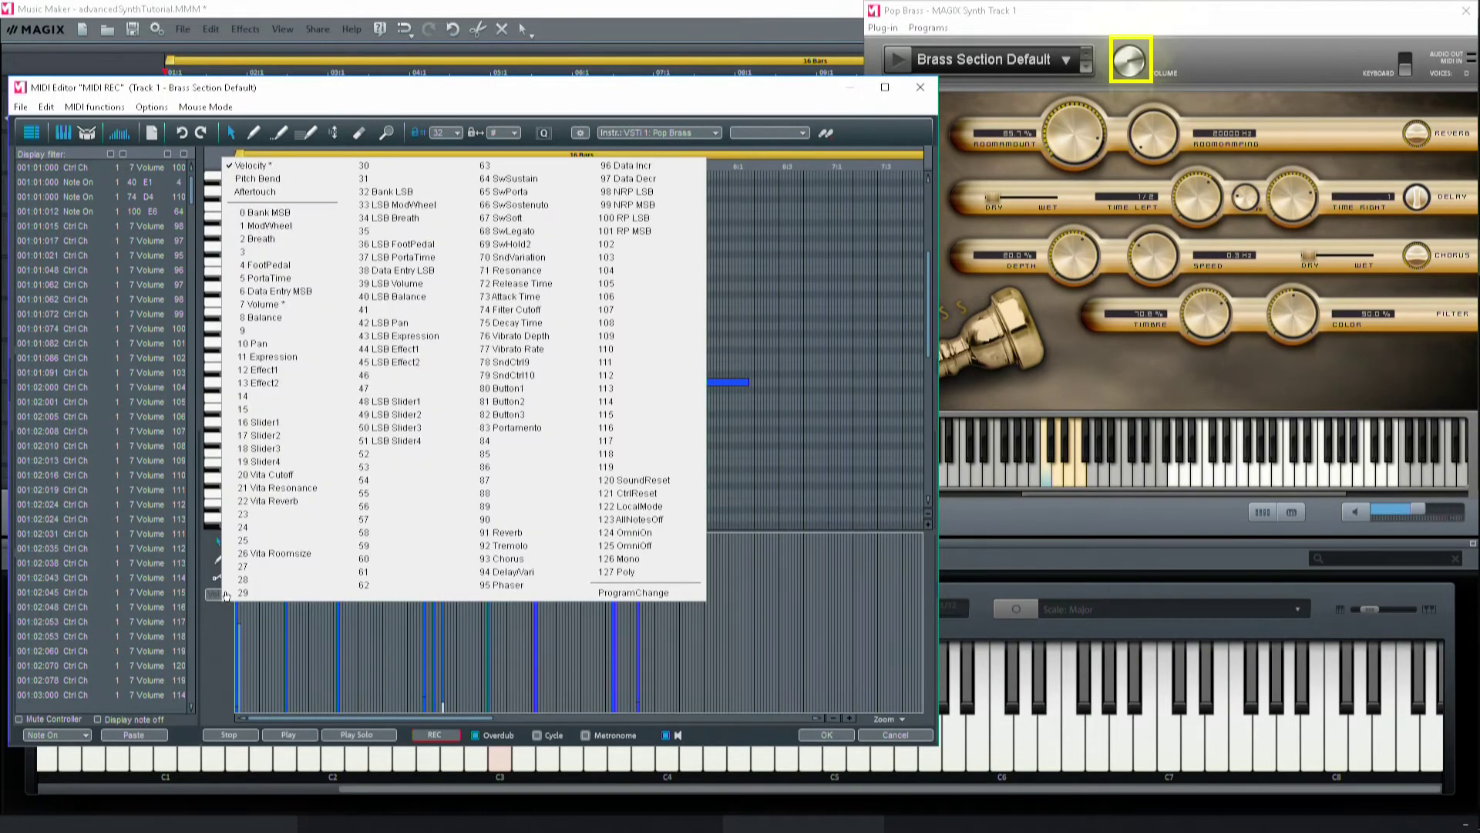
{"action": "left_click", "coordinate": [262, 304]}
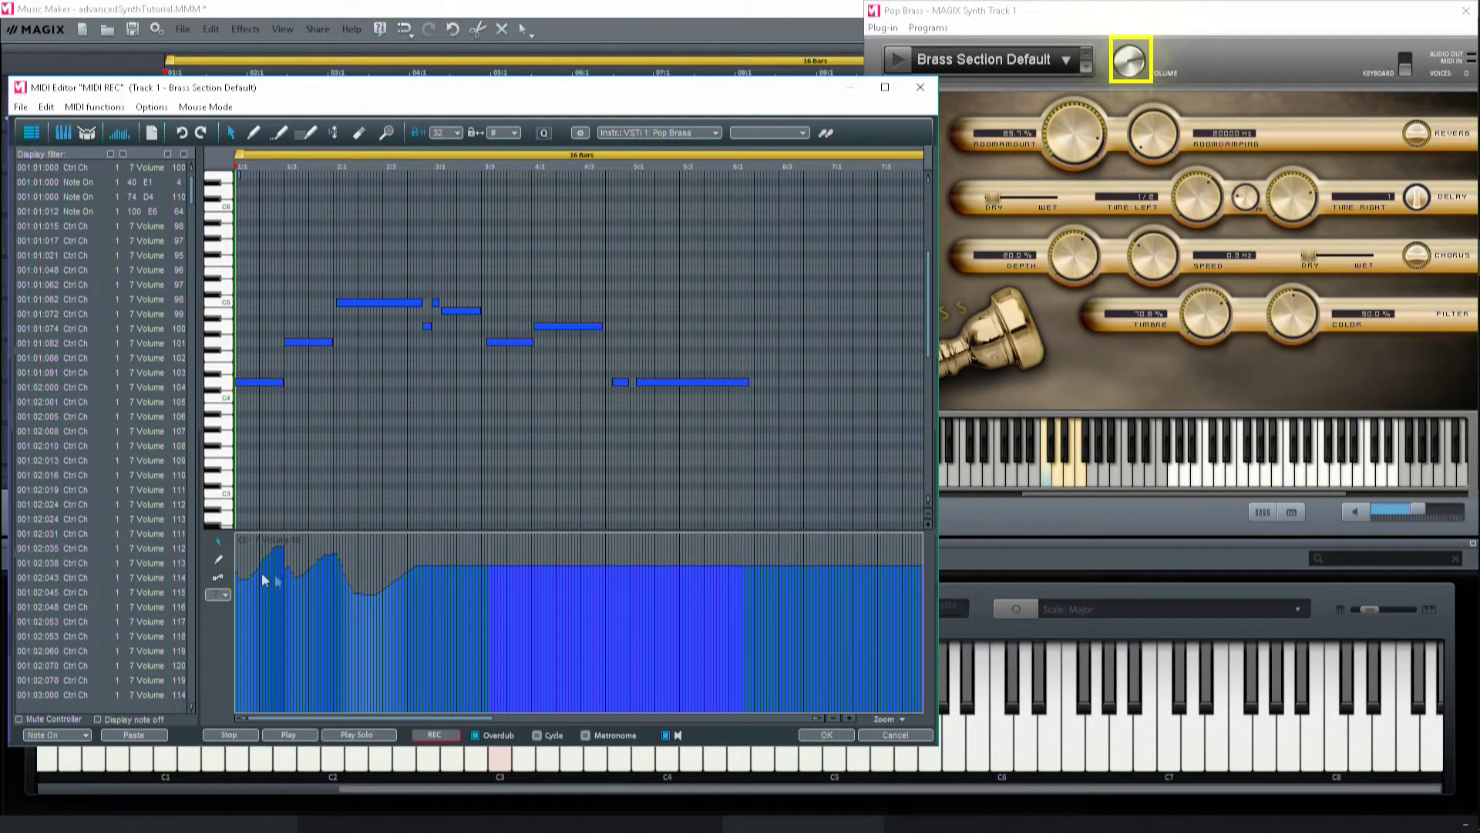
{"action": "left_click", "coordinate": [221, 561]}
{"action": "mouse_move", "coordinate": [328, 558]}
{"action": "left_mouse_down"}
{"action": "mouse_move", "coordinate": [353, 596]}
{"action": "mouse_move", "coordinate": [424, 562]}
{"action": "left_mouse_up"}
{"action": "left_click", "coordinate": [218, 576]}
{"action": "left_click", "coordinate": [218, 542]}
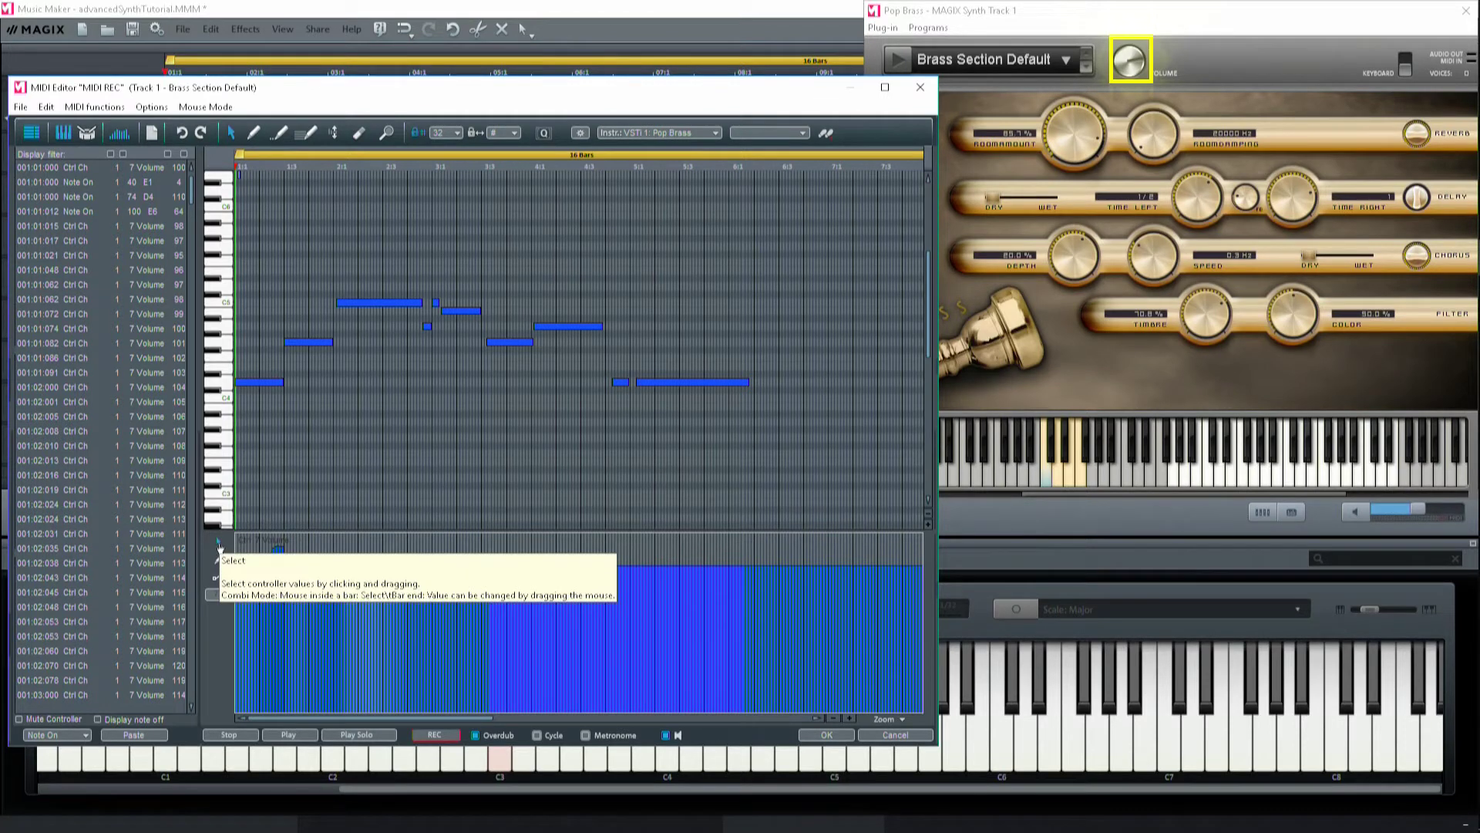
Open the value of the volume event at 002:04:030 in the event list, leave it unedited, and play the recording
{"action": "left_click", "coordinate": [152, 230]}
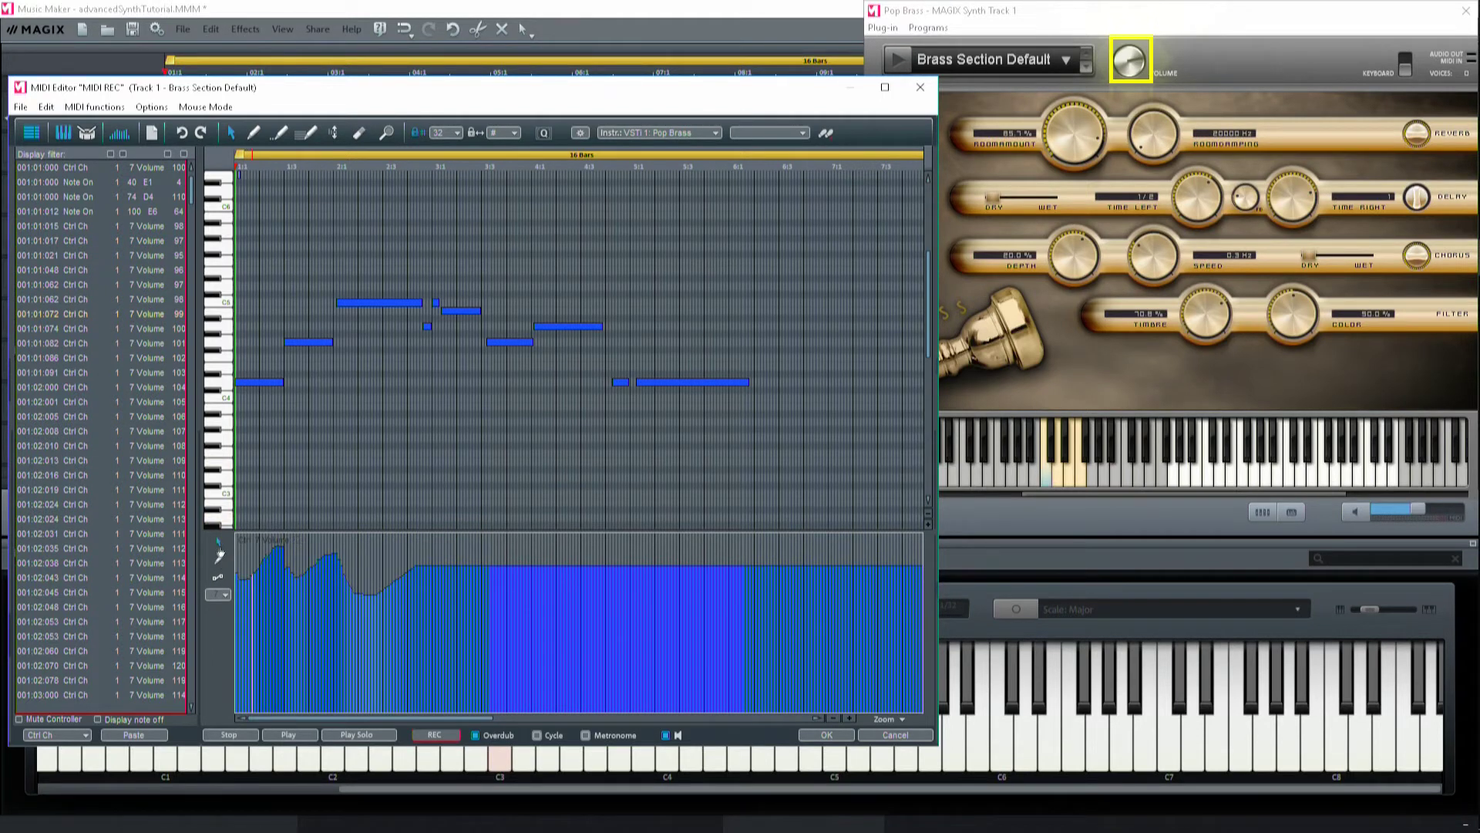
{"action": "left_click", "coordinate": [428, 588]}
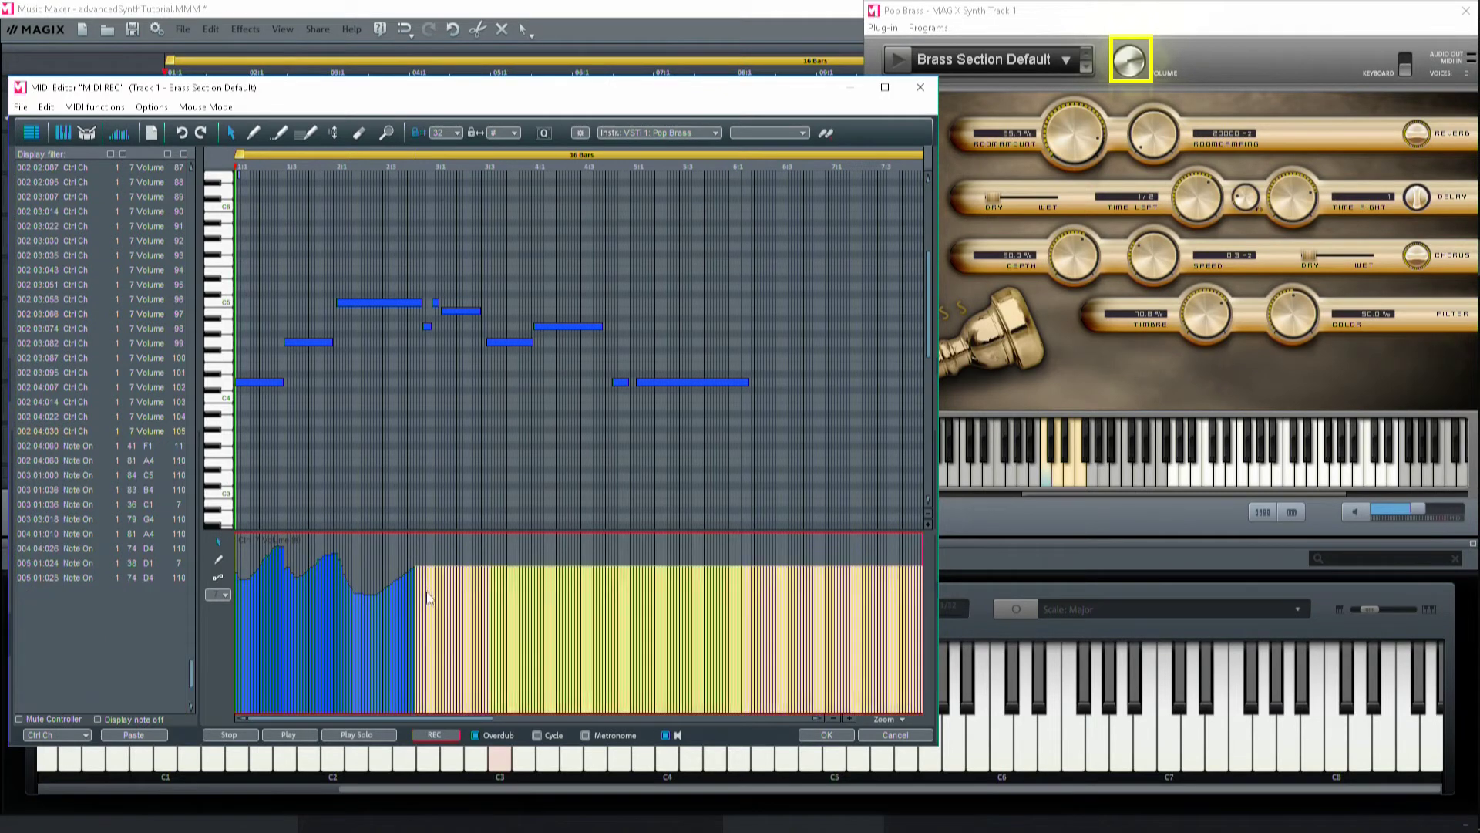
{"action": "double_click", "coordinate": [178, 430]}
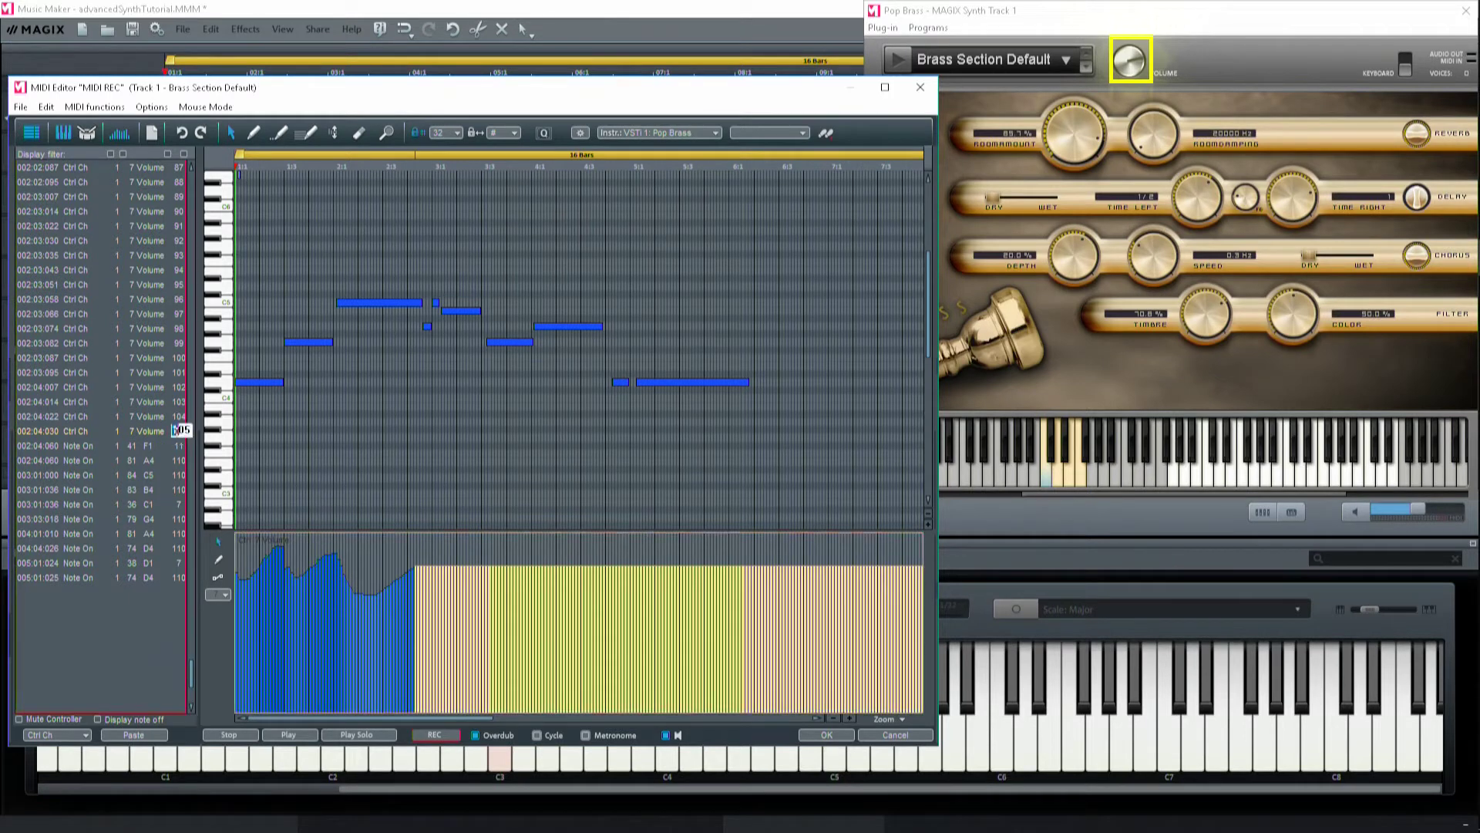
{"action": "left_click", "coordinate": [188, 429]}
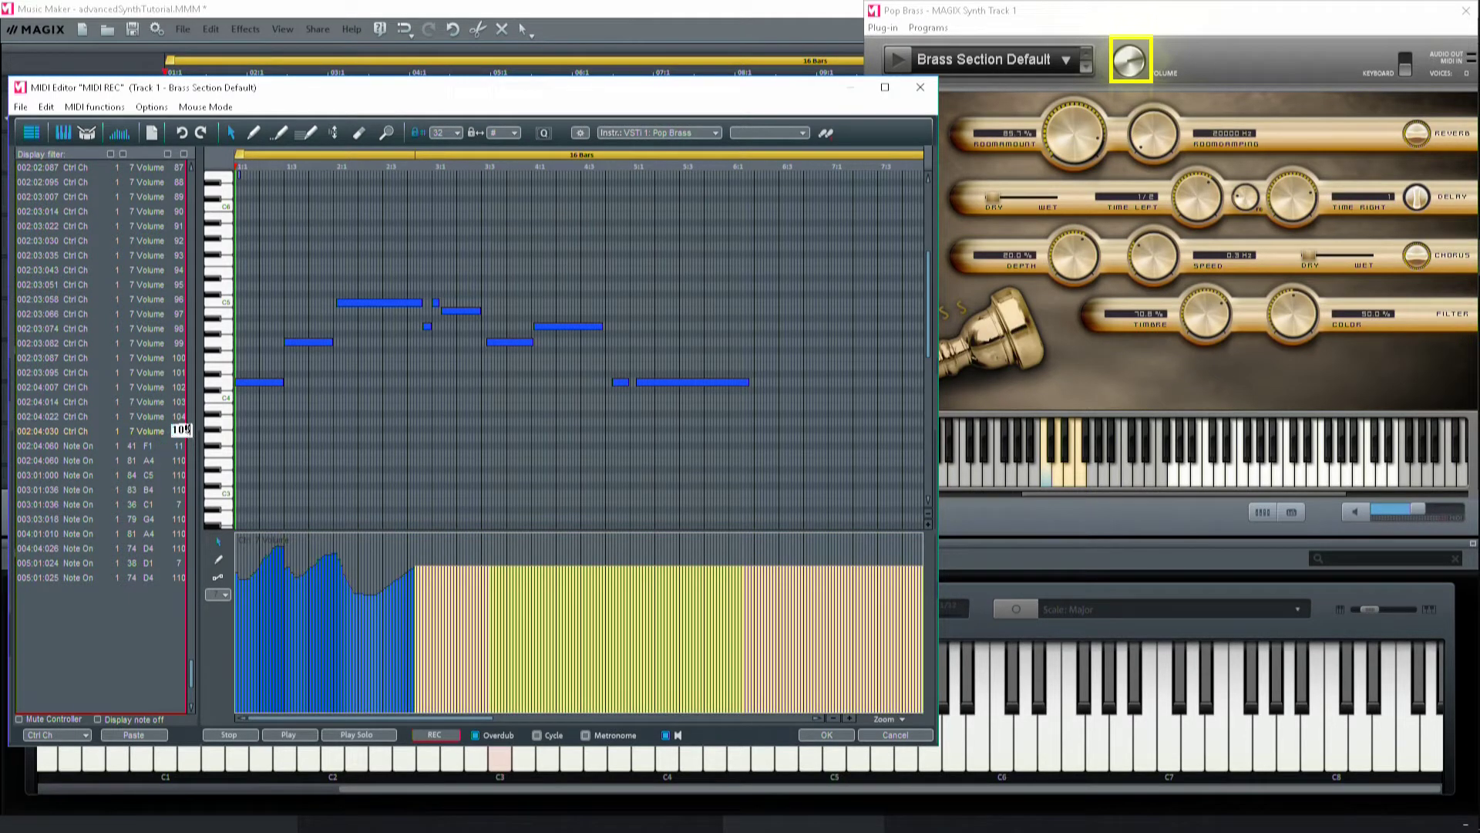
{"action": "left_click", "coordinate": [115, 631]}
{"action": "key", "text": "space"}
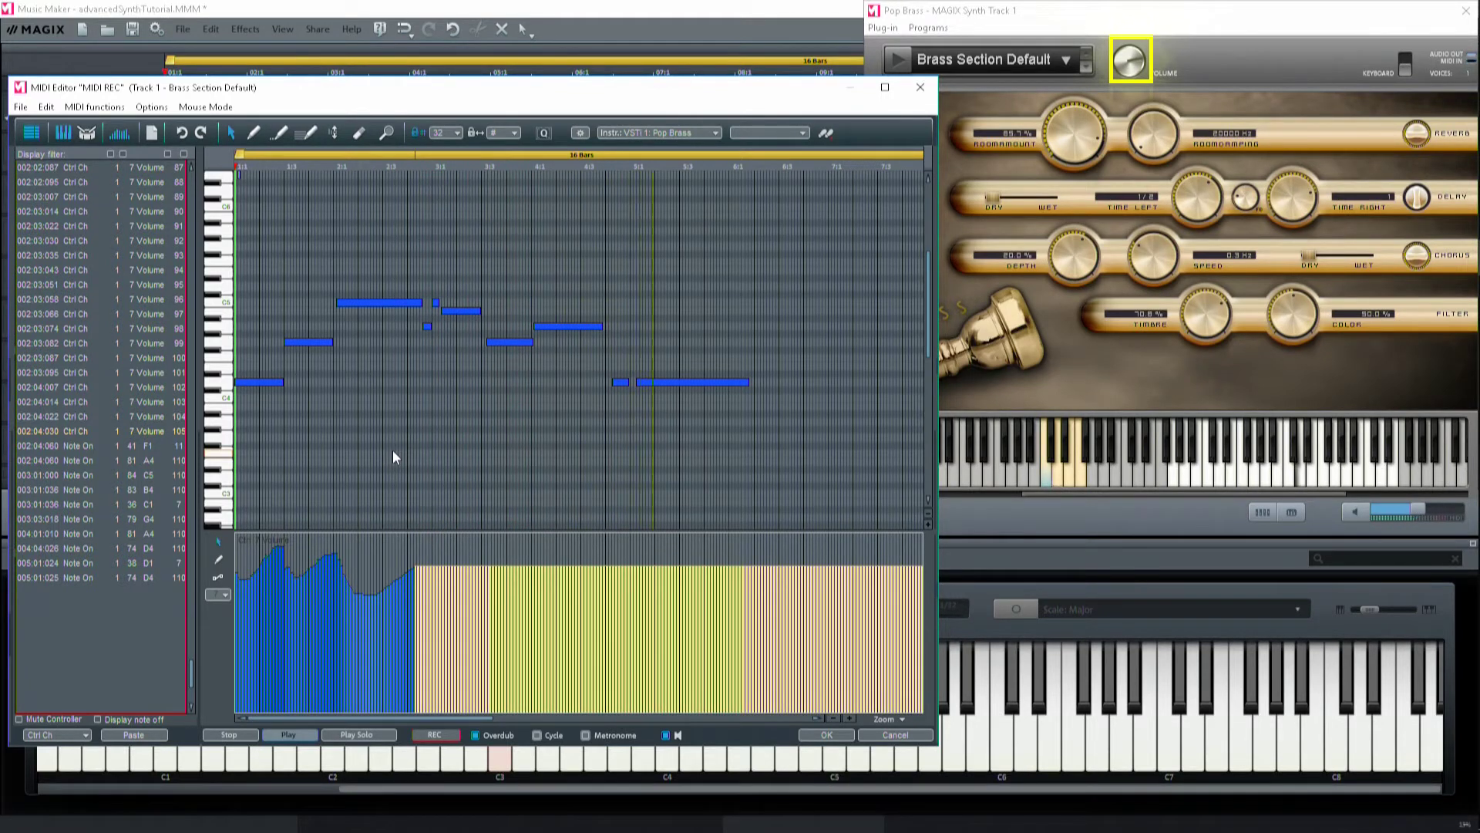
Stop the running playback, play the recording once more with the 7 Volume curve shown, and stop it
{"action": "key", "text": "space"}
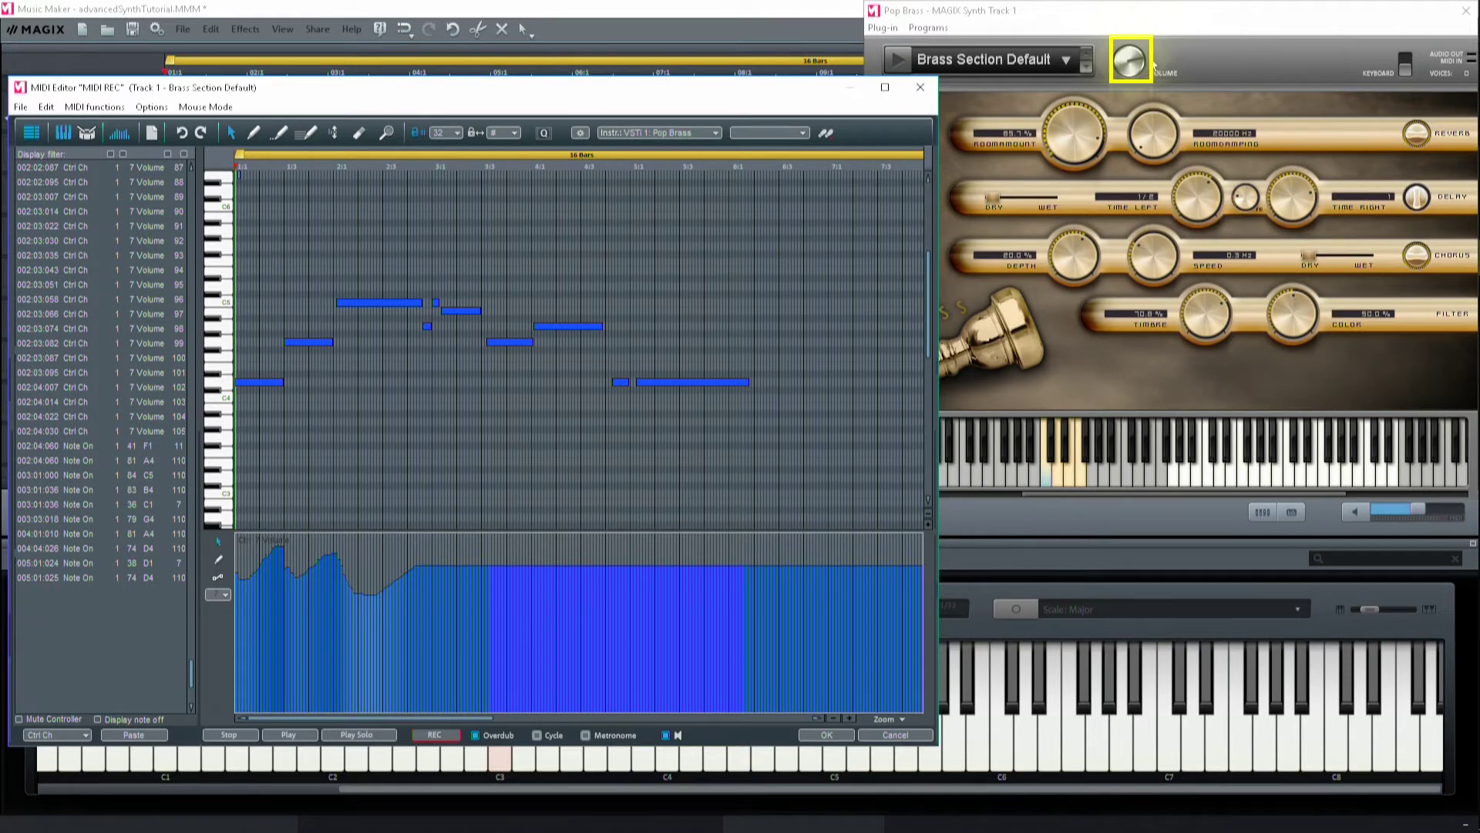
{"action": "key", "text": "space"}
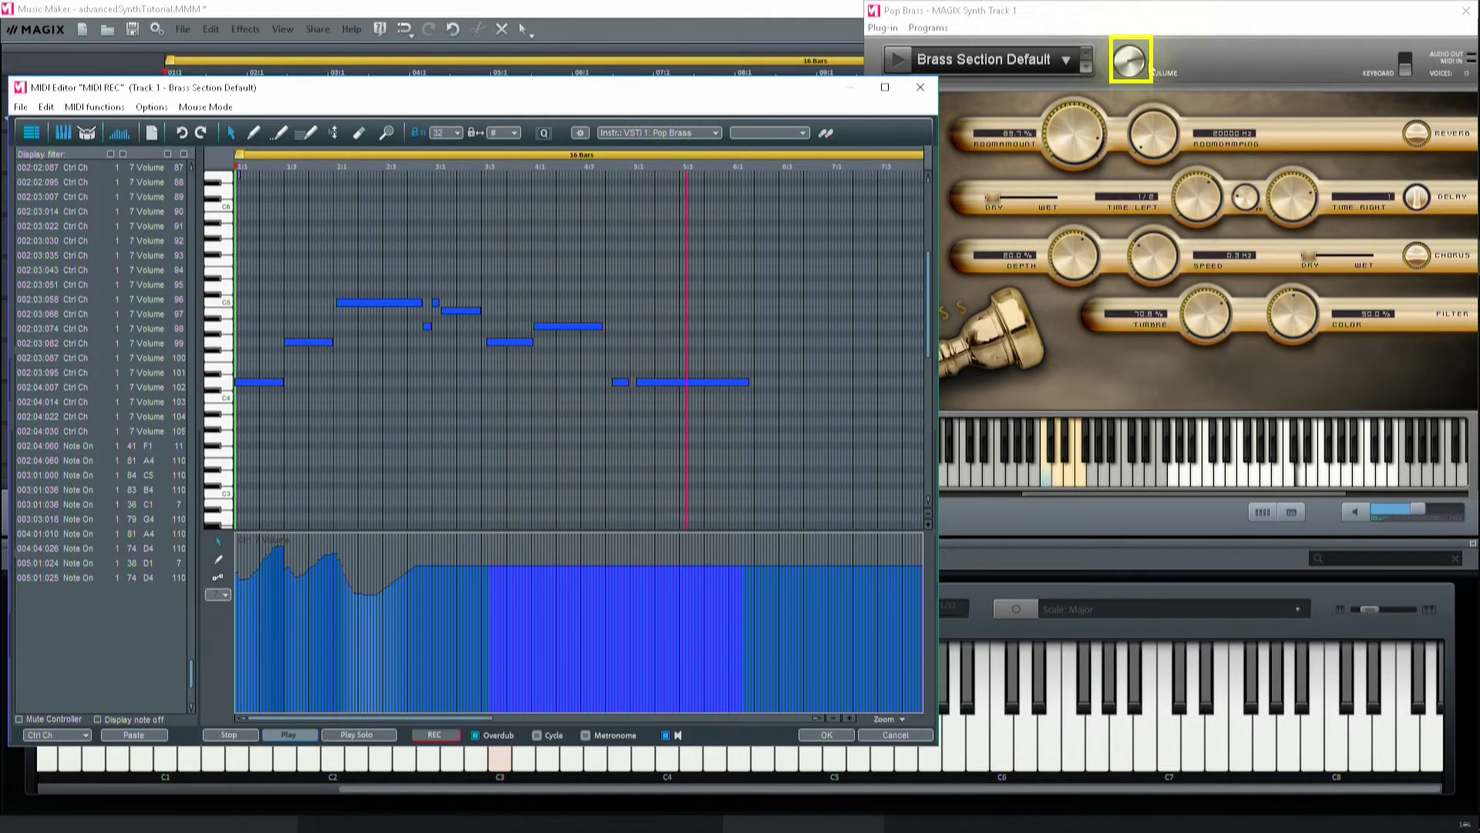
{"action": "key", "text": "space"}
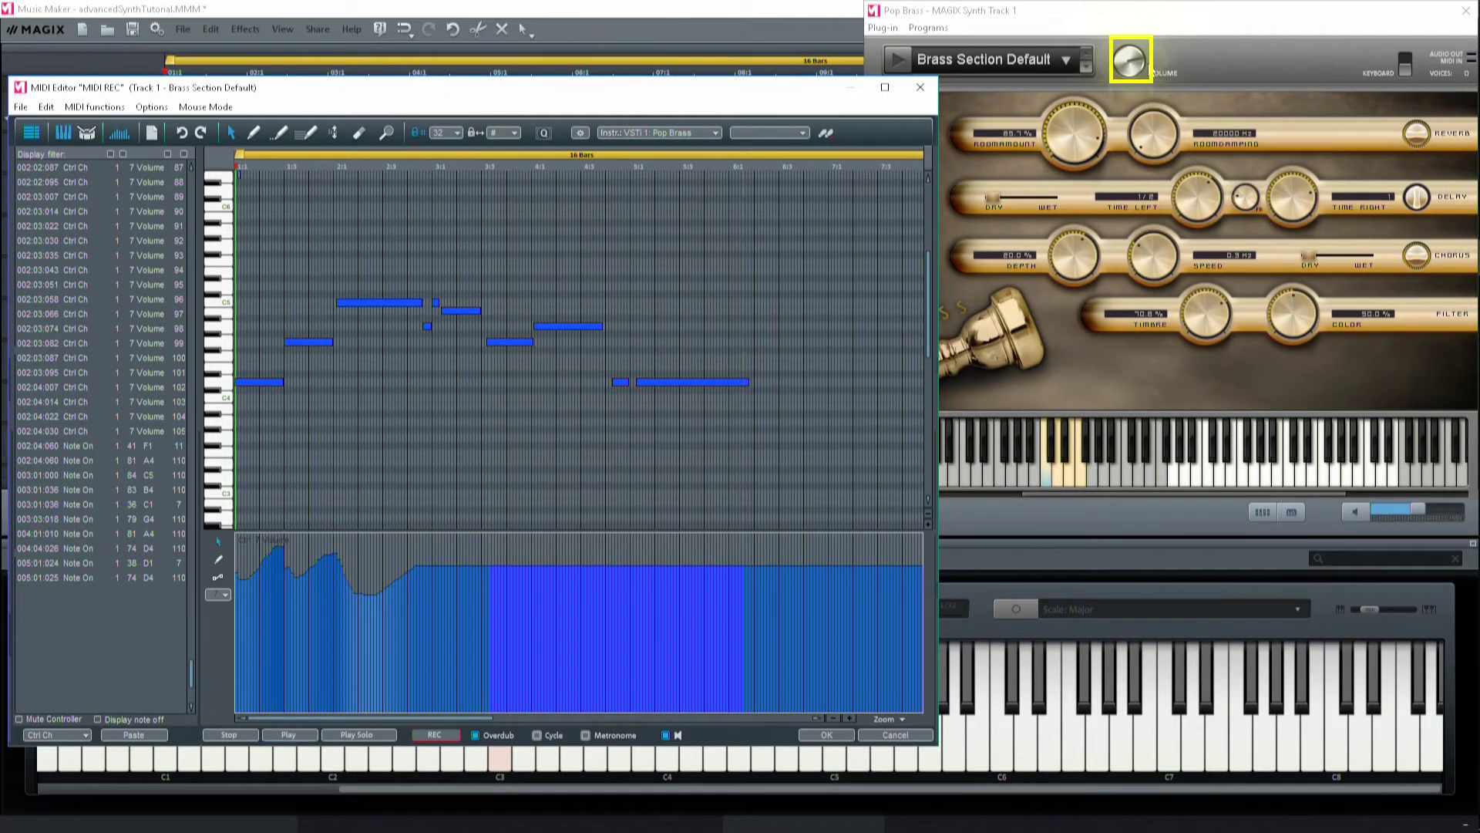
Check the Roomdamping knob's MIDI controller assignment and show 26 Vita Roomsize in the controller lane
{"action": "right_click", "coordinate": [1148, 128]}
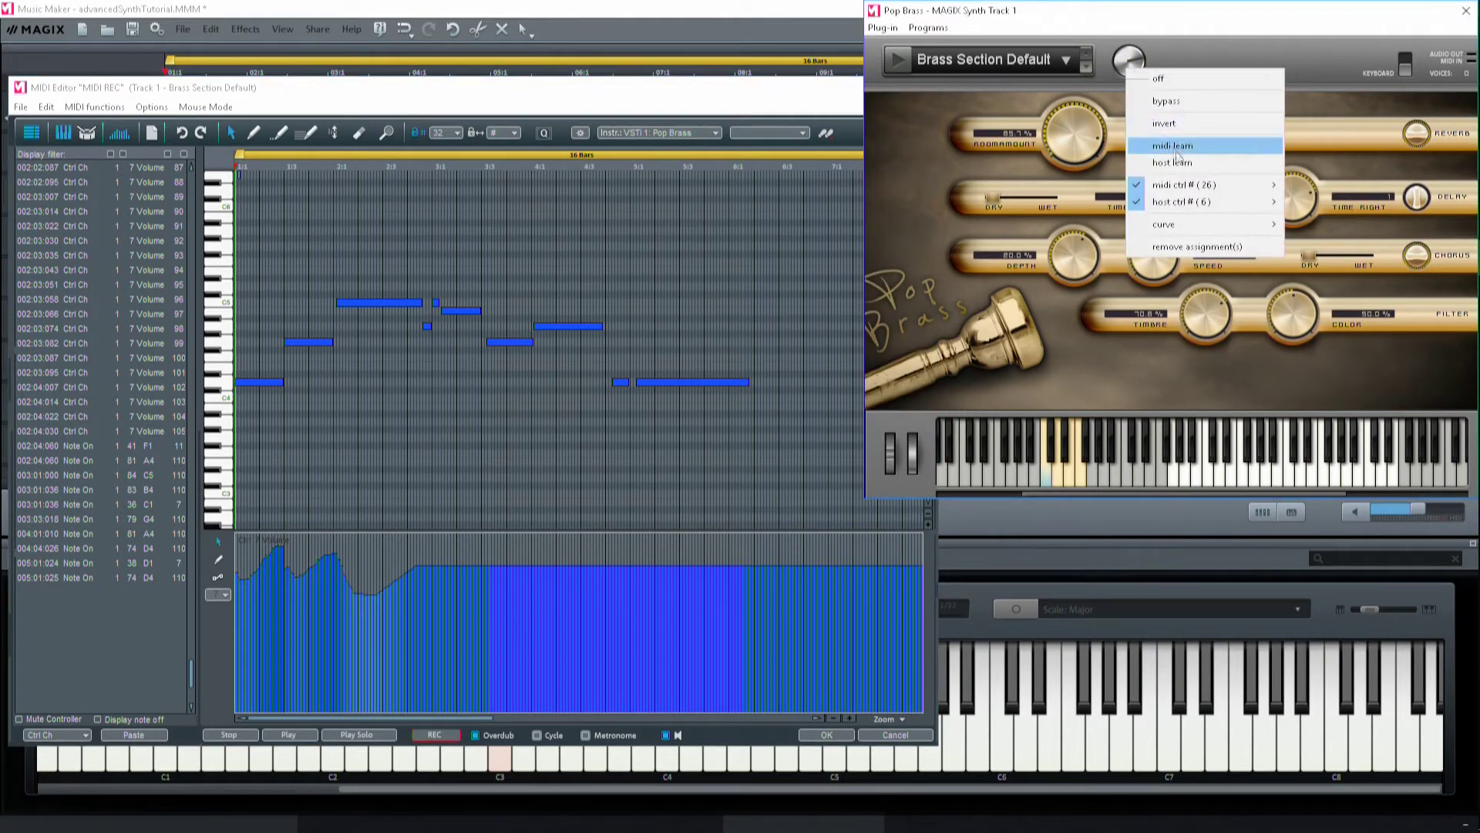
{"action": "mouse_move", "coordinate": [1184, 186]}
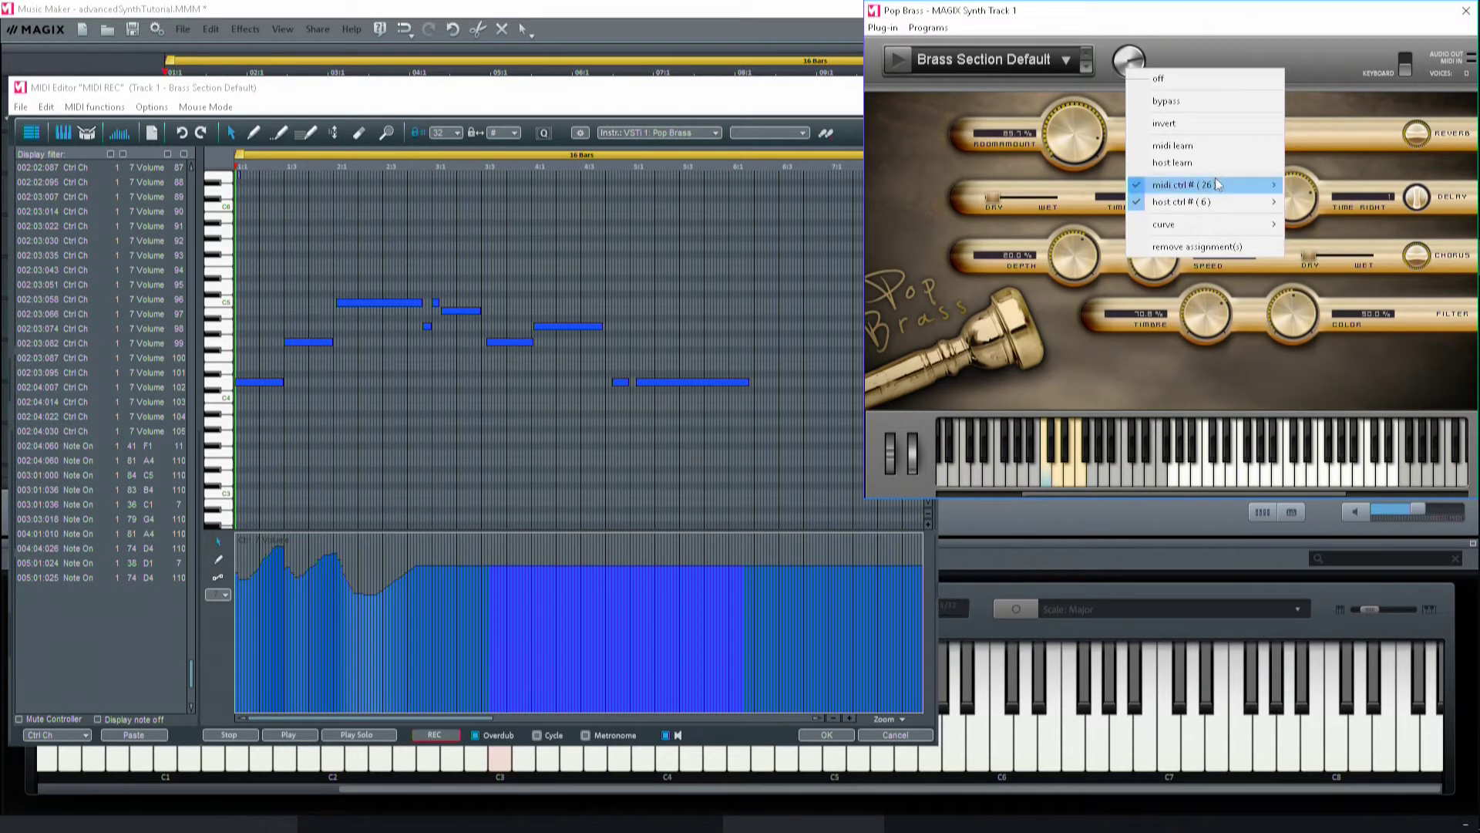
{"action": "left_click", "coordinate": [935, 446]}
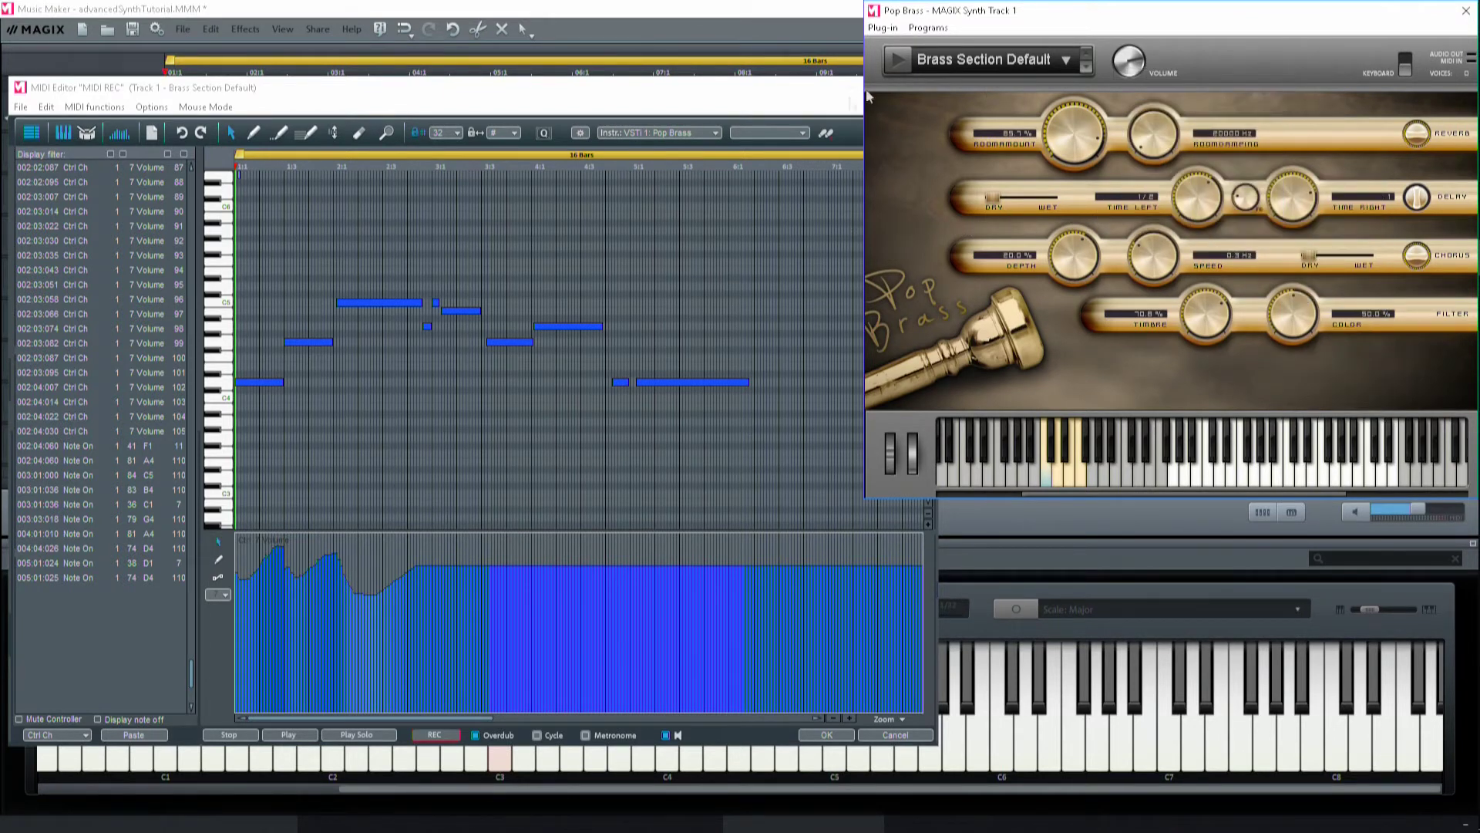
{"action": "right_click", "coordinate": [1156, 131]}
{"action": "mouse_move", "coordinate": [1192, 185]}
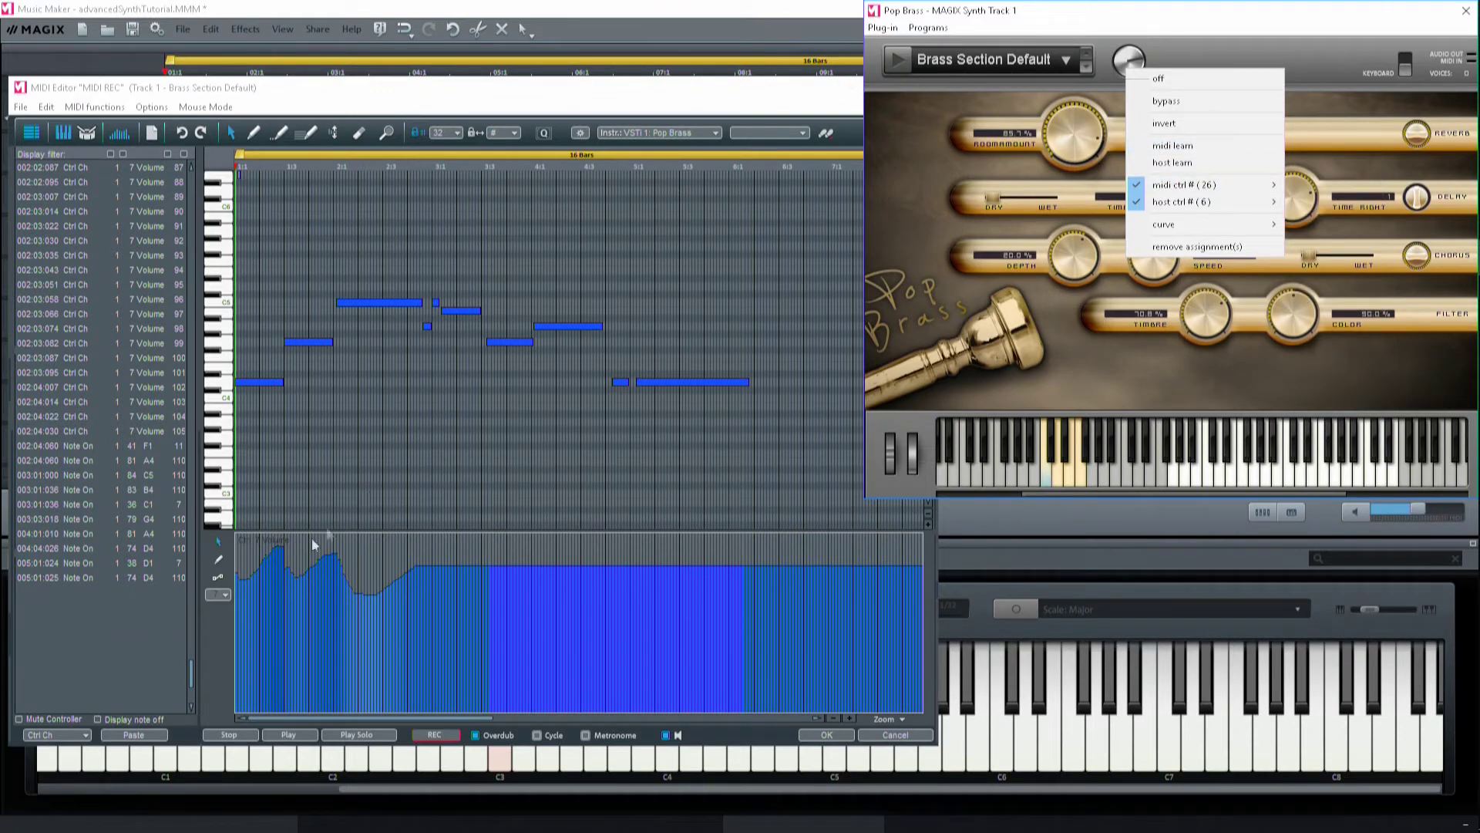
{"action": "left_click", "coordinate": [226, 594]}
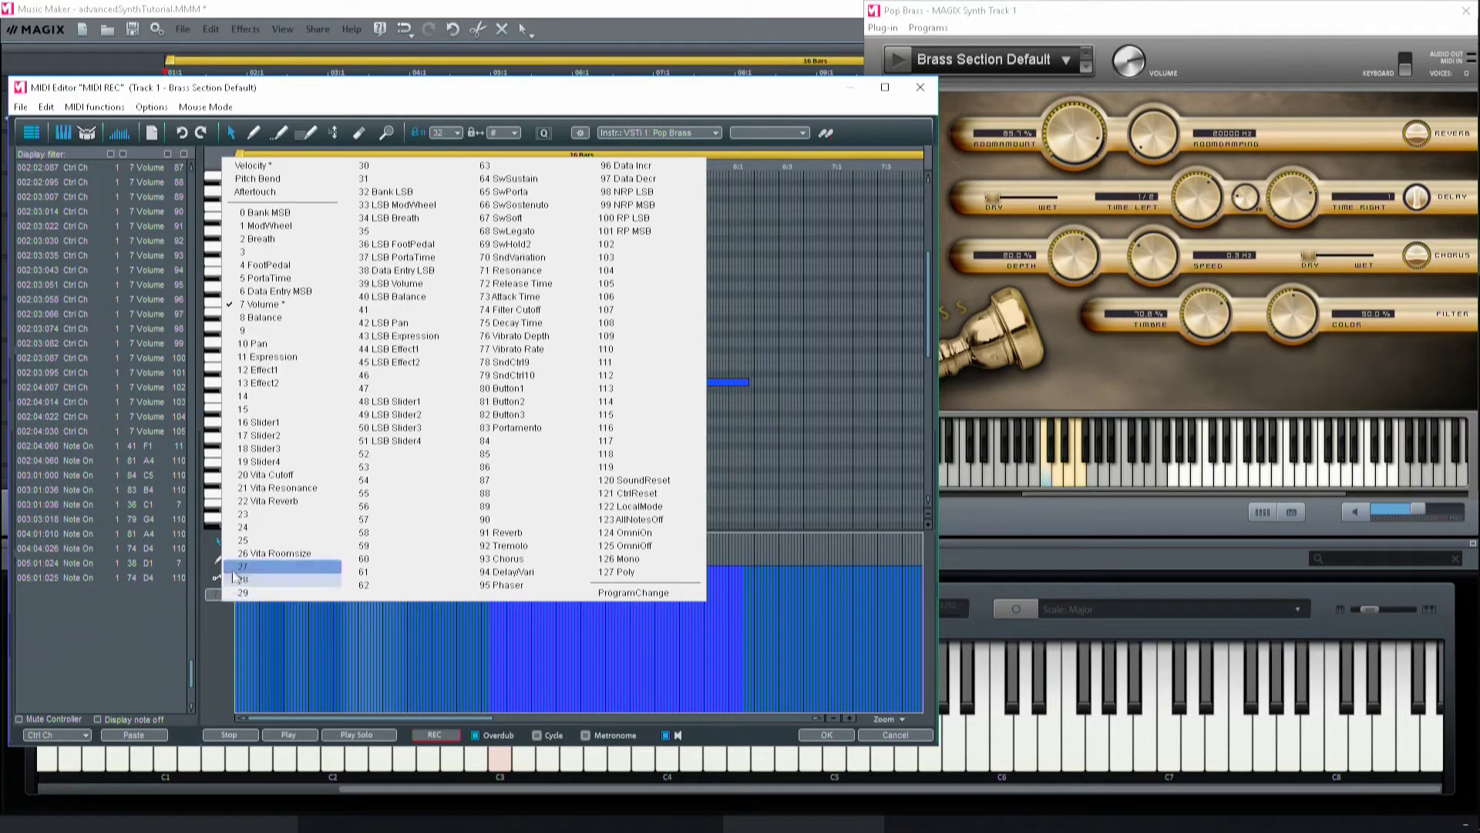
{"action": "left_click", "coordinate": [269, 554]}
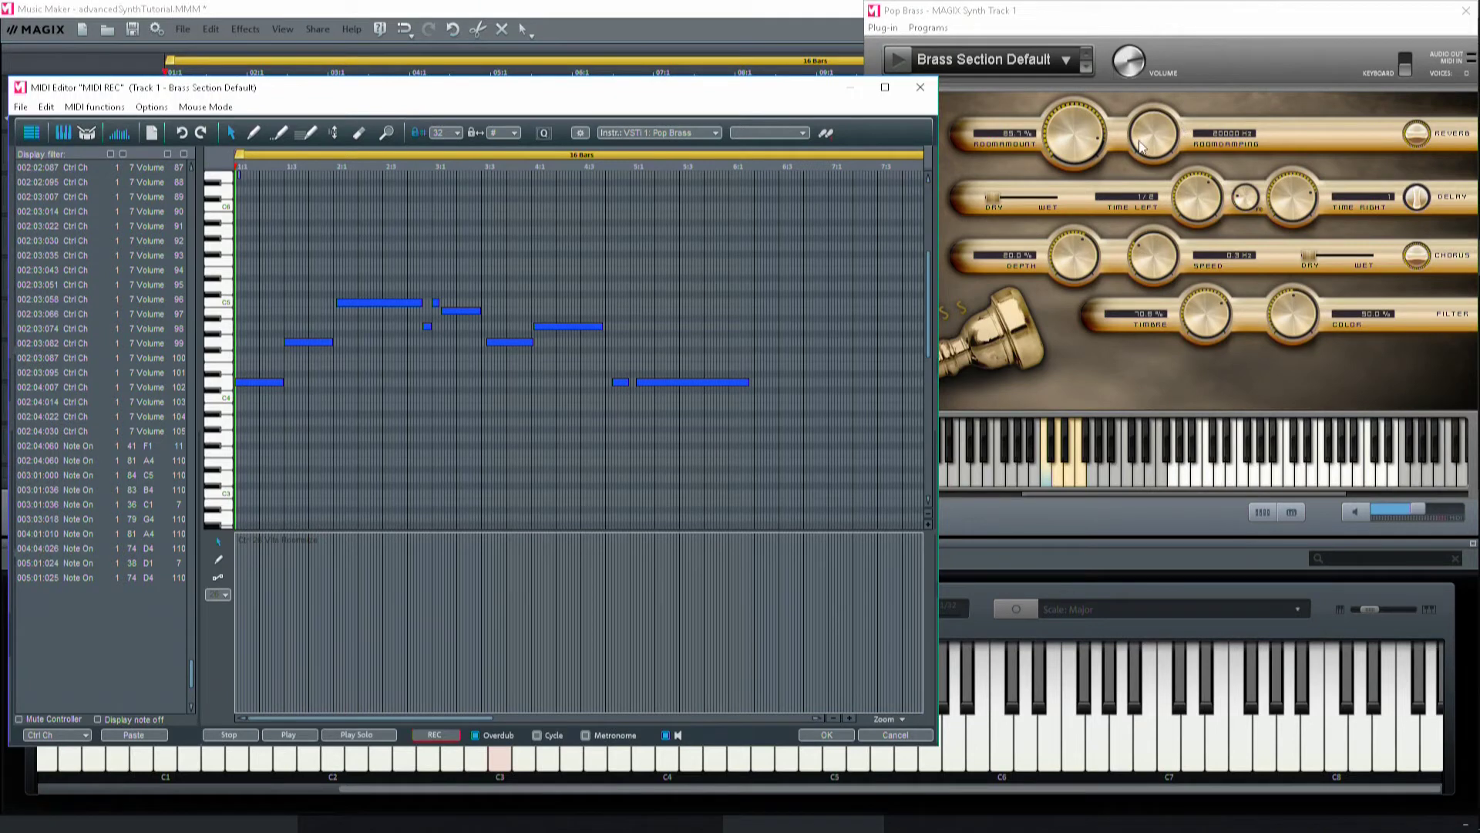
Check the Roomamount knob's MIDI controller assignment and show 22 Vita Reverb in the controller lane
{"action": "right_click", "coordinate": [1074, 139]}
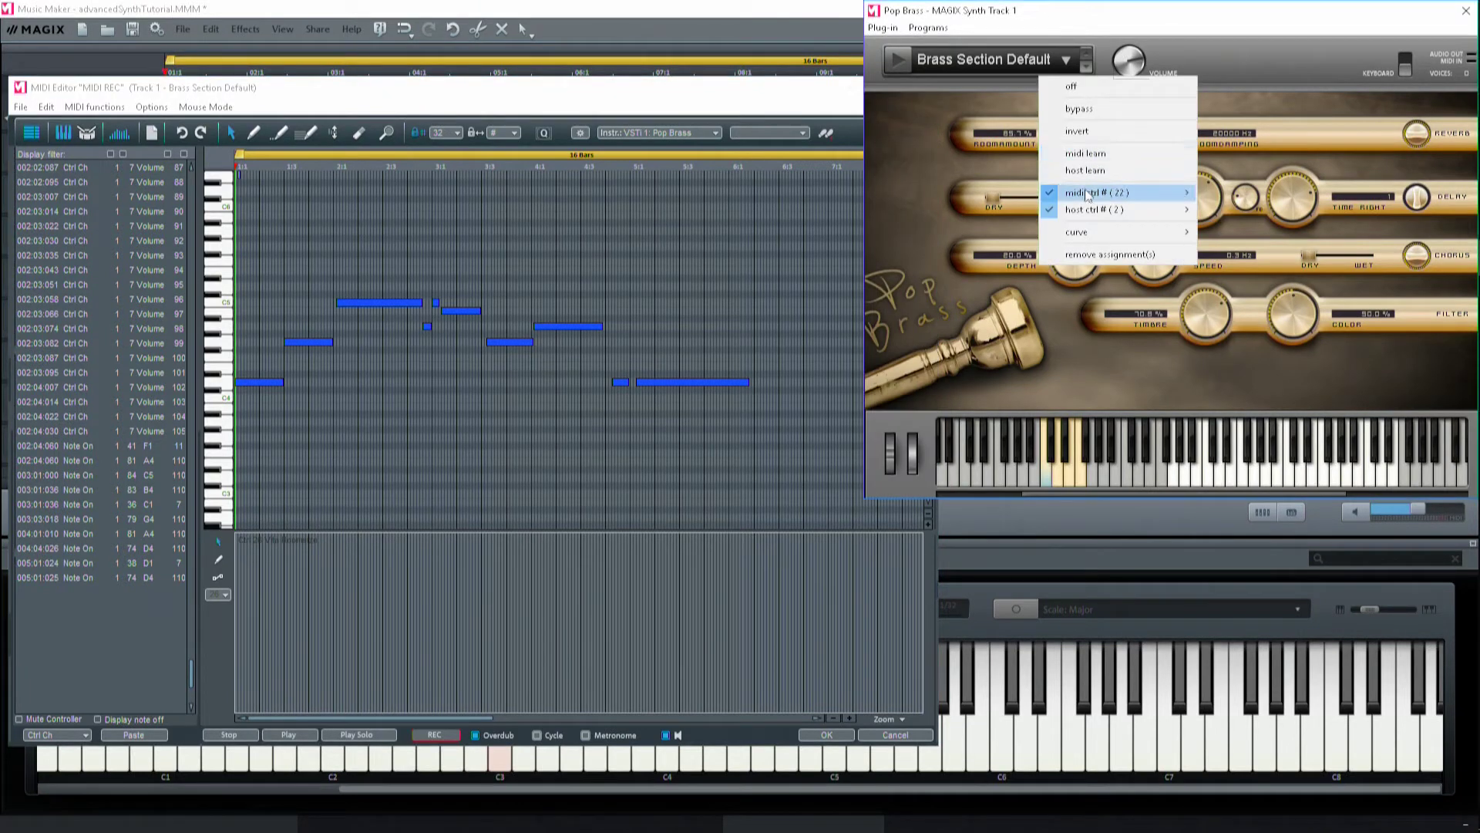
{"action": "mouse_move", "coordinate": [1086, 199]}
{"action": "left_click", "coordinate": [1109, 18]}
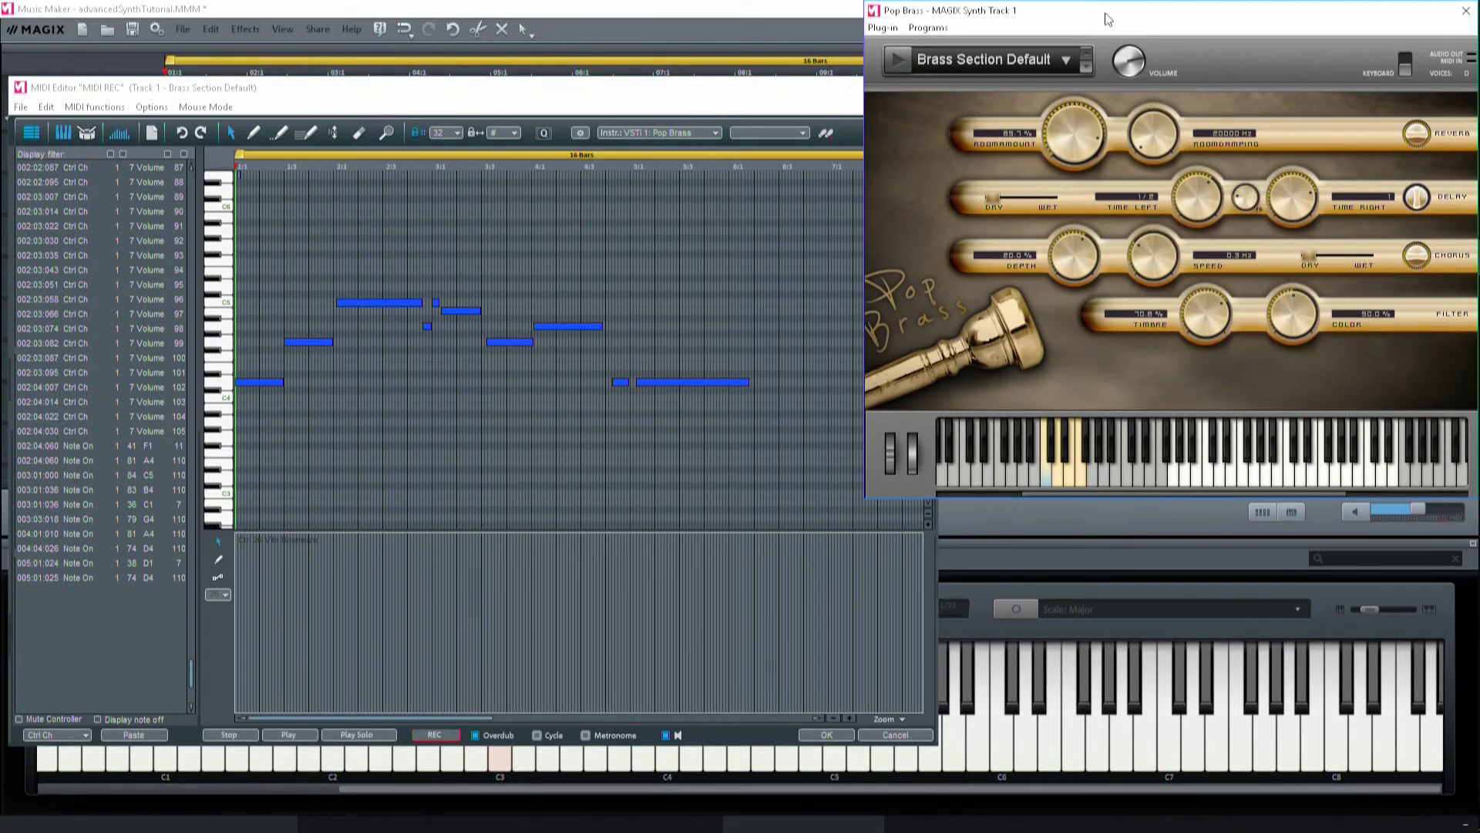
{"action": "left_click", "coordinate": [223, 596]}
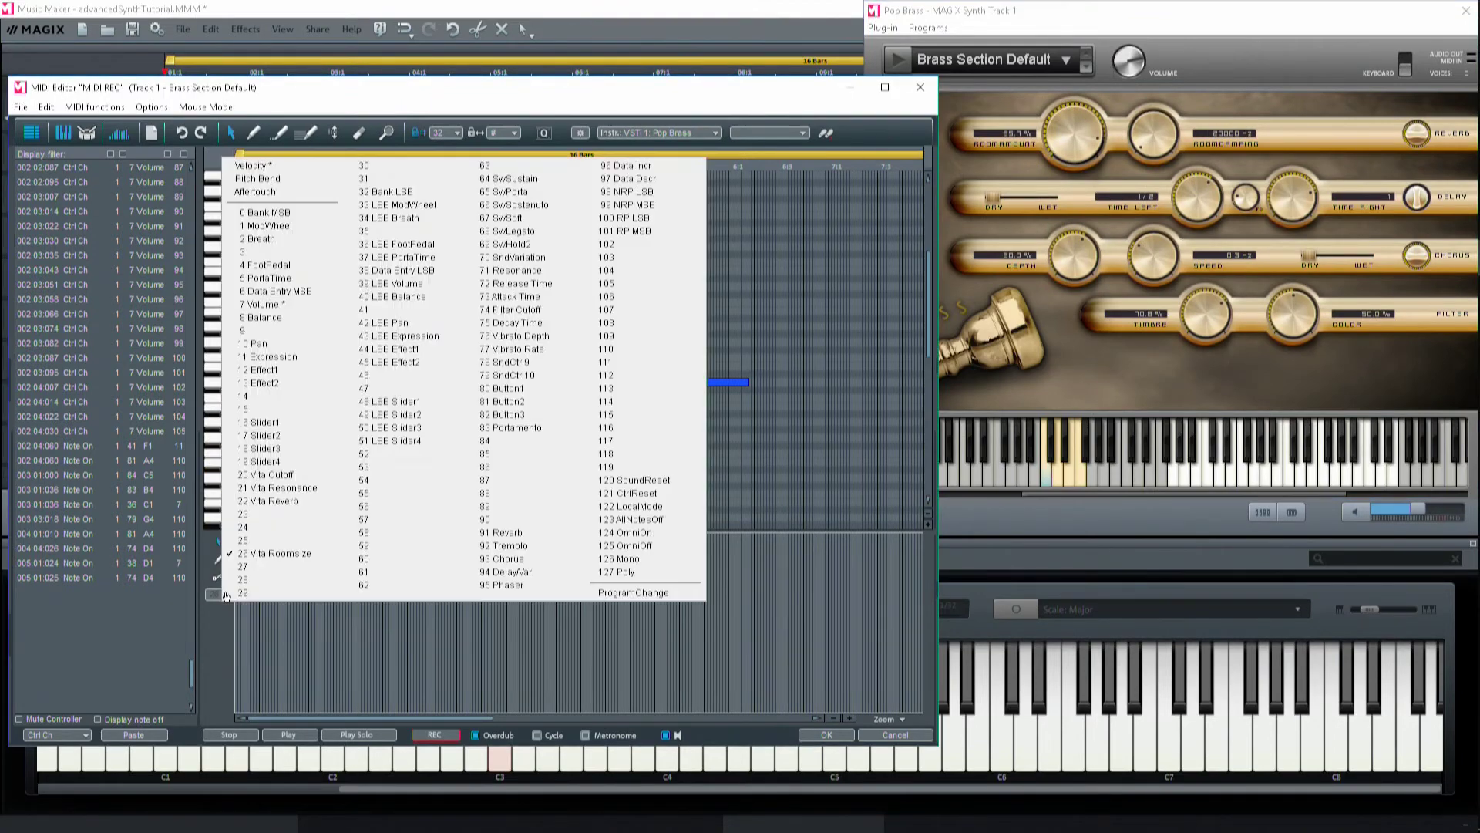
{"action": "left_click", "coordinate": [275, 502]}
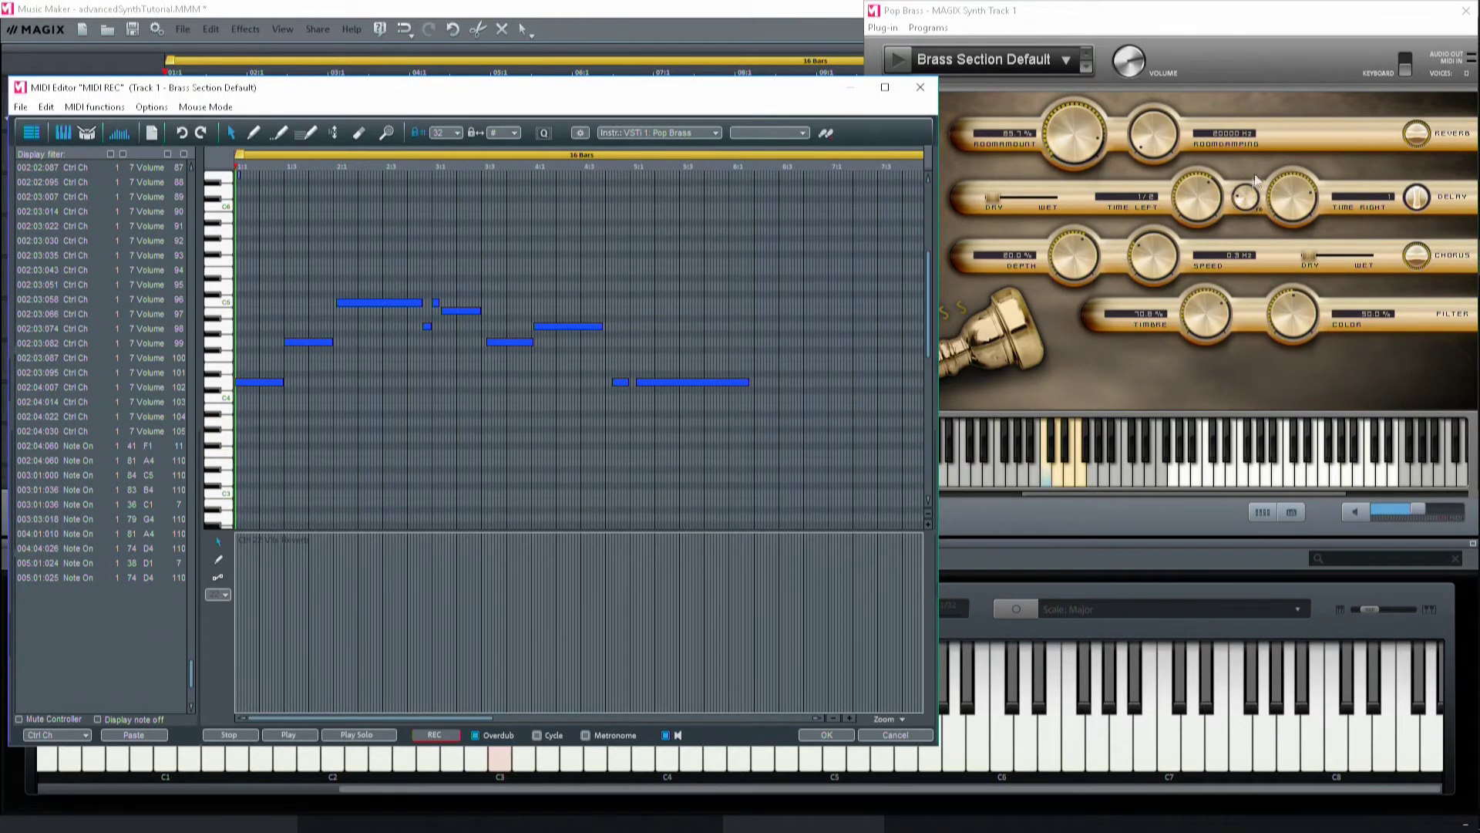
Check the Reverb switch's MIDI controller assignment and show 48 LSB Slider1 in the controller lane
{"action": "right_click", "coordinate": [1415, 138]}
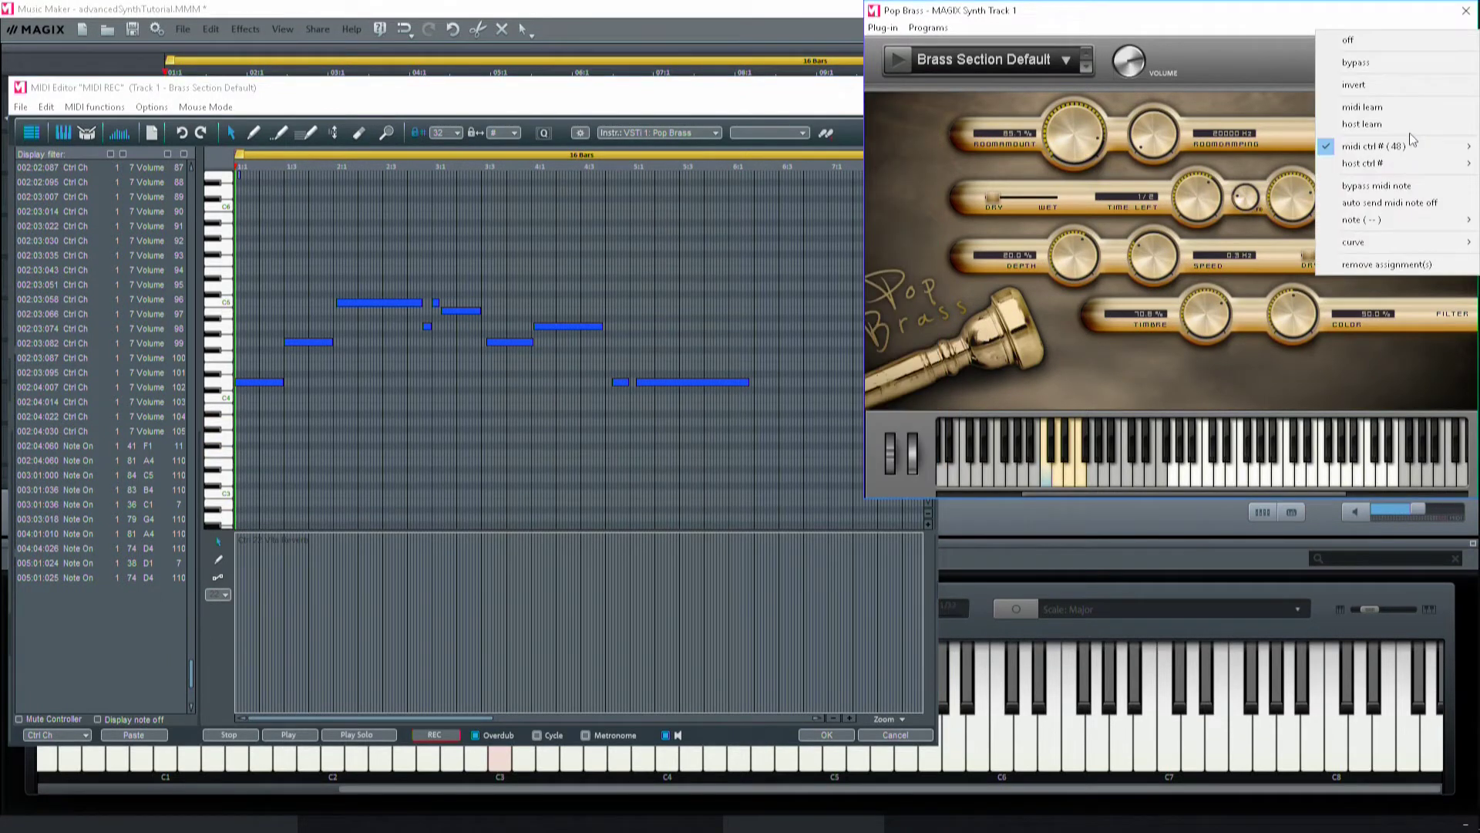
{"action": "mouse_move", "coordinate": [1391, 150]}
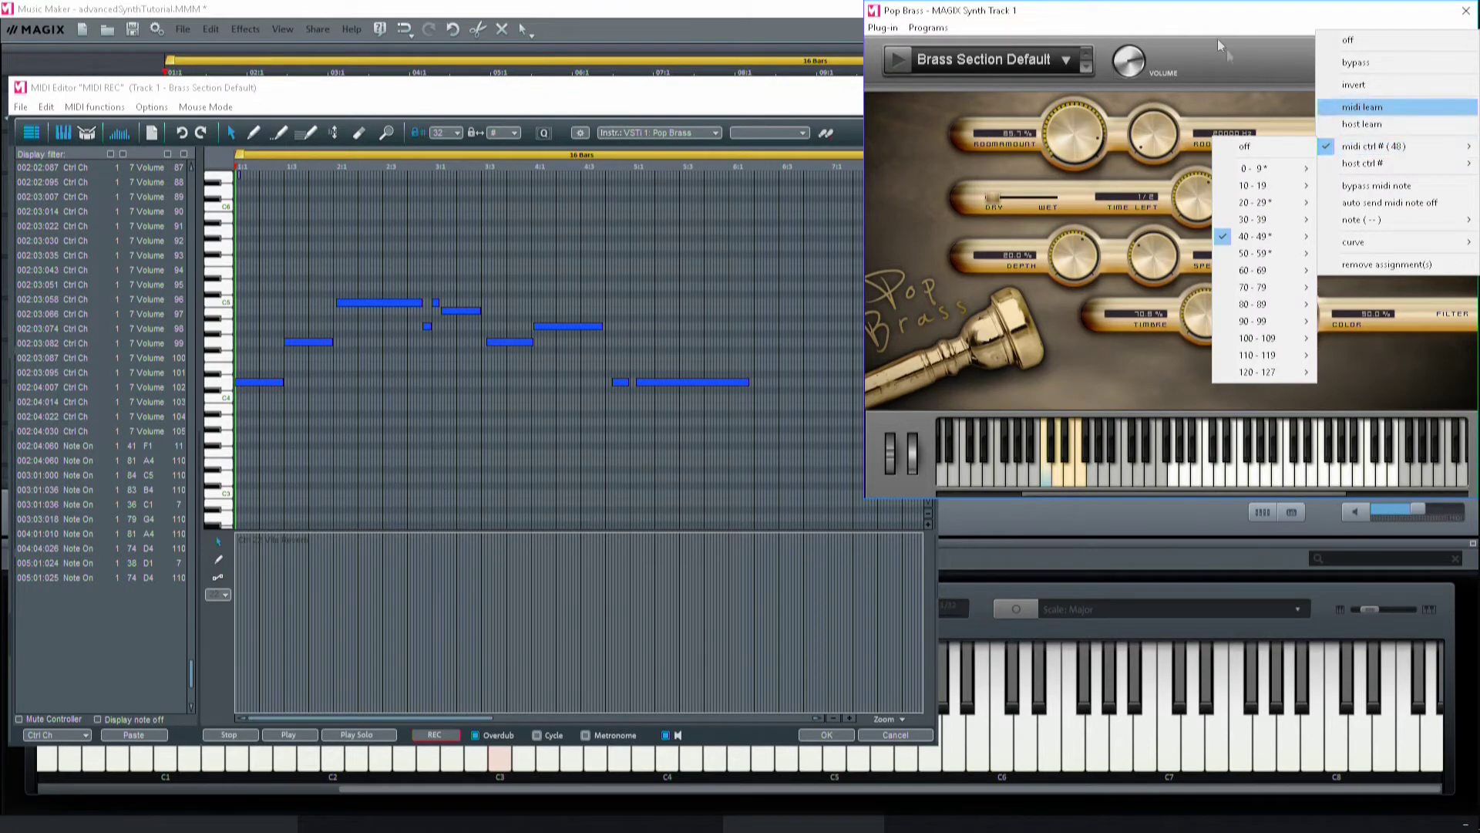
{"action": "key", "text": "Escape"}
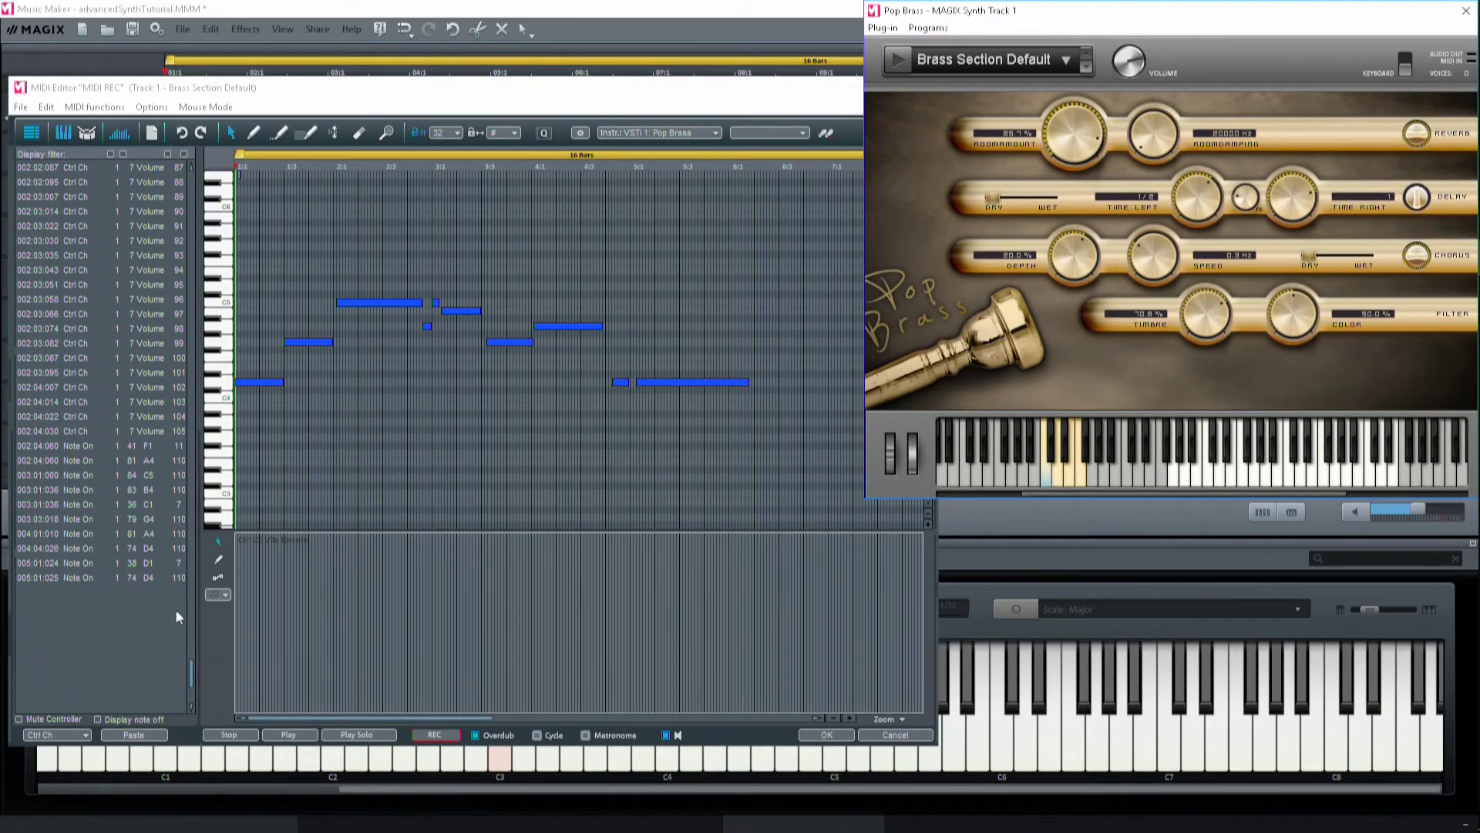
{"action": "left_click", "coordinate": [224, 595]}
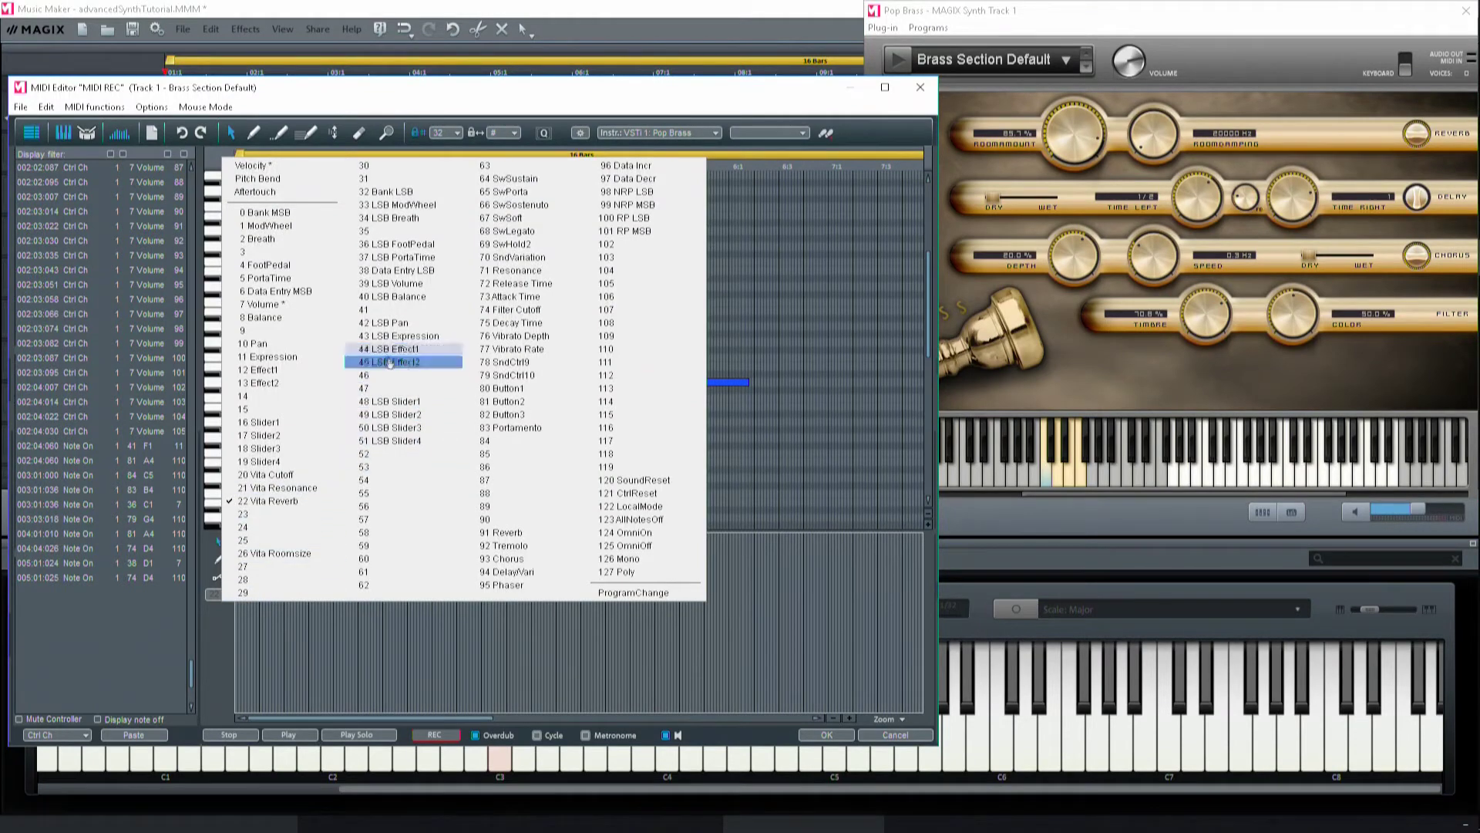
{"action": "left_click", "coordinate": [397, 403]}
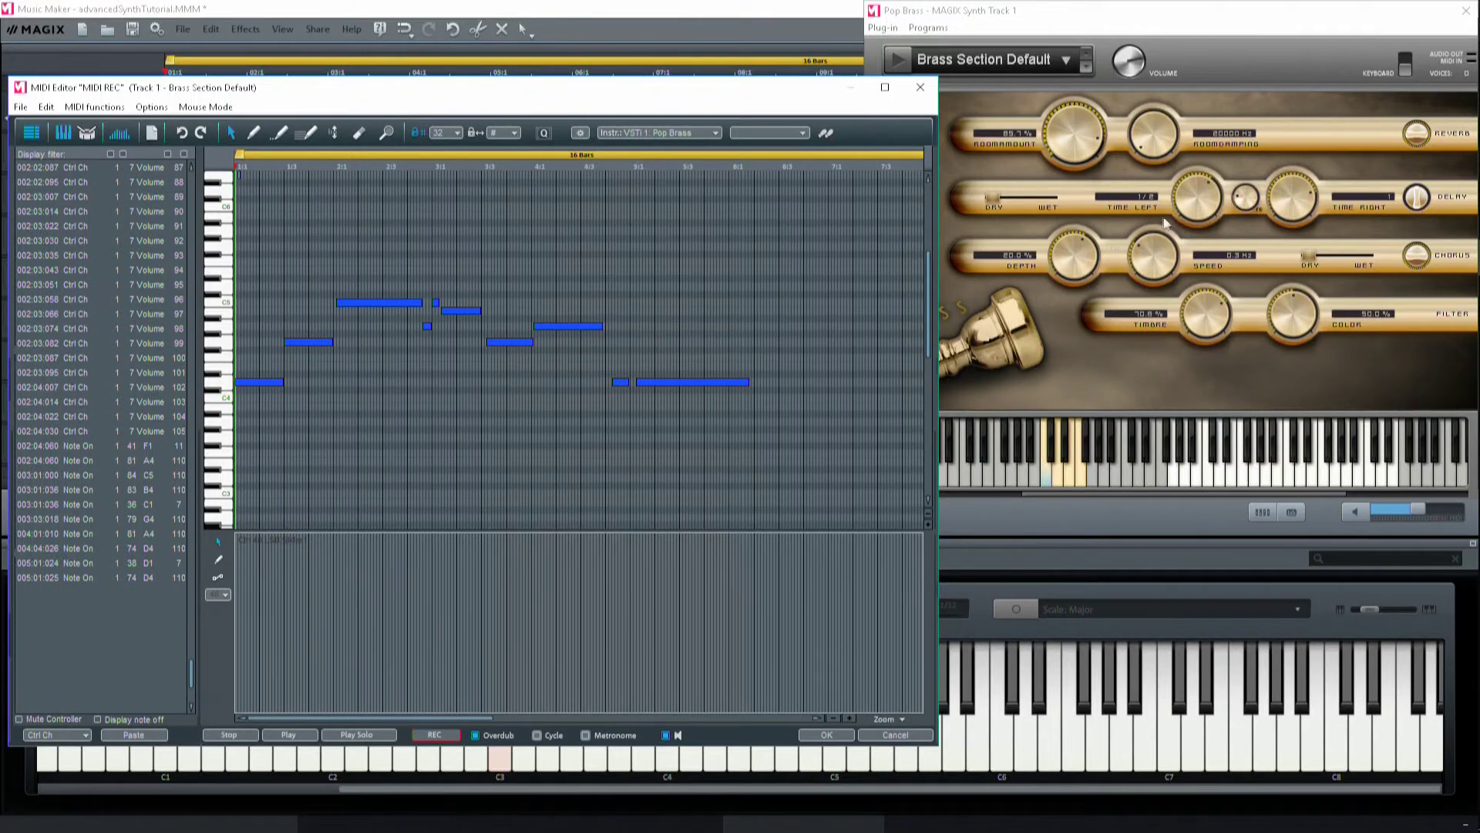
Check the MIDI controller assignments of the chorus Depth knob and the three delay knobs, leaving them unchanged
{"action": "right_click", "coordinate": [1079, 258]}
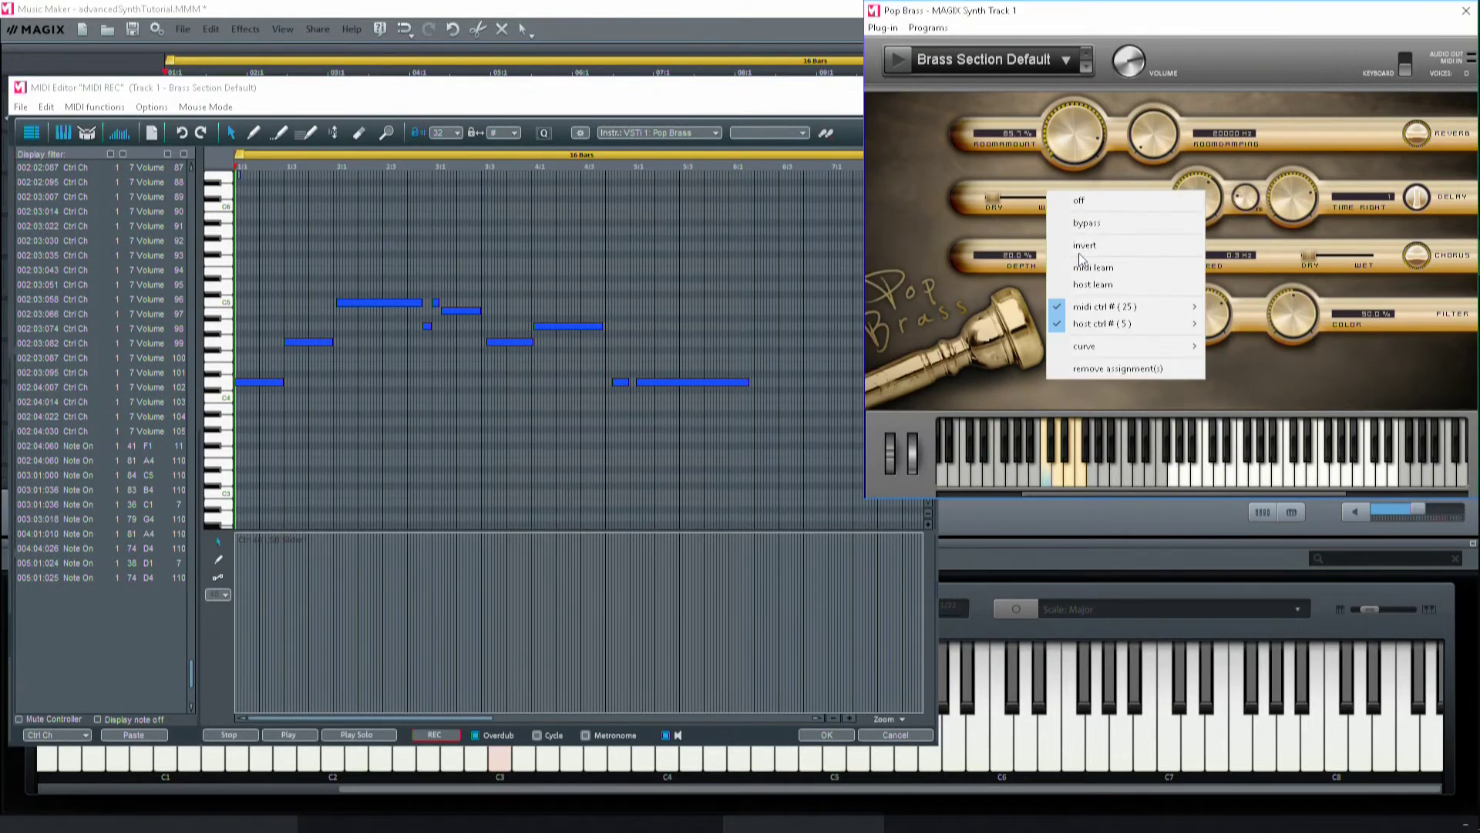
{"action": "right_click", "coordinate": [1295, 197]}
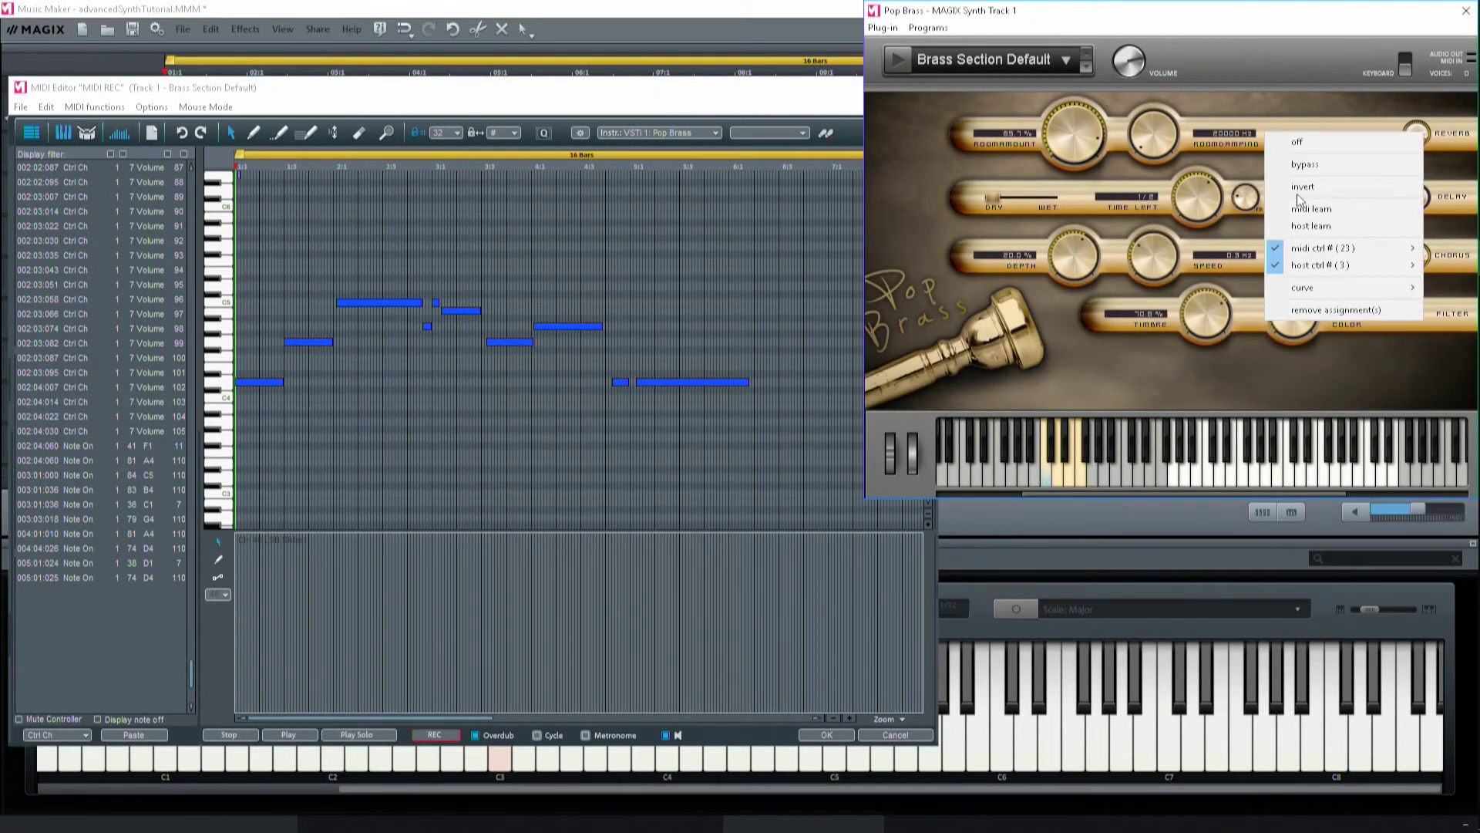
{"action": "right_click", "coordinate": [1249, 199]}
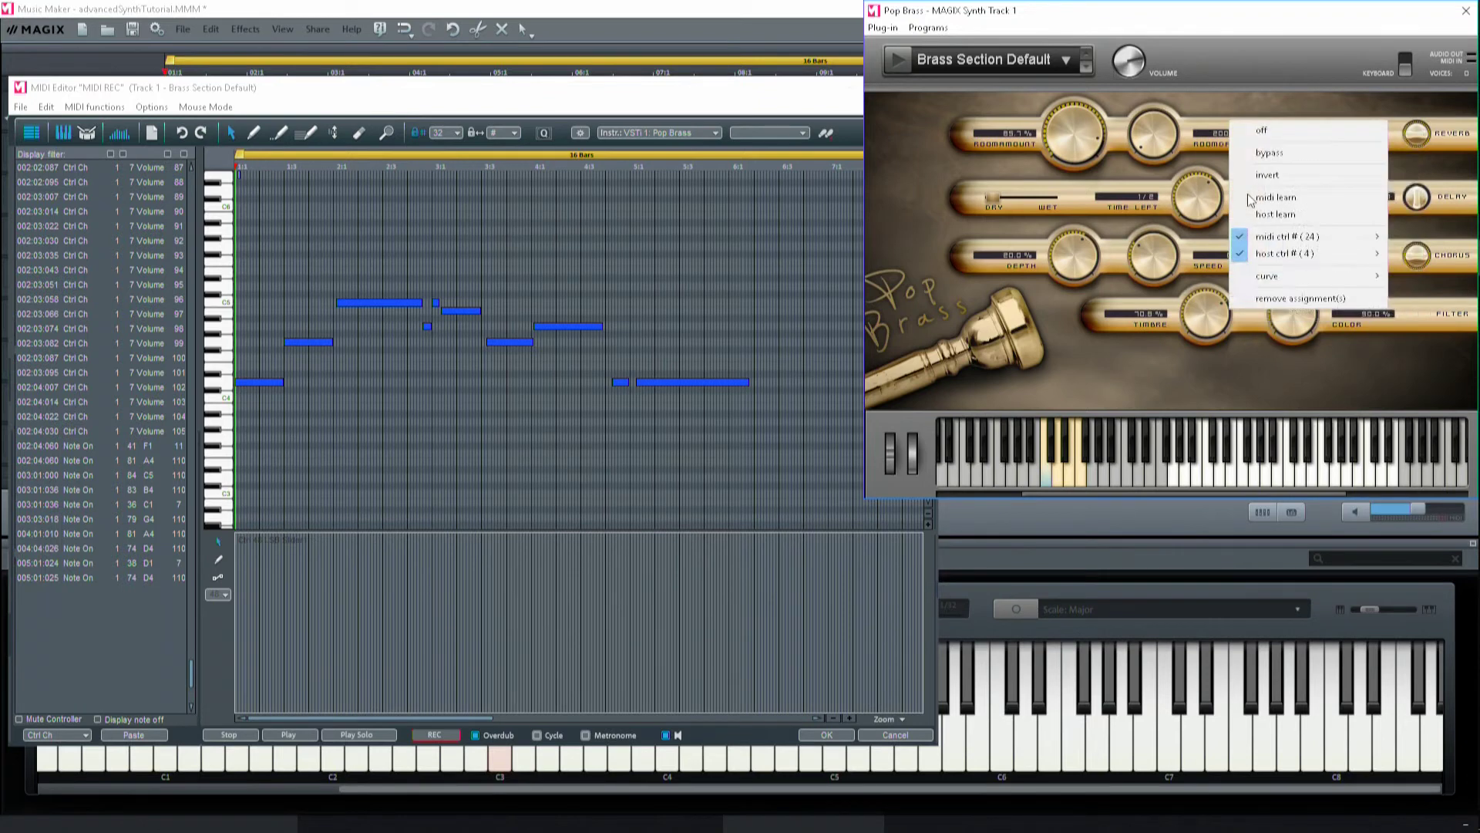
{"action": "right_click", "coordinate": [1181, 198]}
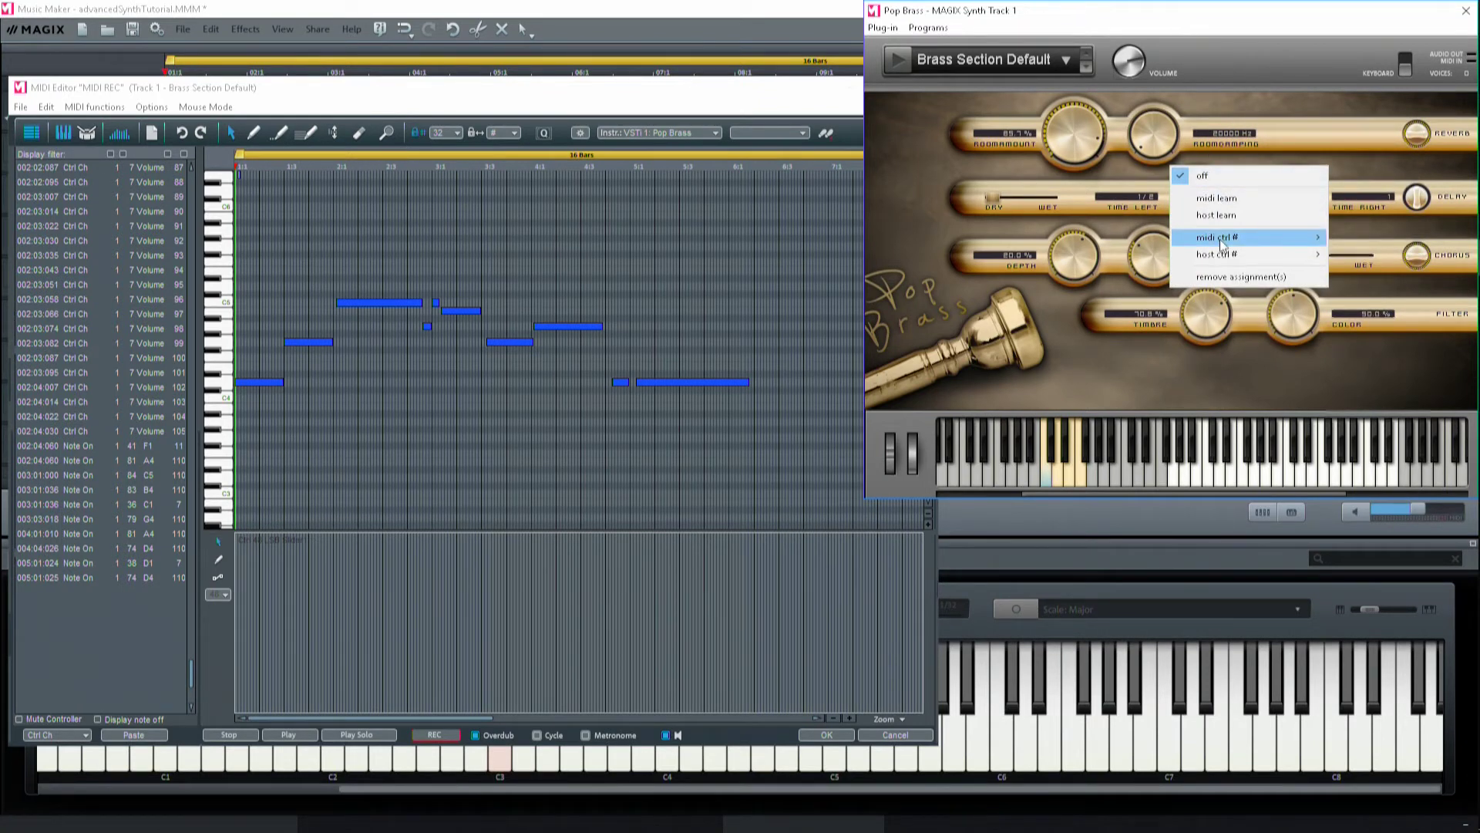
{"action": "mouse_move", "coordinate": [1220, 239]}
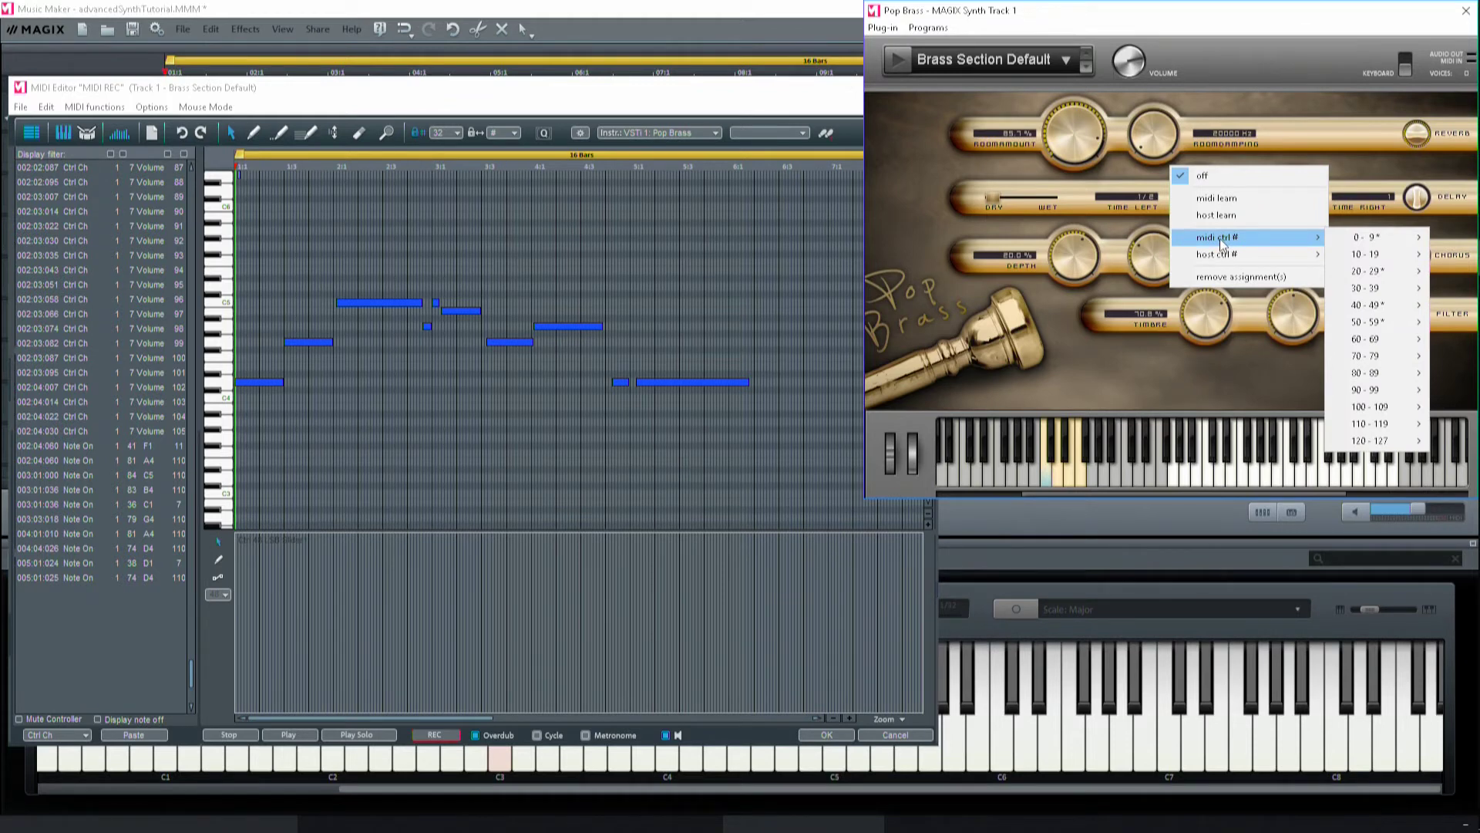
{"action": "left_click", "coordinate": [1205, 216]}
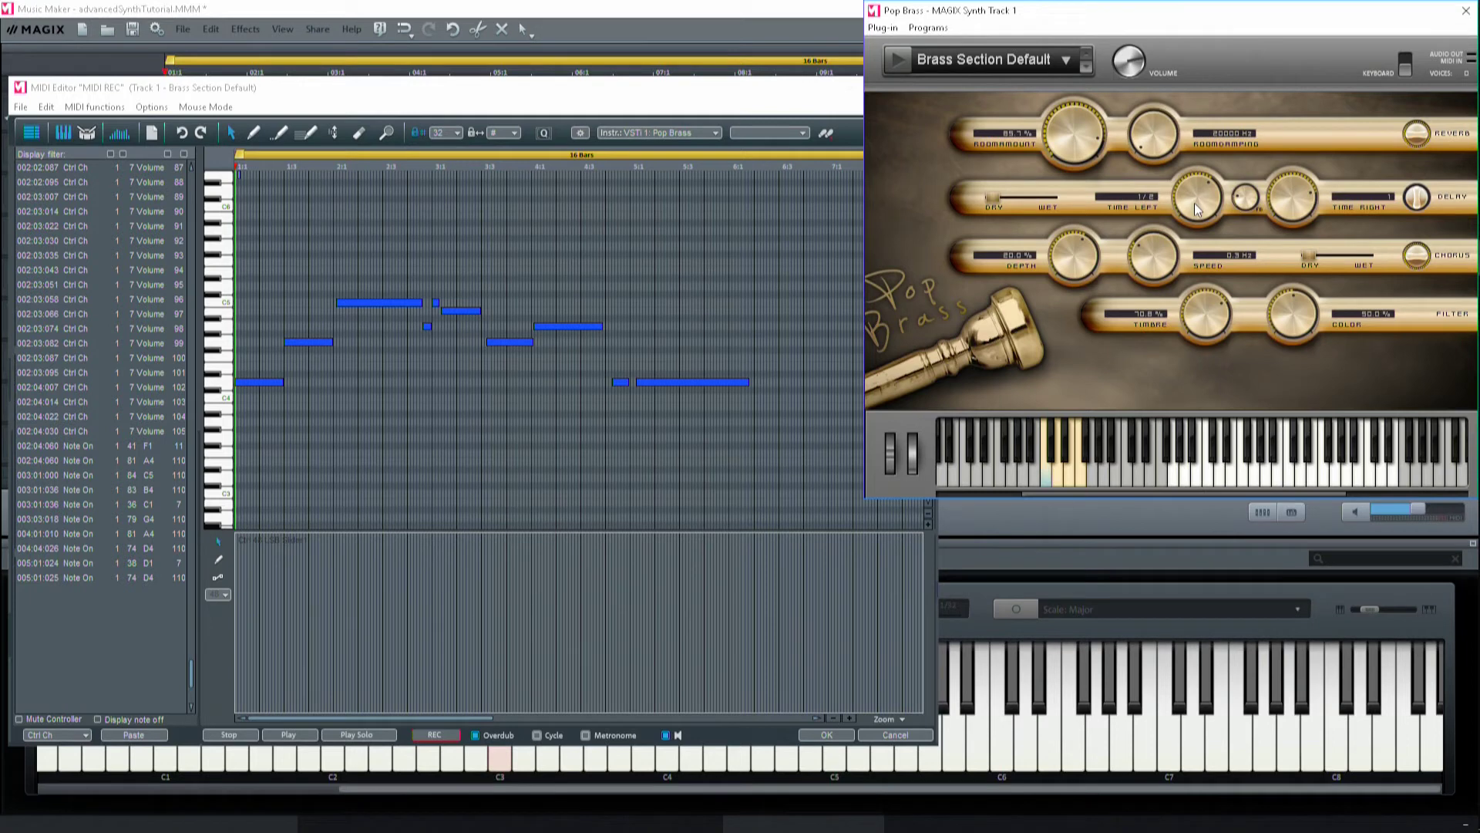
Assign MIDI controller 119 to the delay's Dry/Wet slider and check the new assignment
{"action": "right_click", "coordinate": [993, 199]}
{"action": "mouse_move", "coordinate": [1025, 217]}
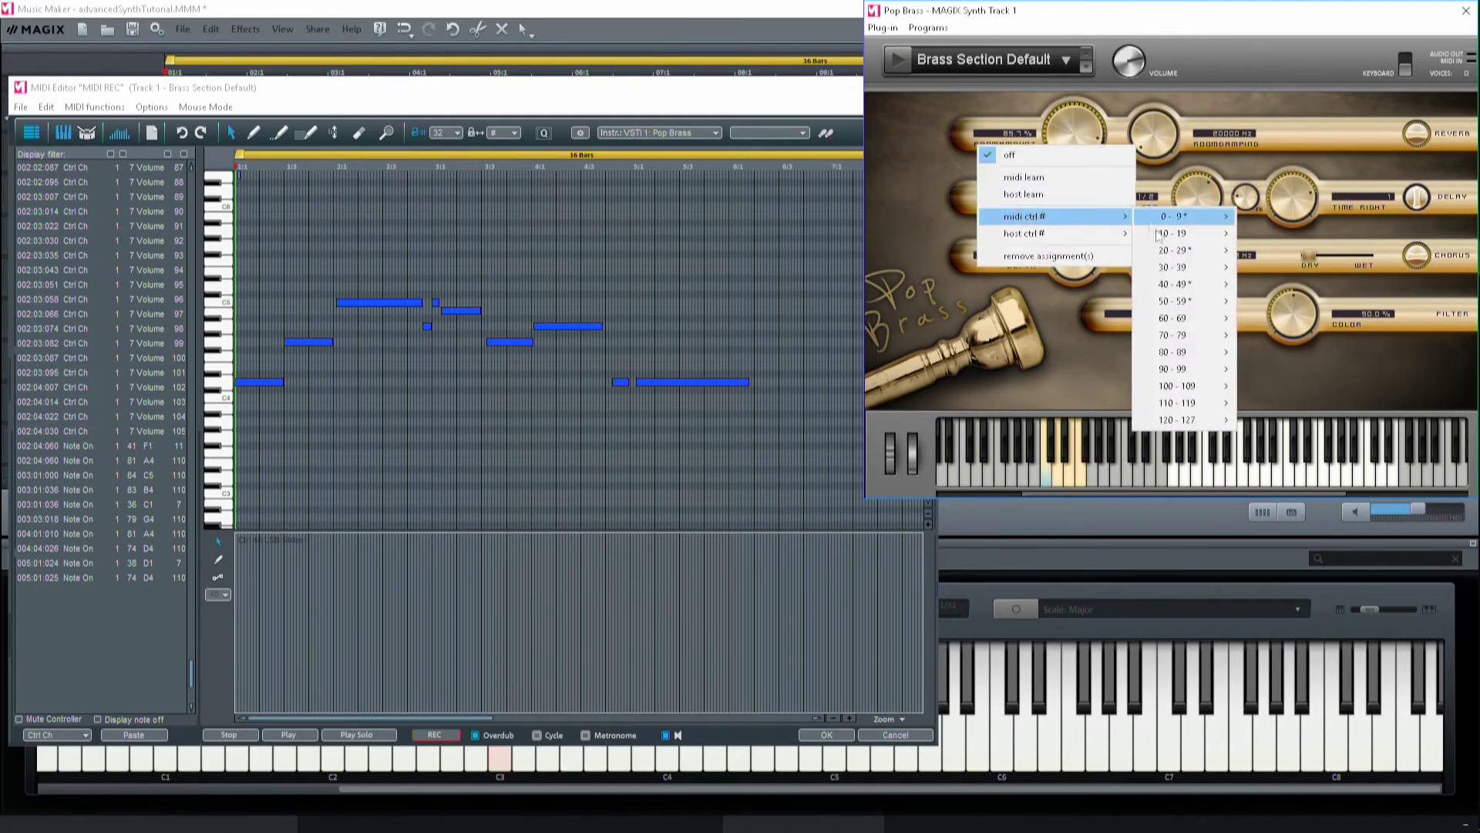
{"action": "mouse_move", "coordinate": [1187, 404]}
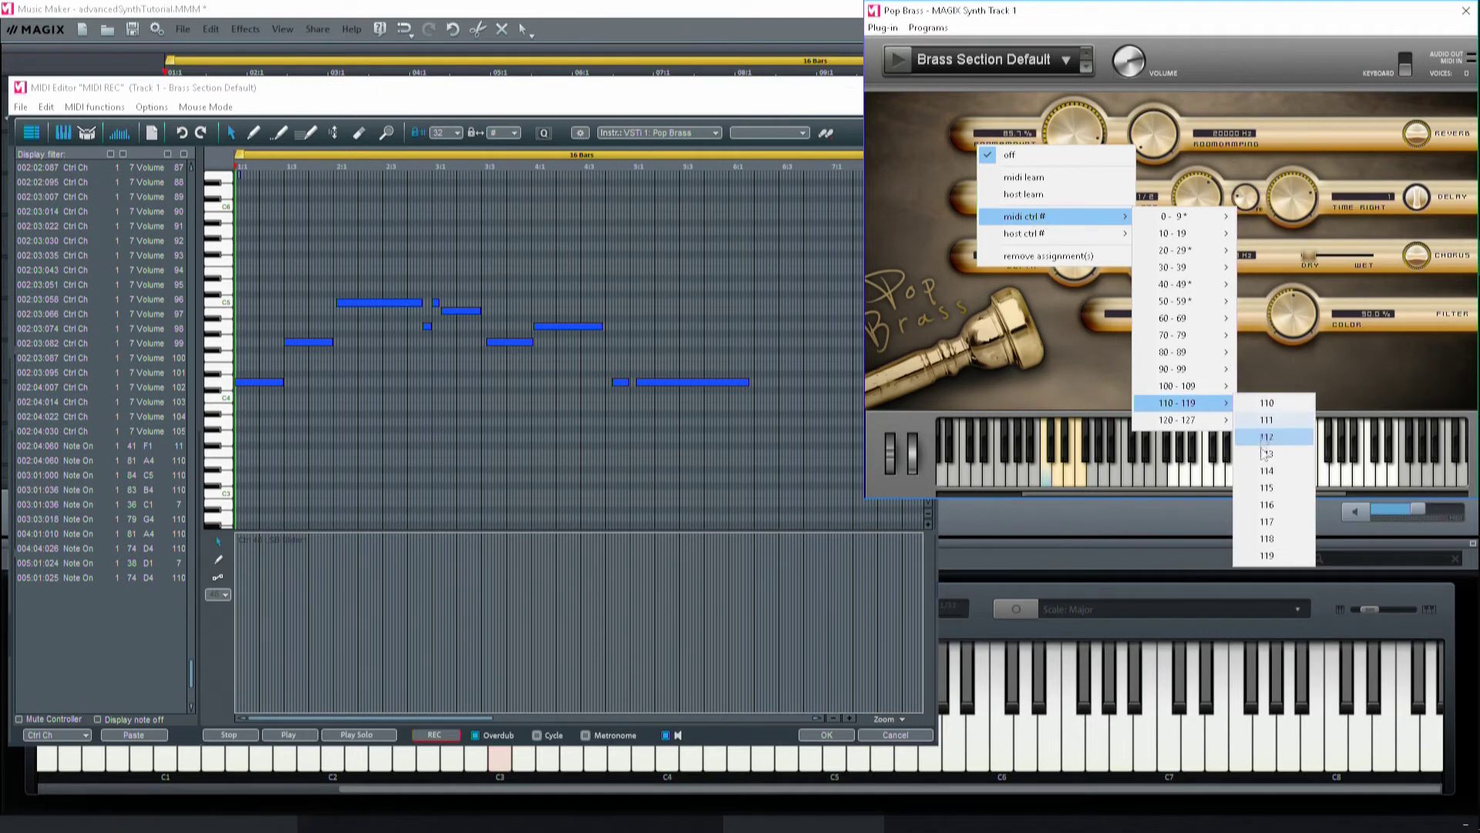
{"action": "left_click", "coordinate": [1268, 556]}
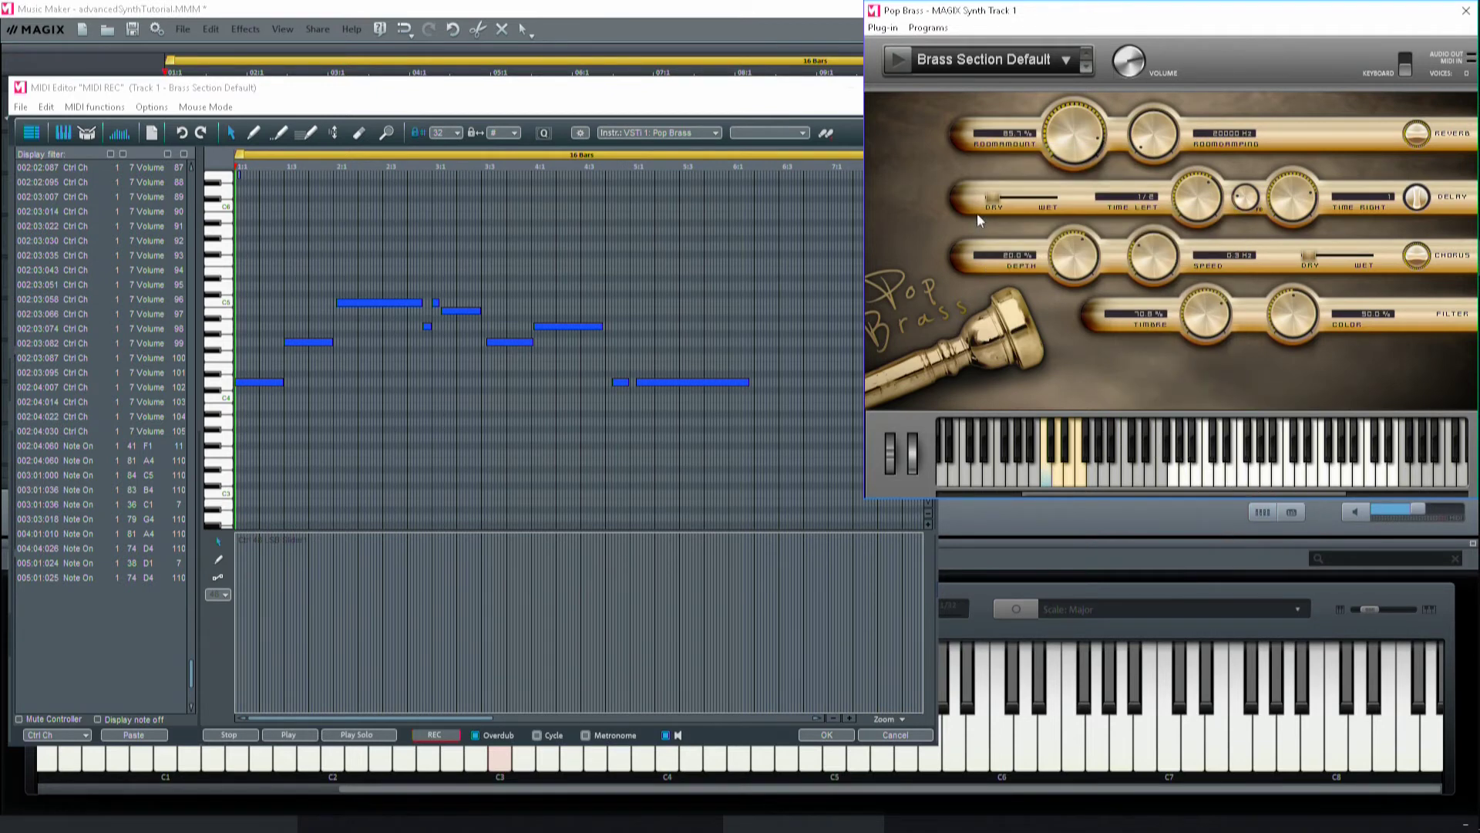
{"action": "right_click", "coordinate": [996, 200]}
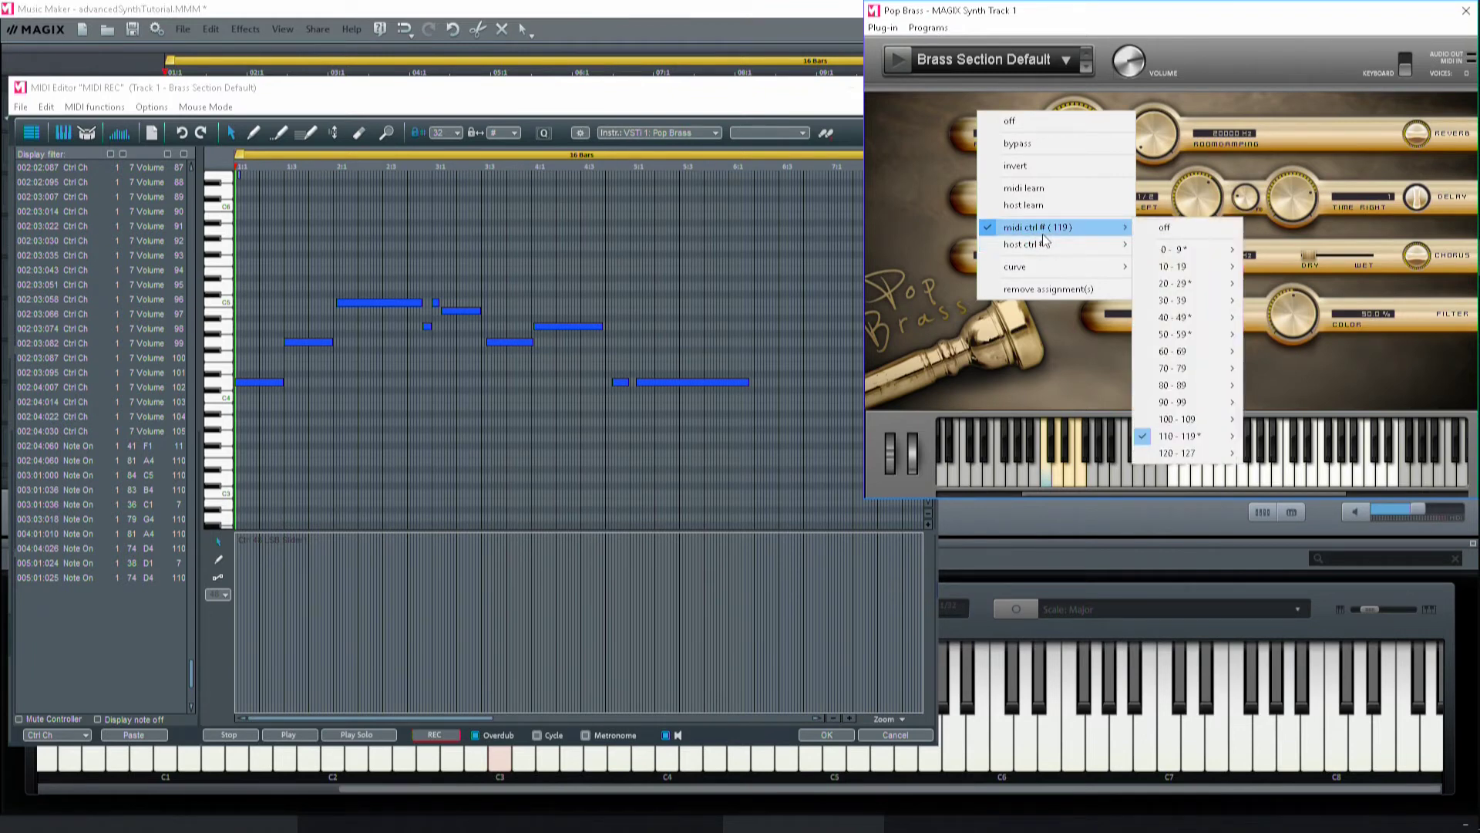
{"action": "left_click", "coordinate": [1097, 21]}
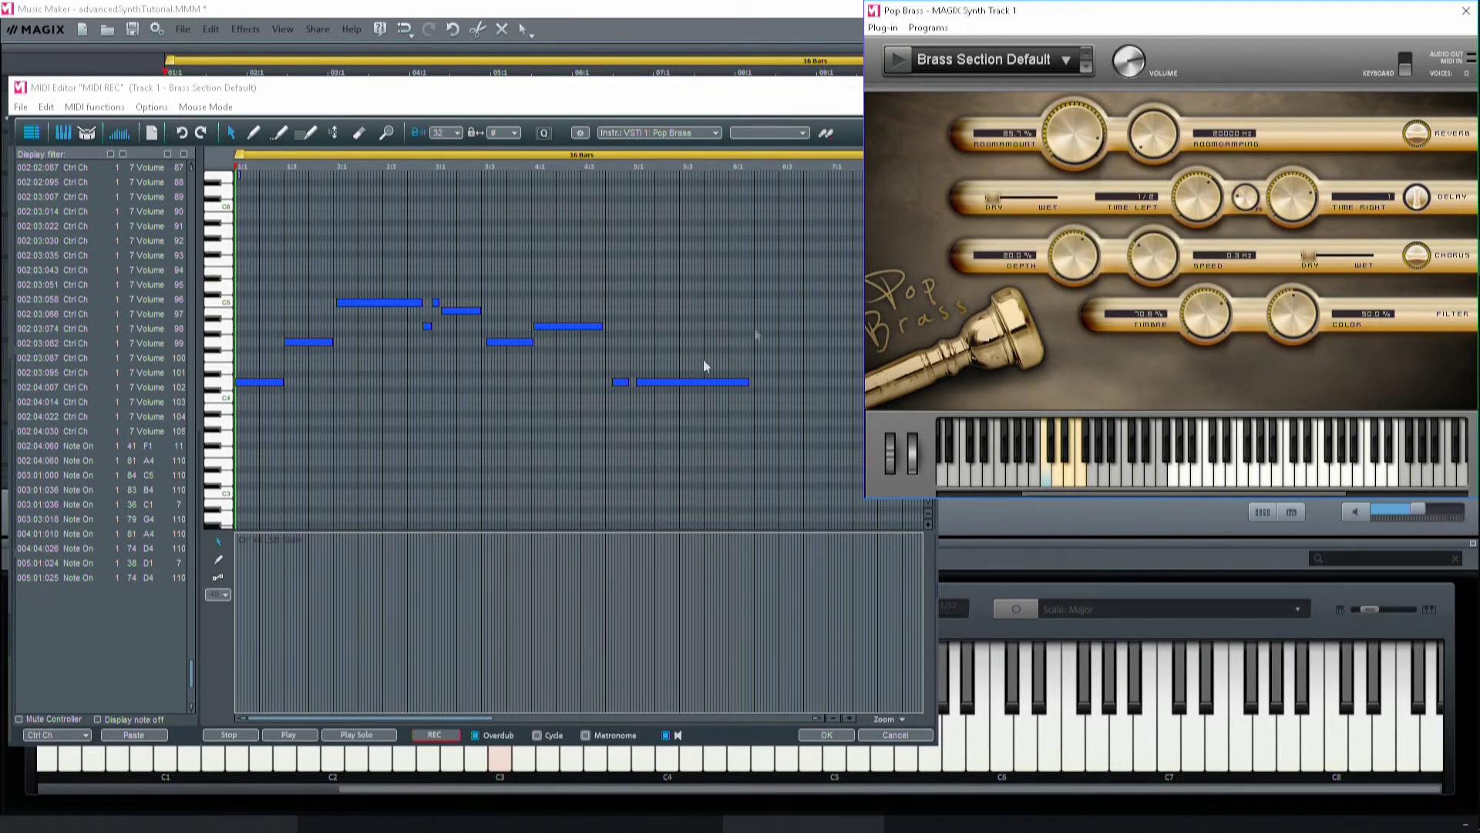
{"action": "left_click", "coordinate": [223, 594]}
{"action": "left_click", "coordinate": [228, 595]}
{"action": "left_click", "coordinate": [223, 595]}
{"action": "left_click", "coordinate": [228, 595]}
{"action": "left_click", "coordinate": [225, 594]}
{"action": "left_click", "coordinate": [228, 595]}
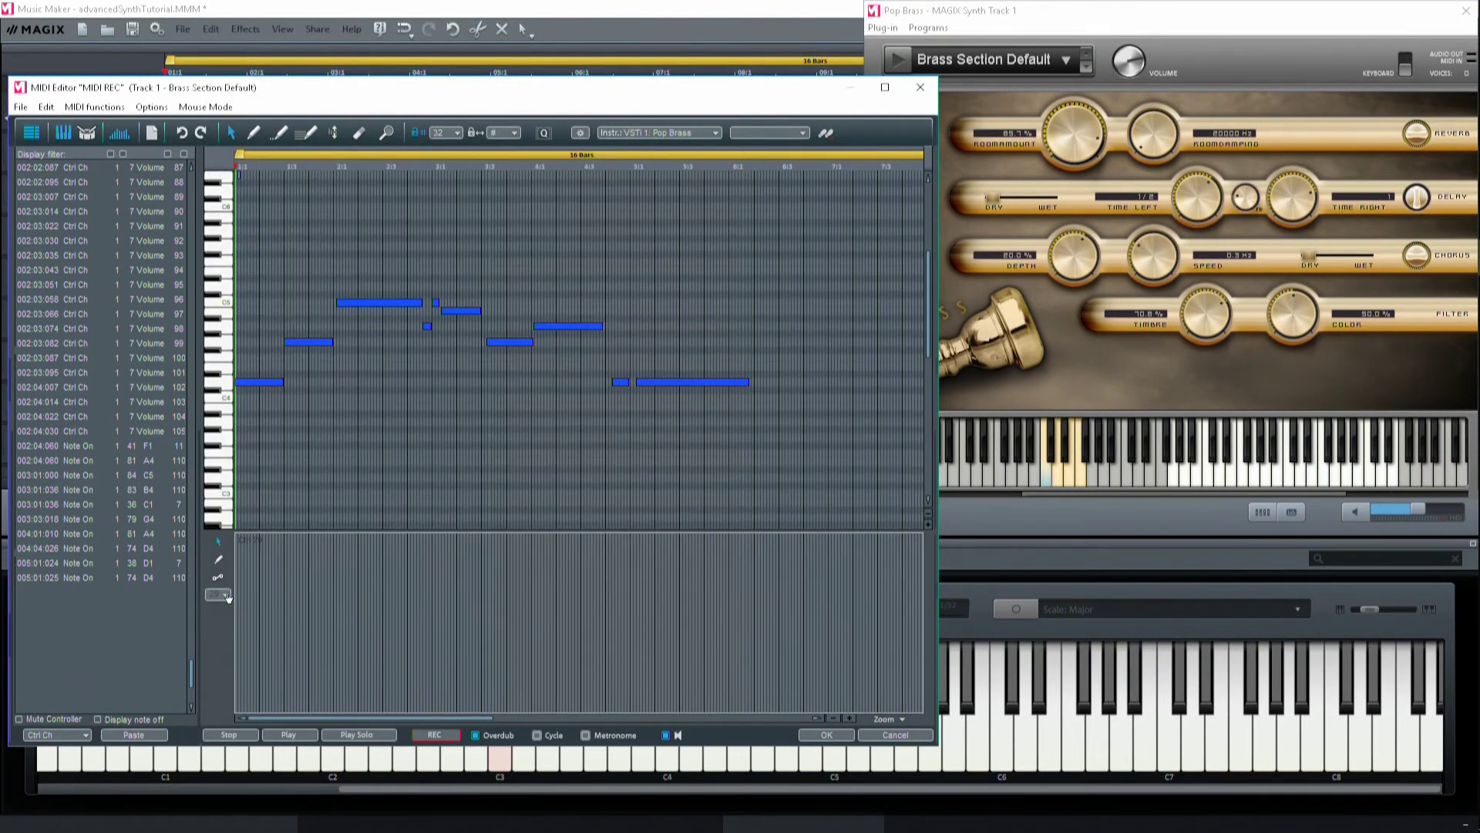
Show controller 119 in the controller lane and draw straight lines that rise from zero, dip in the middle and rise again
{"action": "left_click", "coordinate": [225, 594]}
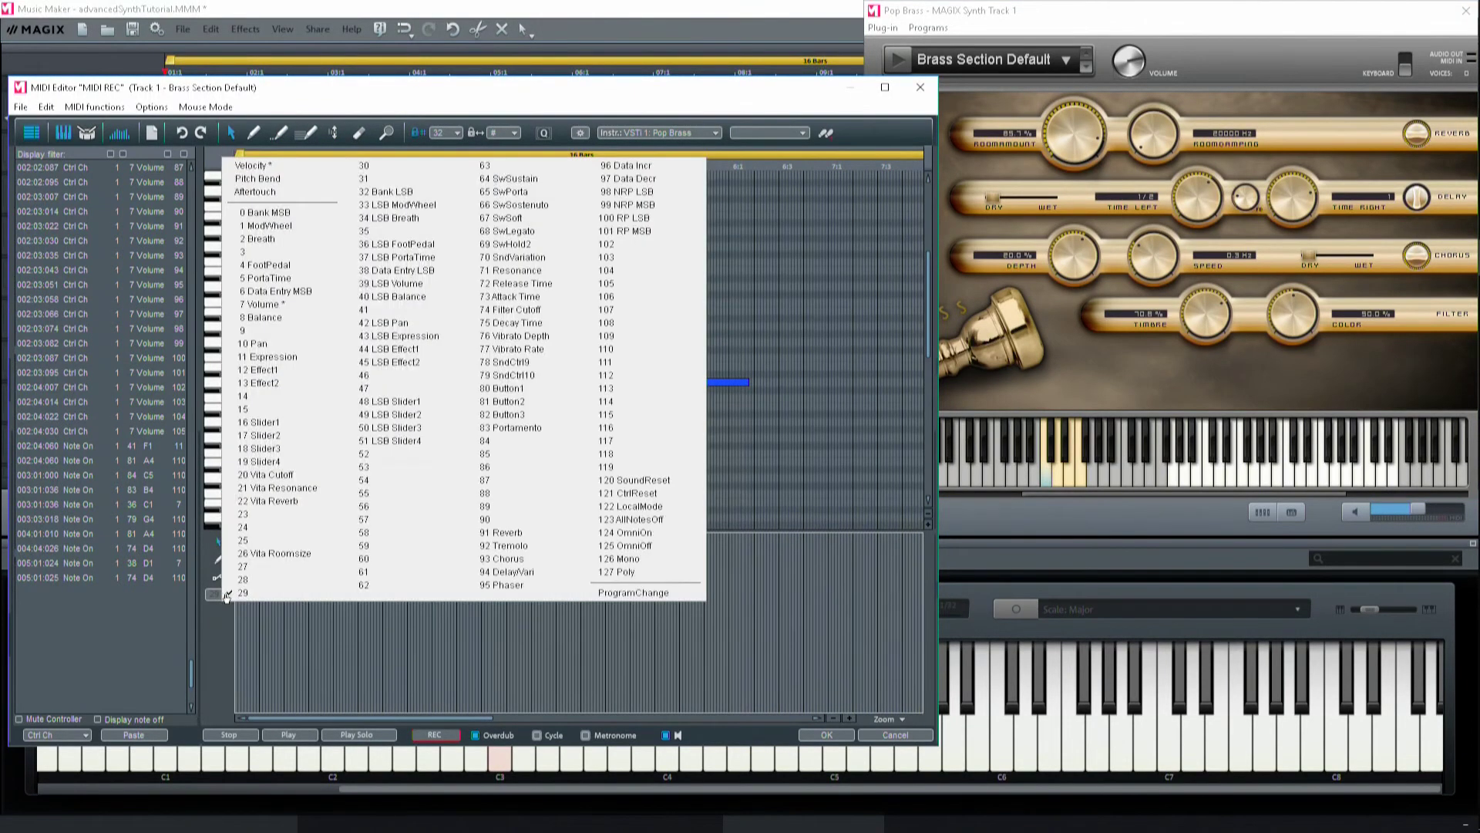
{"action": "left_click", "coordinate": [623, 465]}
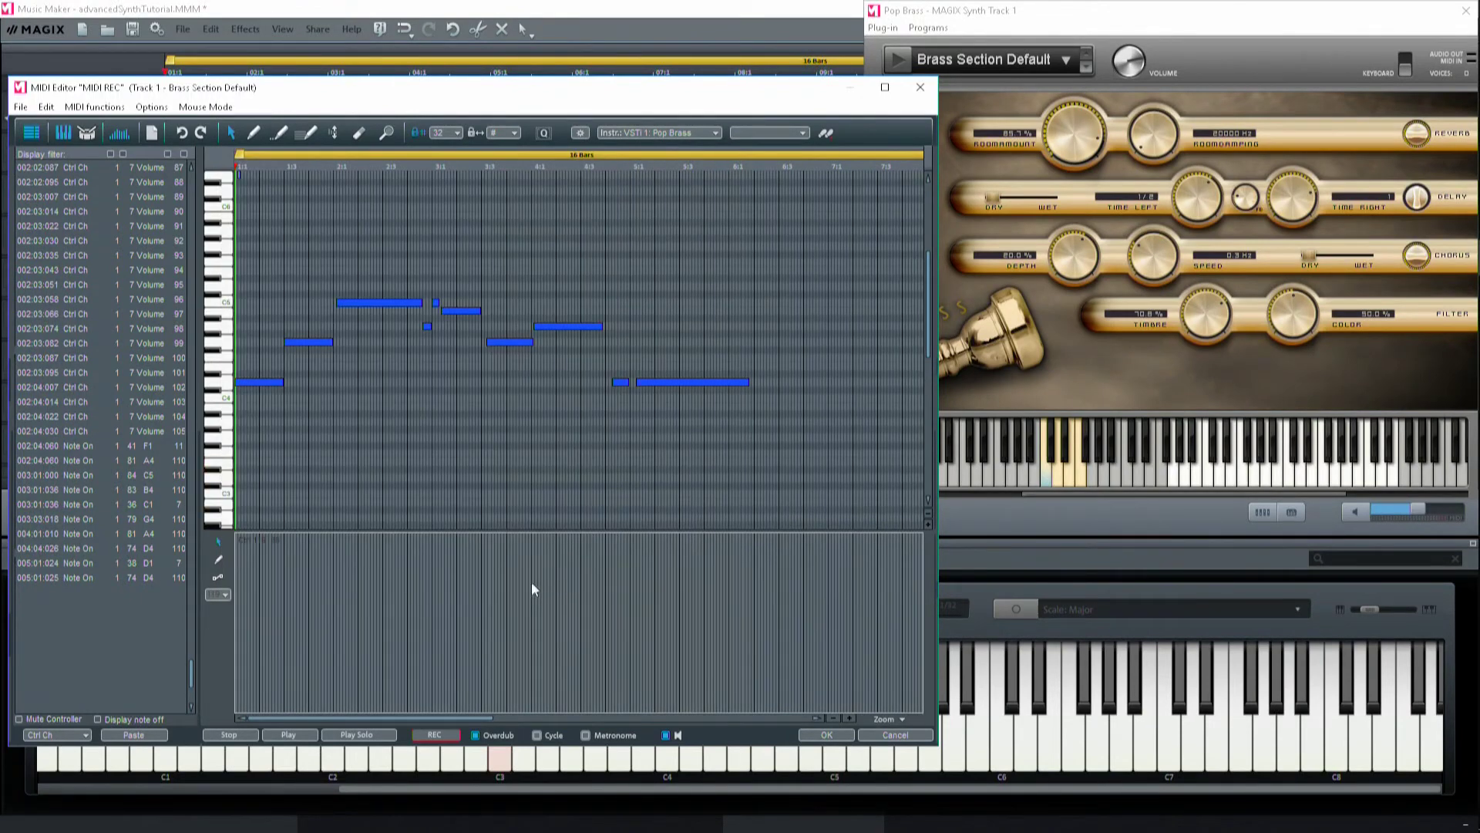
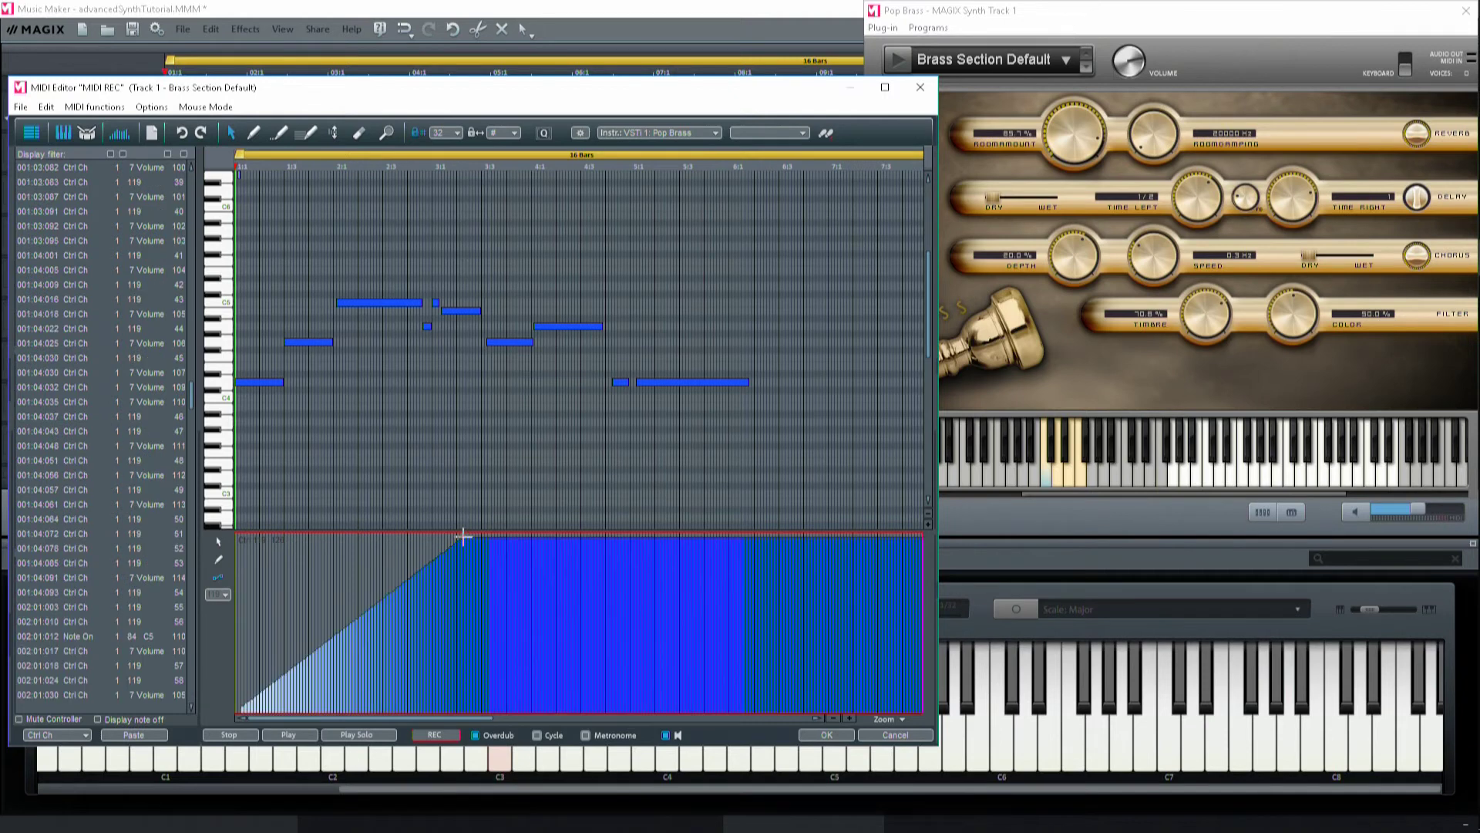
{"action": "left_click", "coordinate": [529, 616]}
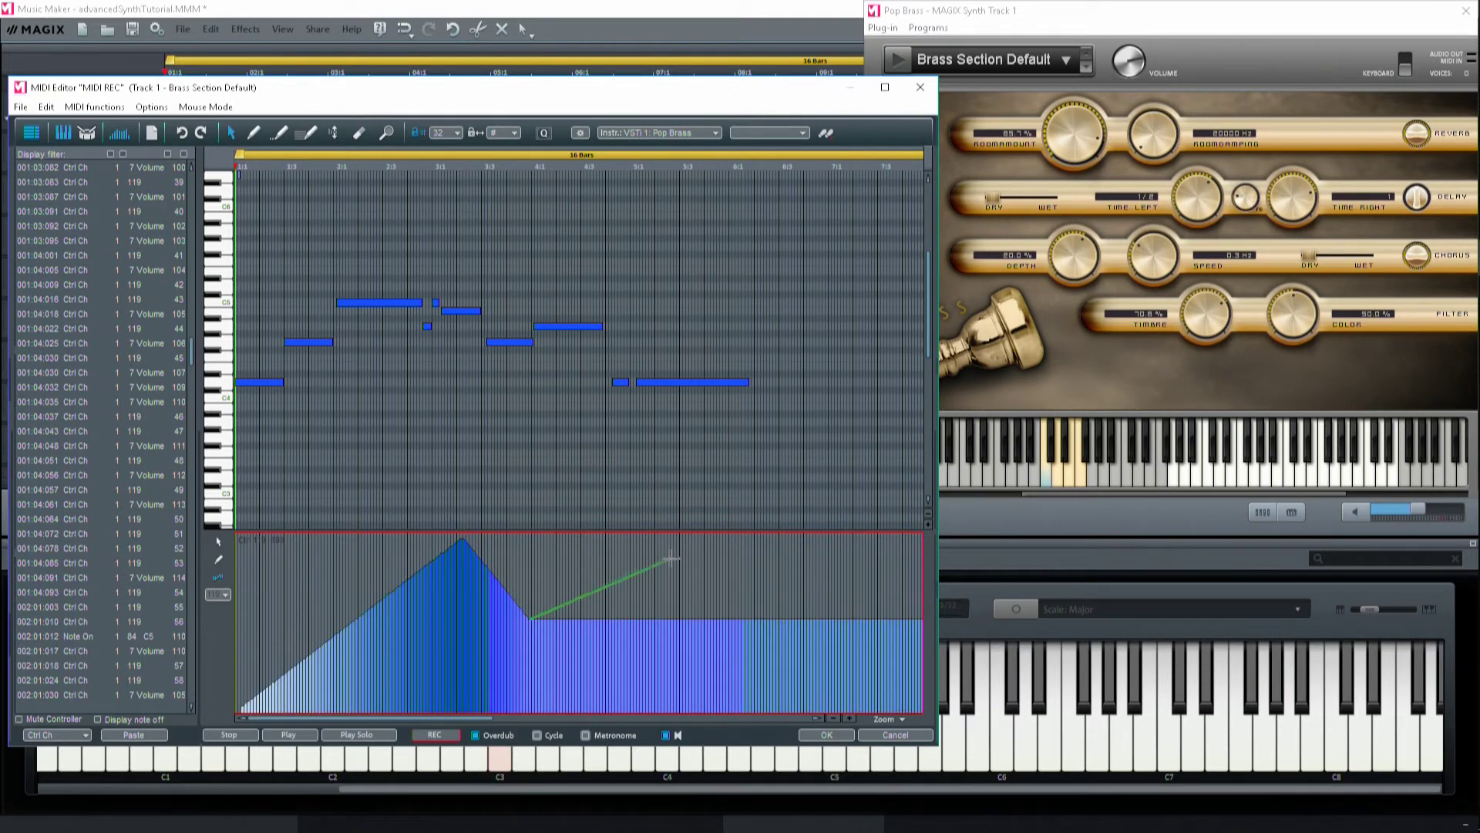
{"action": "left_click", "coordinate": [726, 542]}
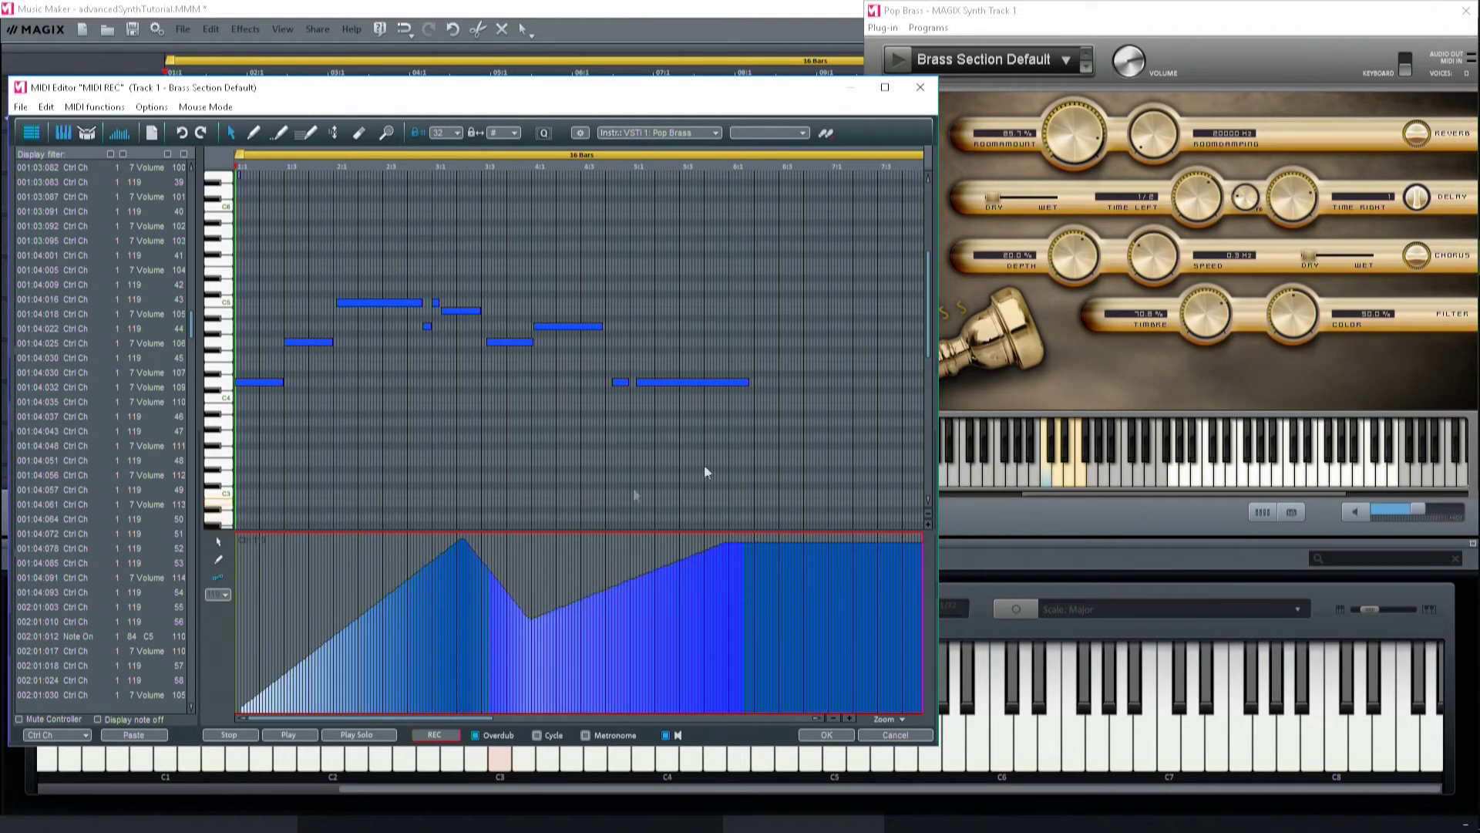
Play the part and watch the delay's Dry/Wet slider follow the controller 119 curve
{"action": "key", "text": "space"}
{"action": "left_click", "coordinate": [1015, 197]}
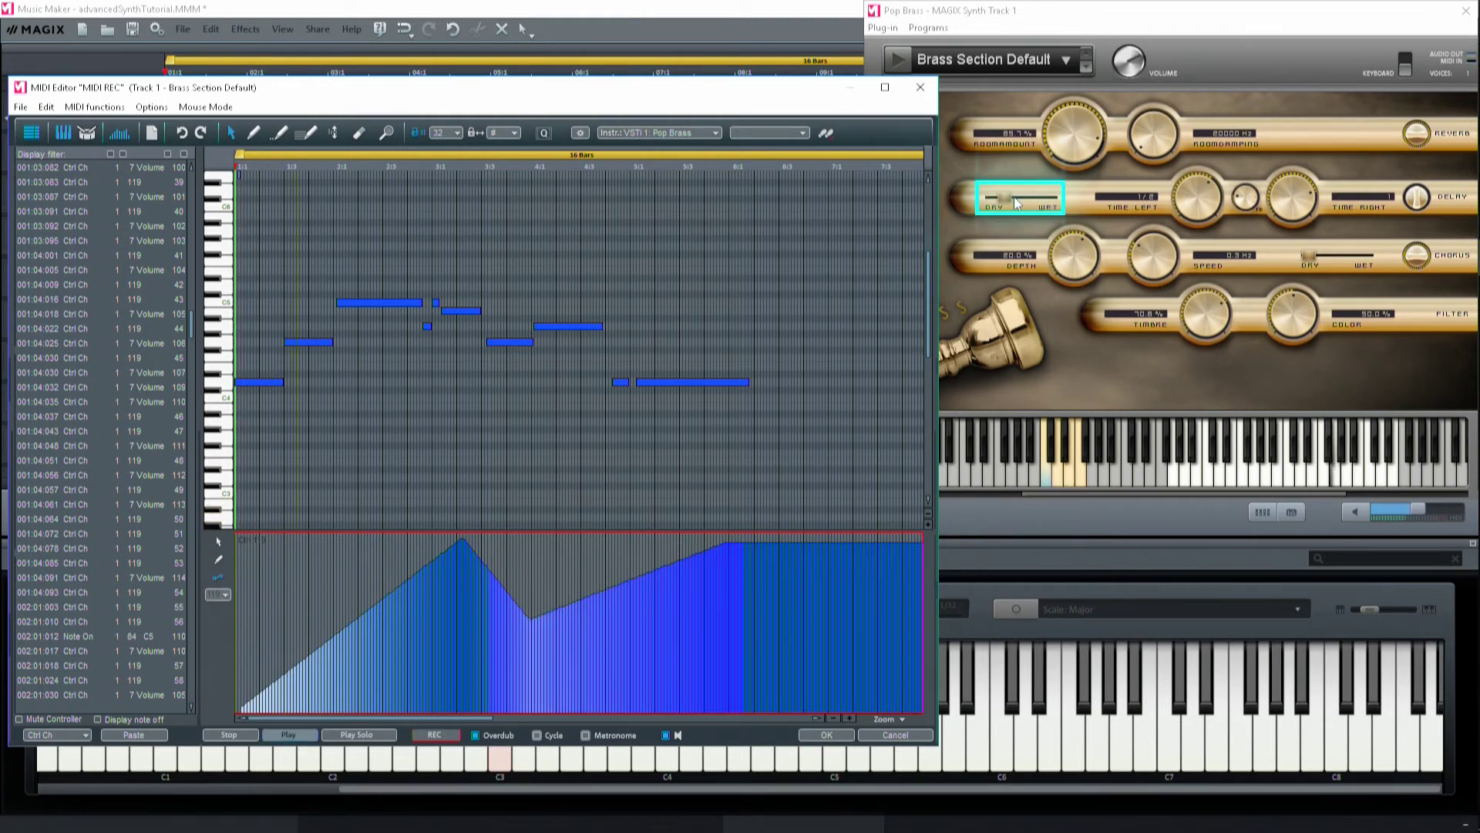
{"action": "mouse_move", "coordinate": [1013, 199]}
{"action": "left_mouse_down"}
{"action": "mouse_move", "coordinate": [1051, 209]}
{"action": "mouse_move", "coordinate": [1034, 219]}
{"action": "left_mouse_up"}
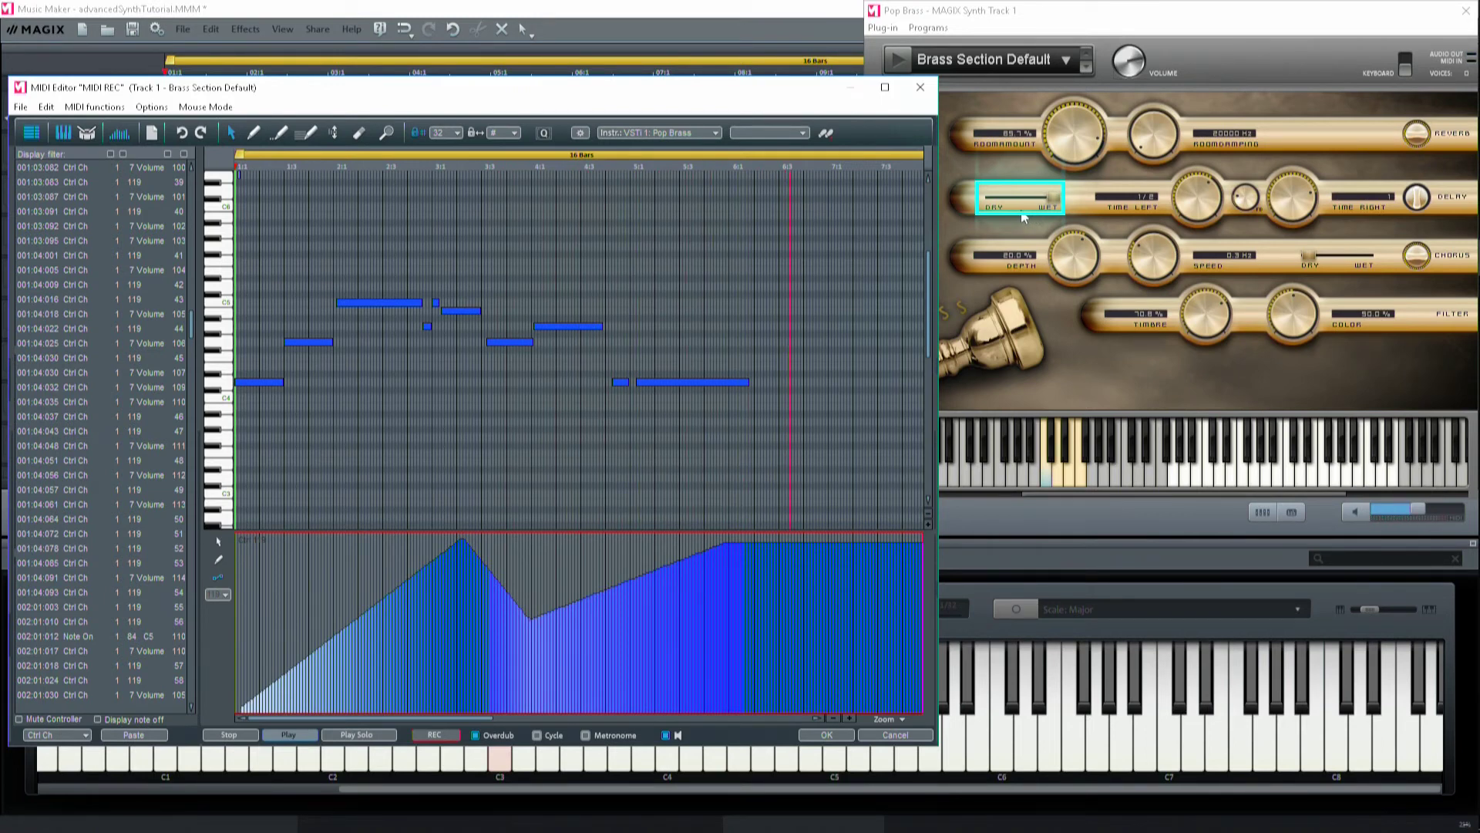
{"action": "key", "text": "space"}
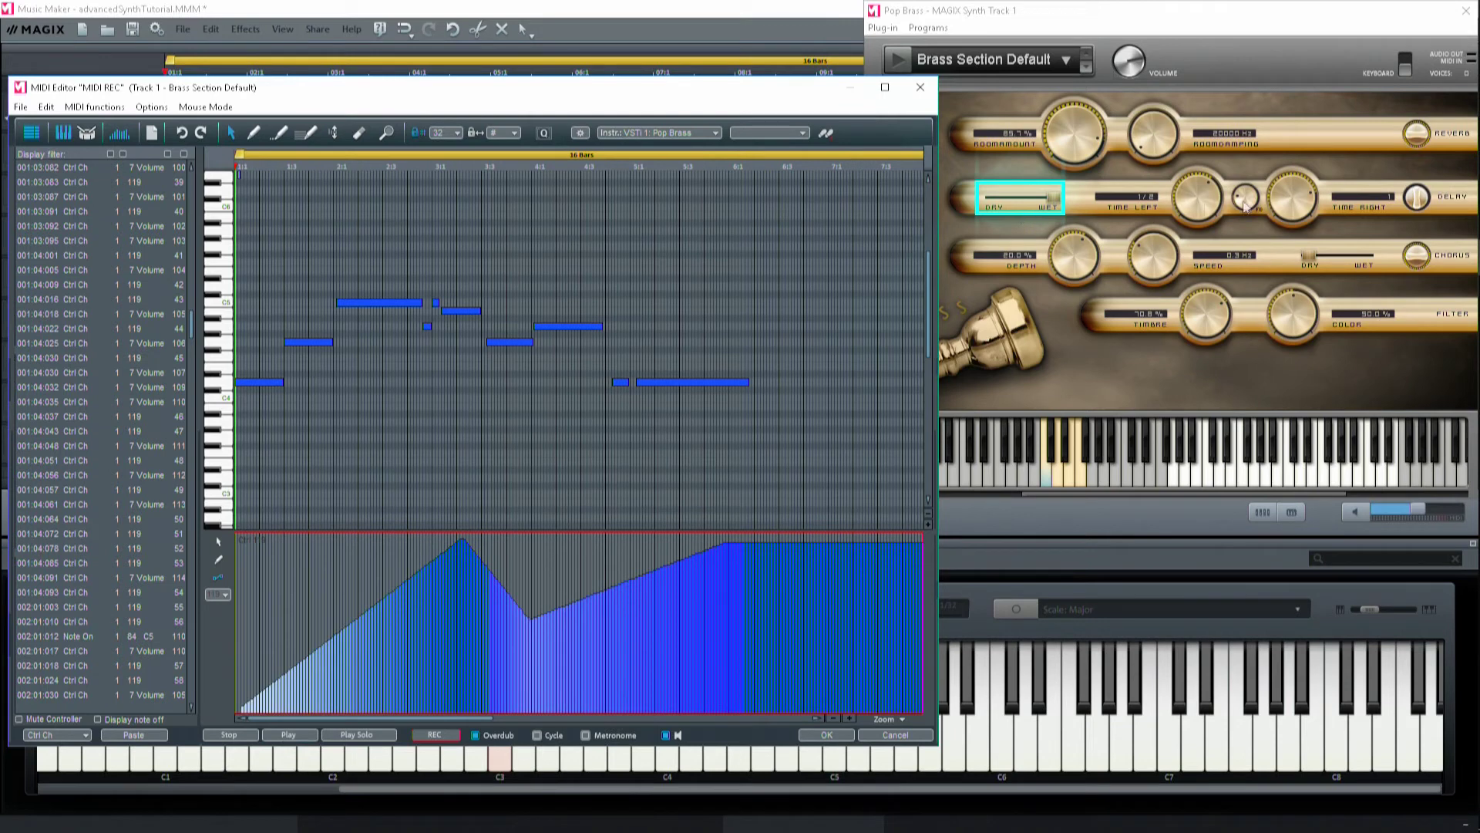
Compare playback of the part with the Delay switch off and on, leaving the delay switched on
{"action": "left_click", "coordinate": [1421, 199]}
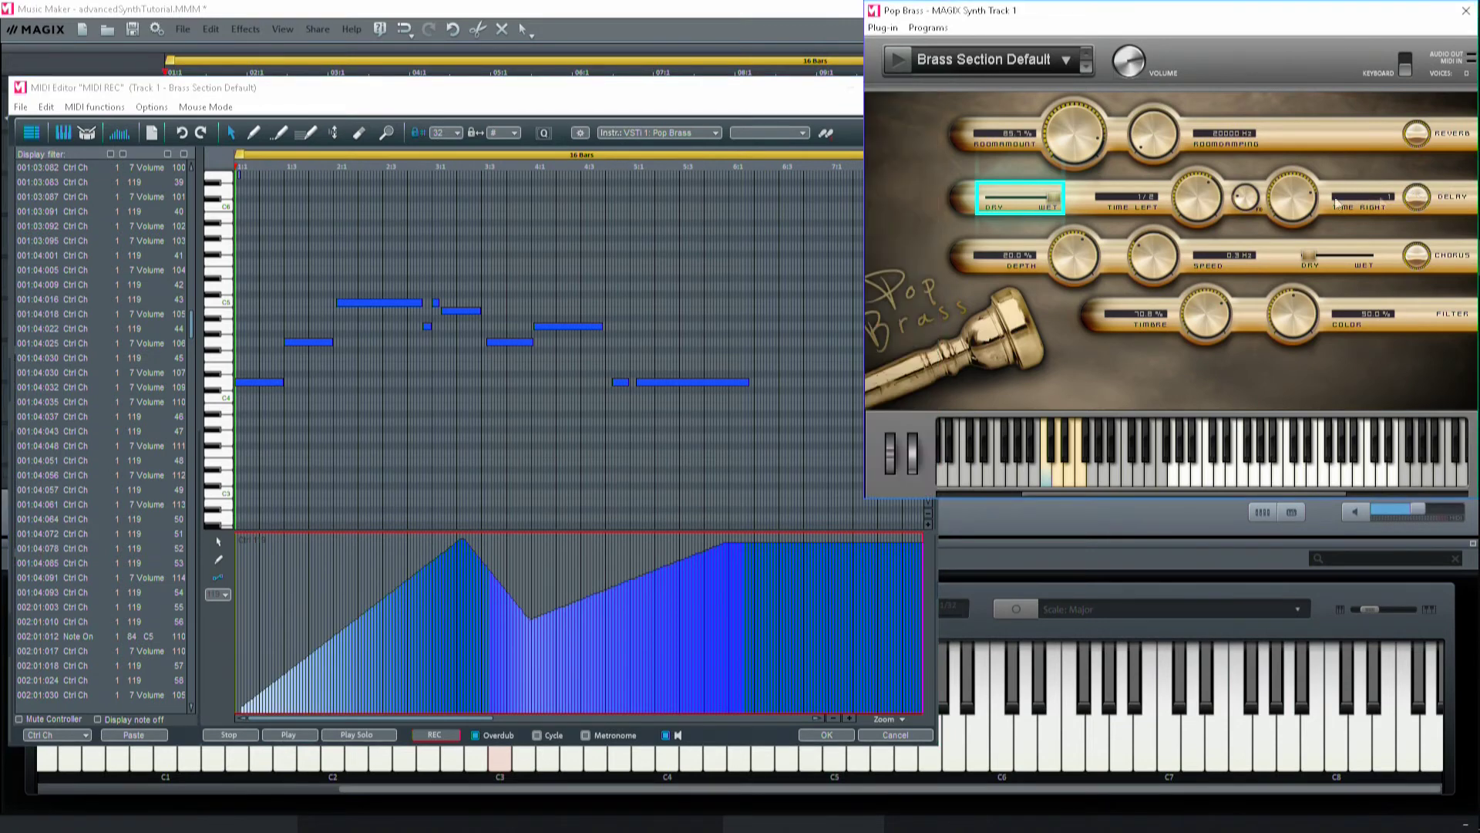
{"action": "key", "text": "space"}
{"action": "left_click_drag", "start_coordinate": [1003, 219], "coordinate": [1018, 215]}
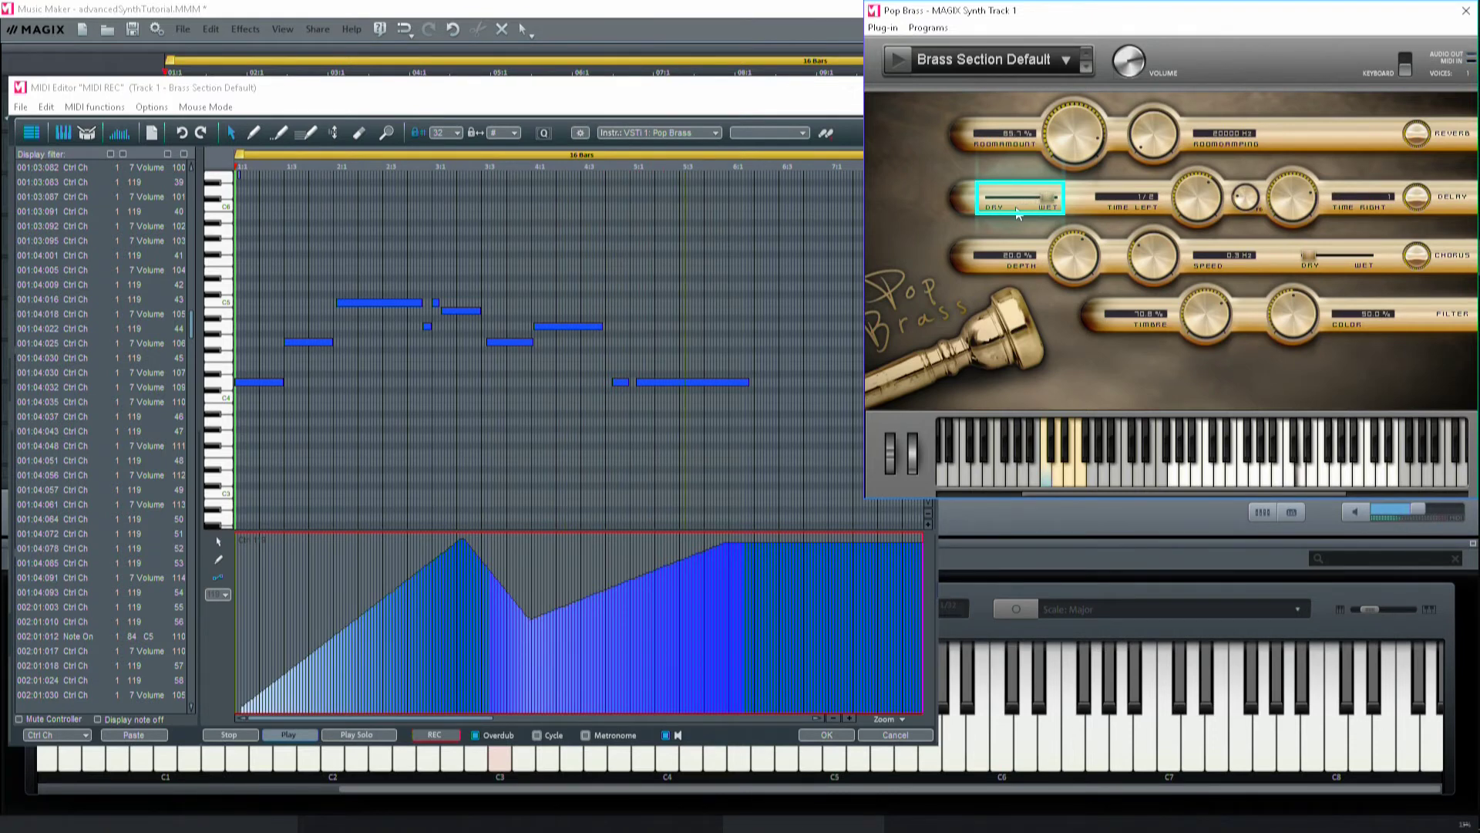
{"action": "key", "text": "space"}
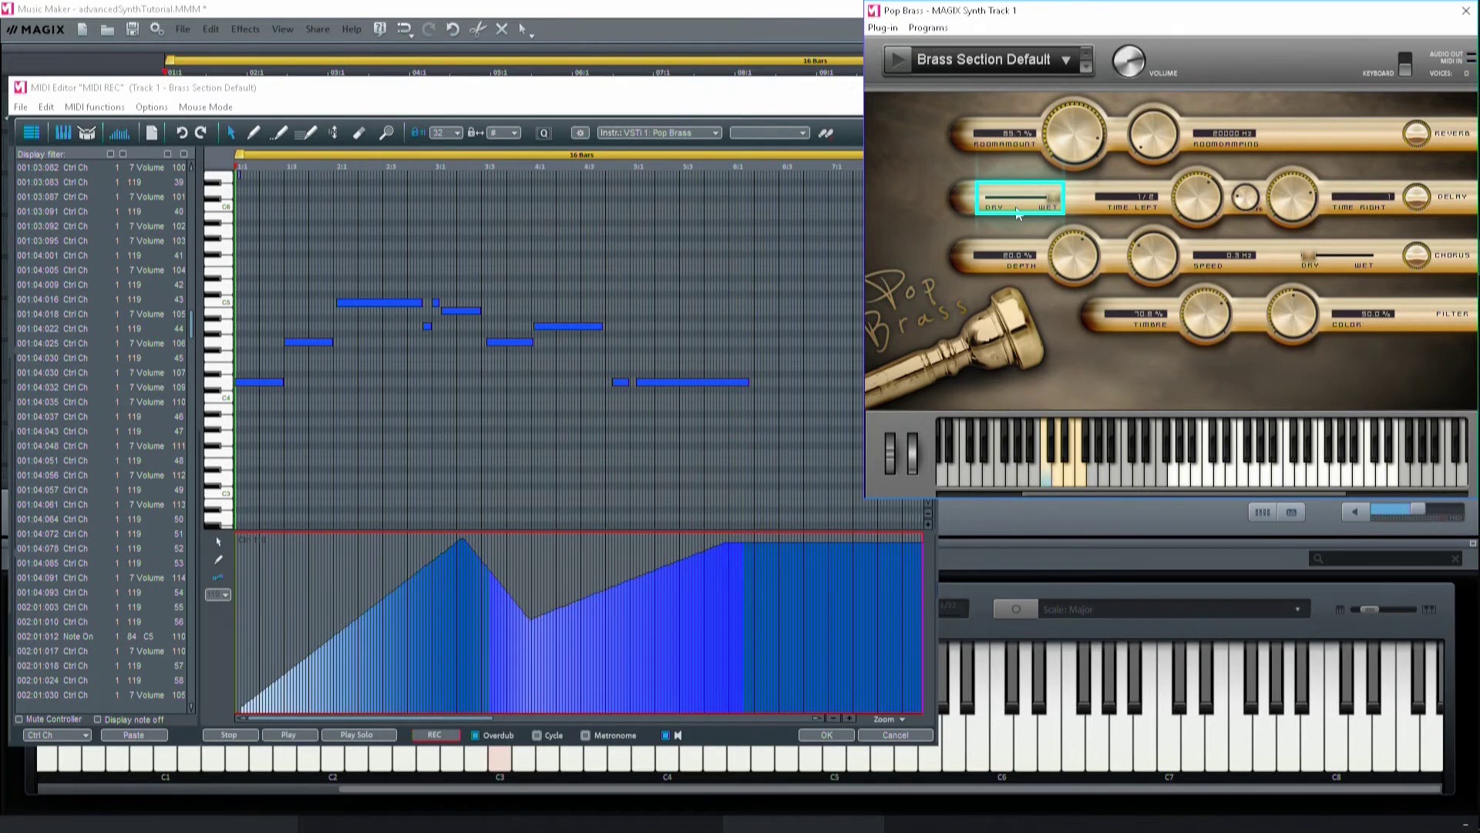
{"action": "key", "text": "space"}
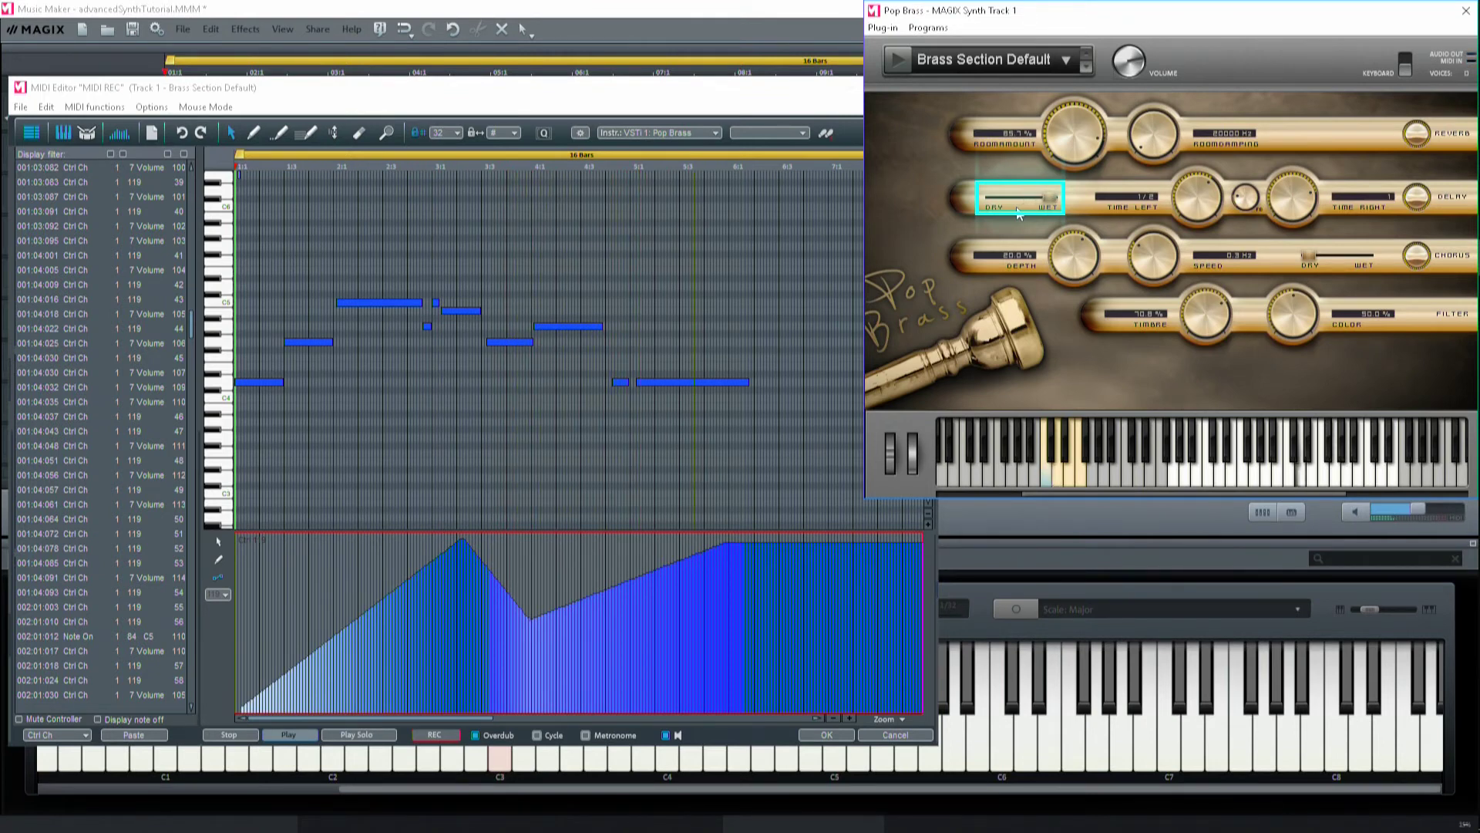
{"action": "key", "text": "space"}
{"action": "left_click", "coordinate": [1416, 199]}
{"action": "key", "text": "space"}
{"action": "key", "text": "space"}
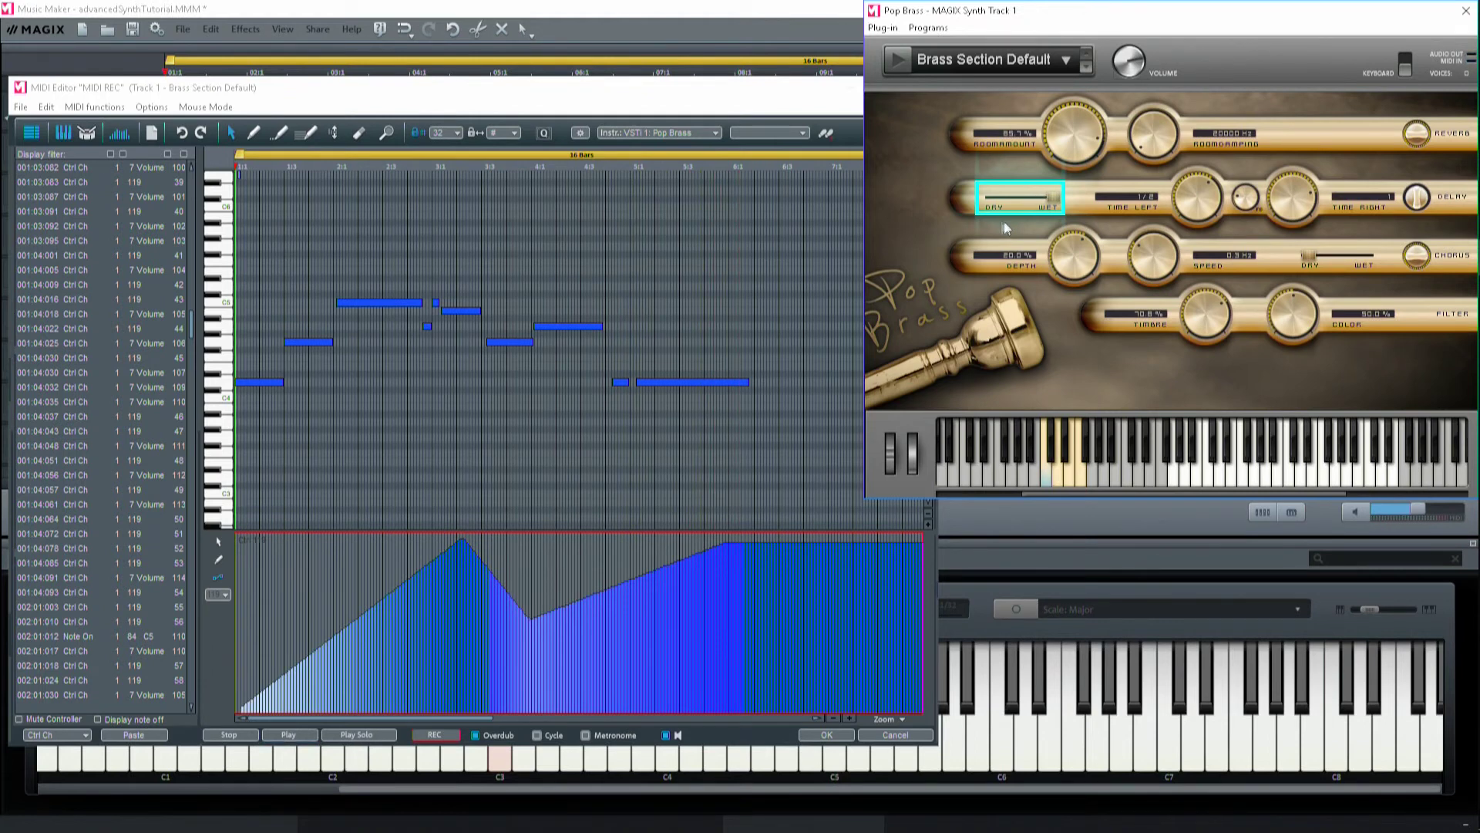
Check the Delay switch's MIDI controller assignment and show 49 LSB Slider2 in the controller lane
{"action": "right_click", "coordinate": [1415, 199]}
{"action": "mouse_move", "coordinate": [1397, 218]}
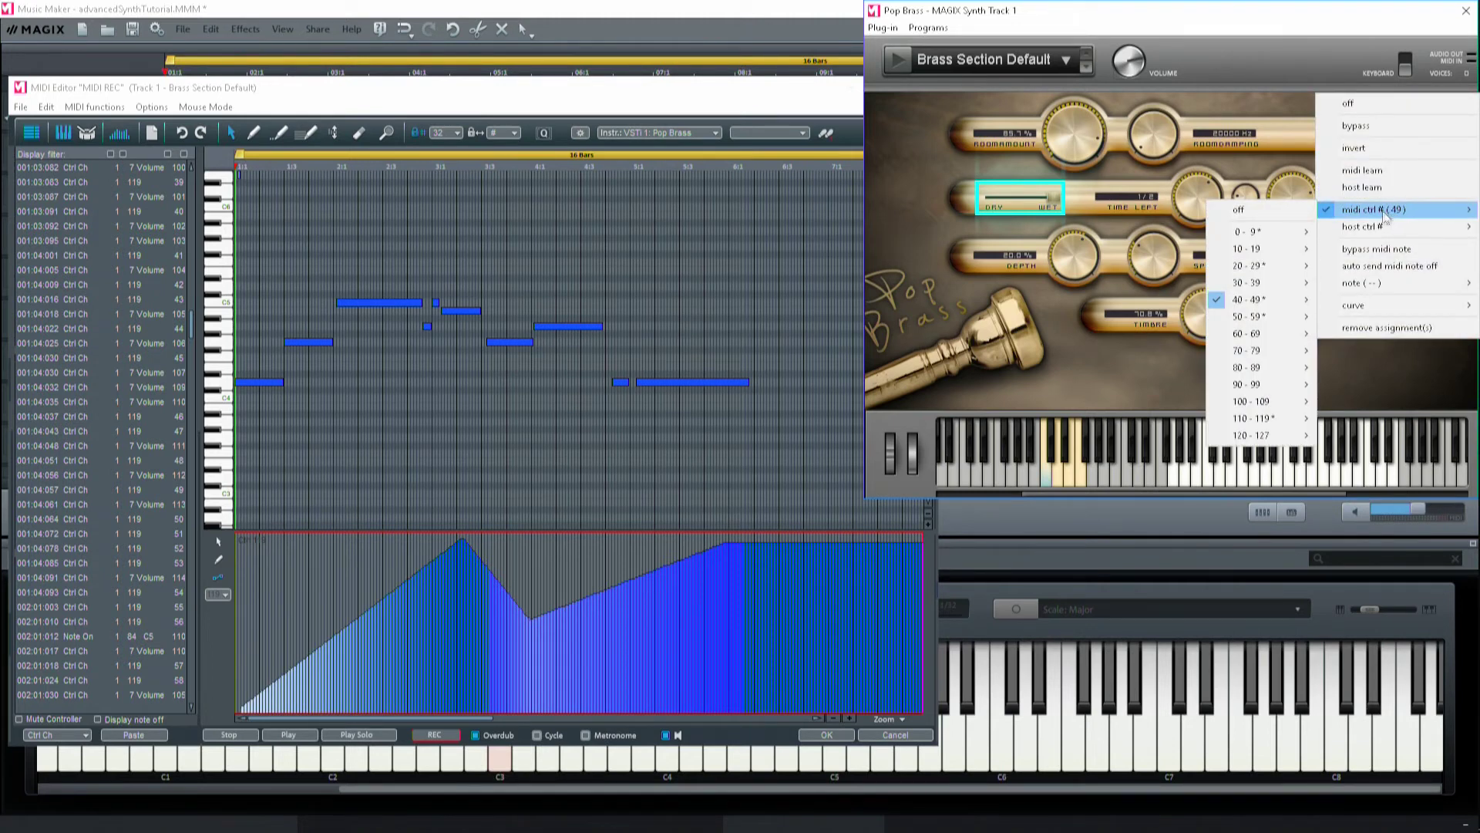
{"action": "left_click", "coordinate": [1025, 45]}
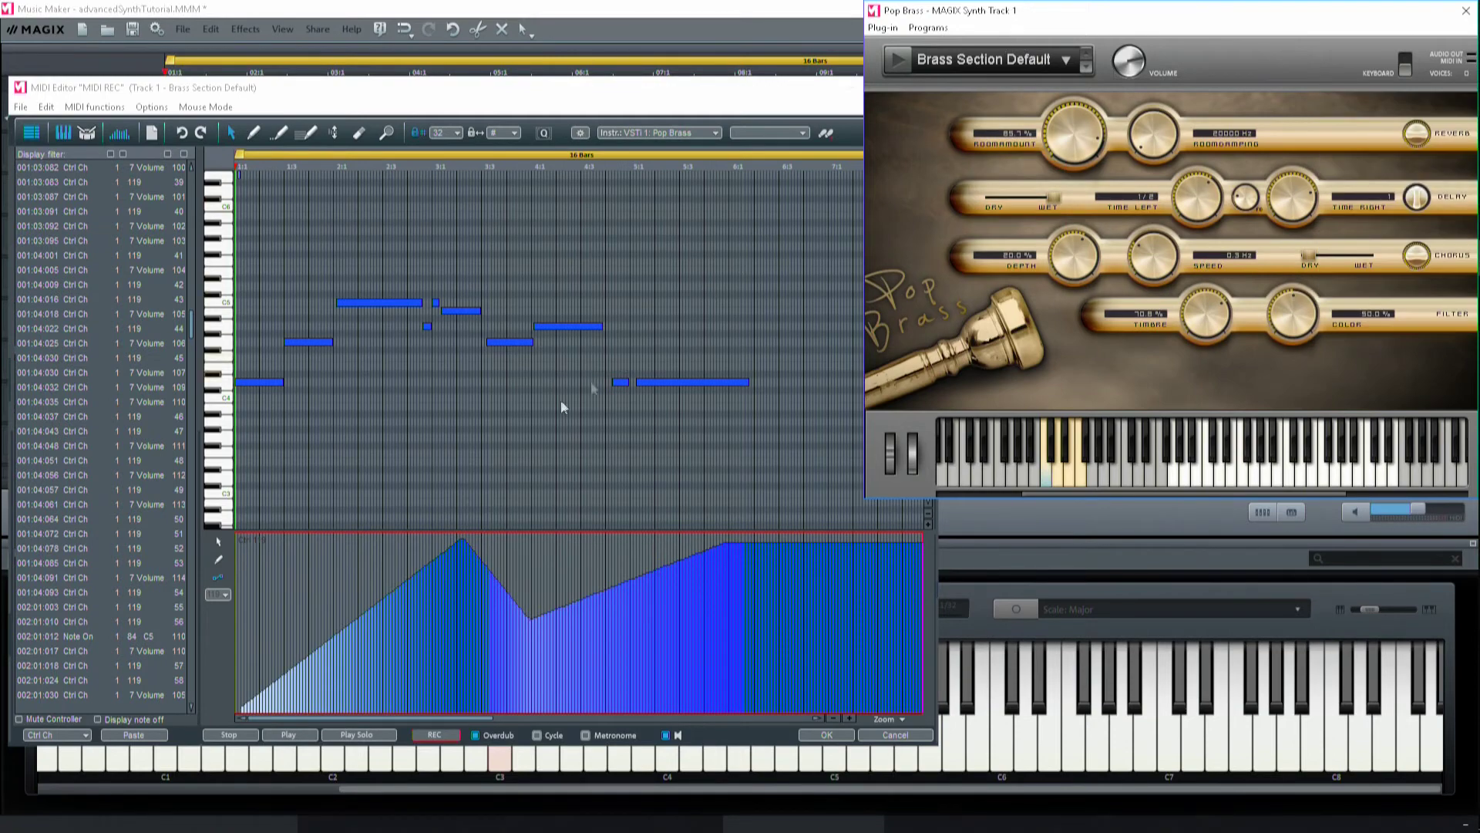
{"action": "left_click", "coordinate": [223, 599]}
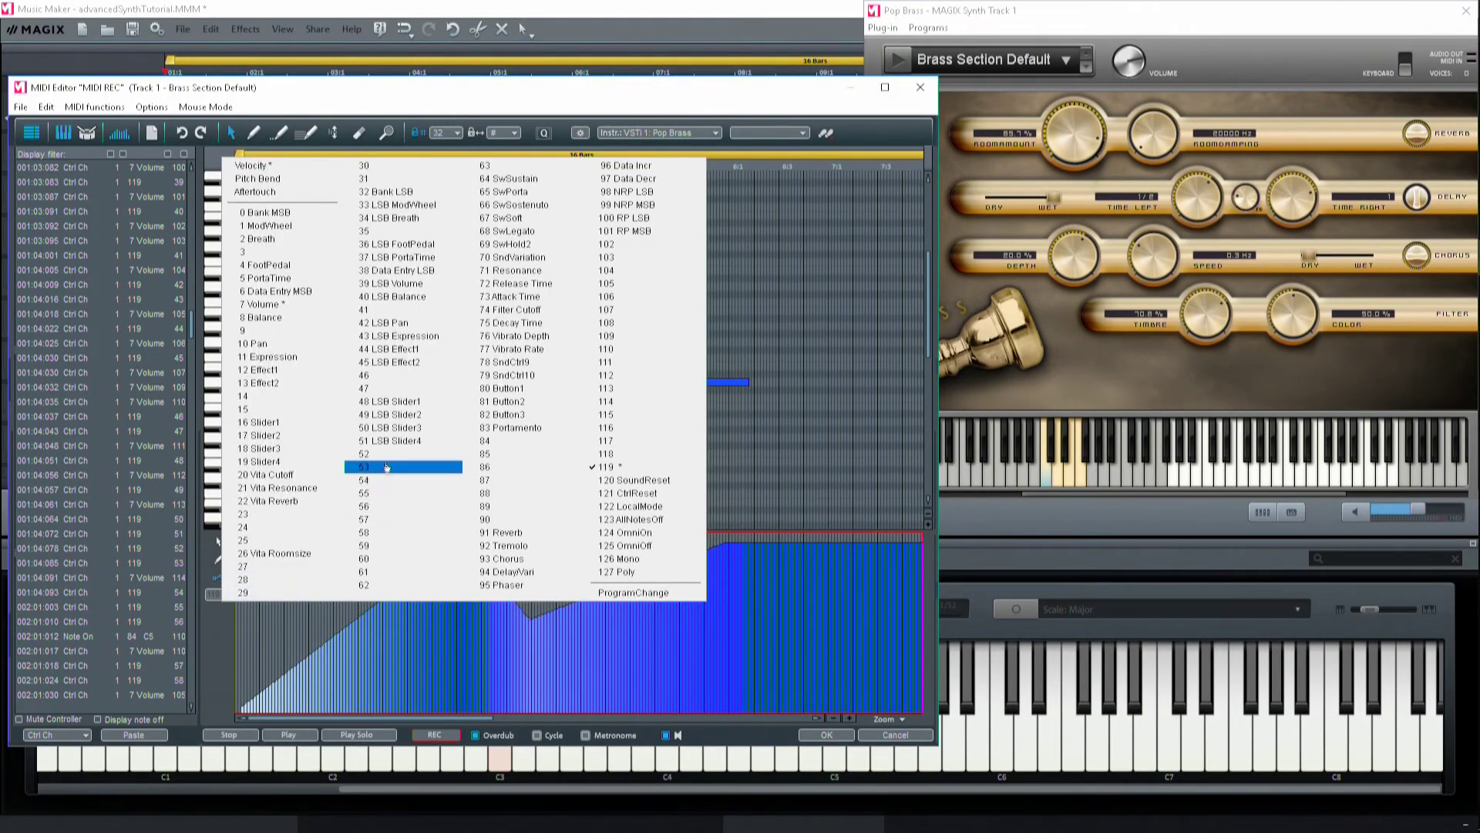
{"action": "left_click", "coordinate": [387, 415]}
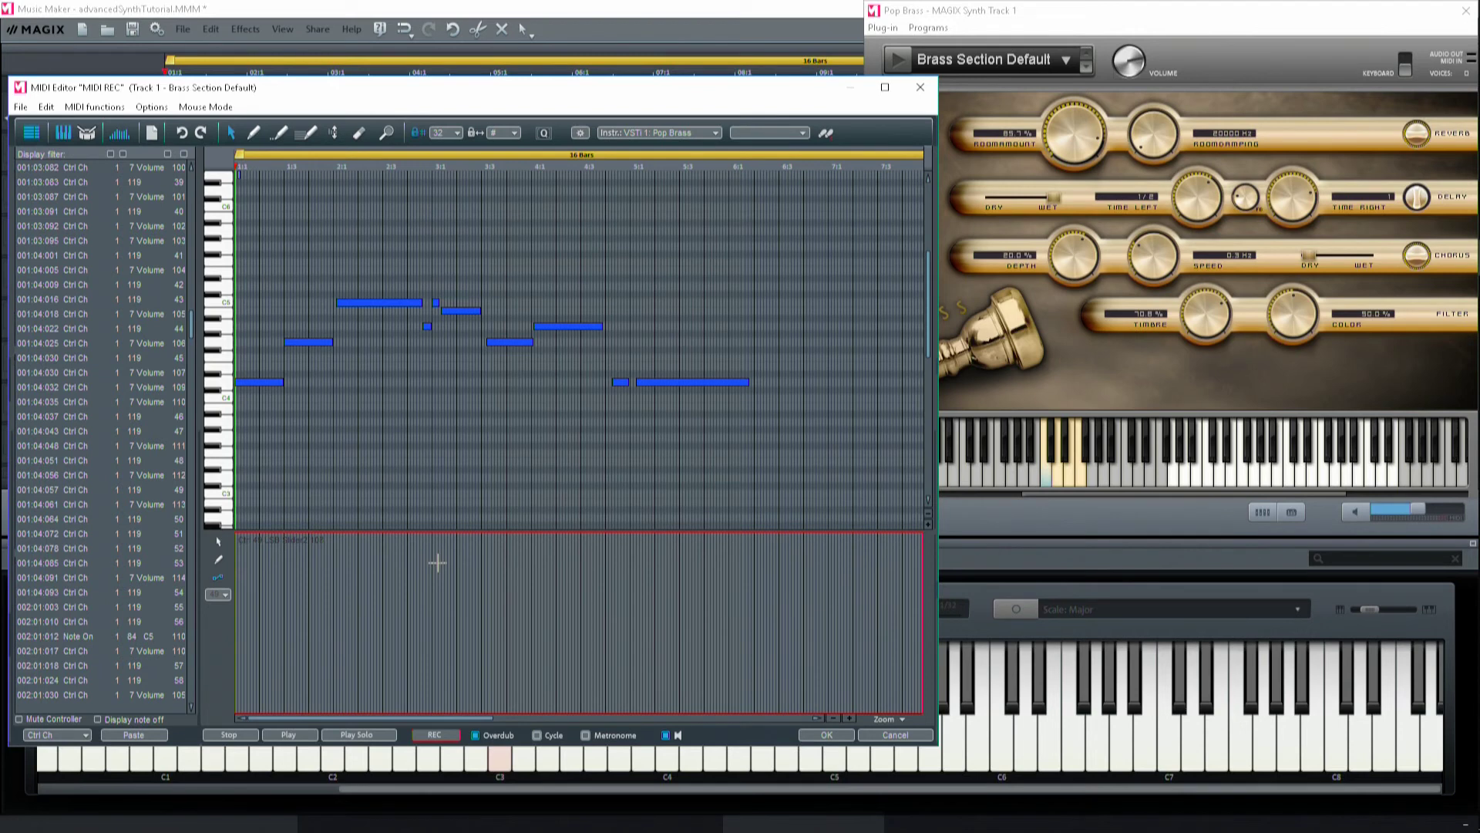
Bring the Pop Brass wheels into view and show Pitch Bend in the MIDI Editor's controller lane
{"action": "left_click", "coordinate": [1061, 21]}
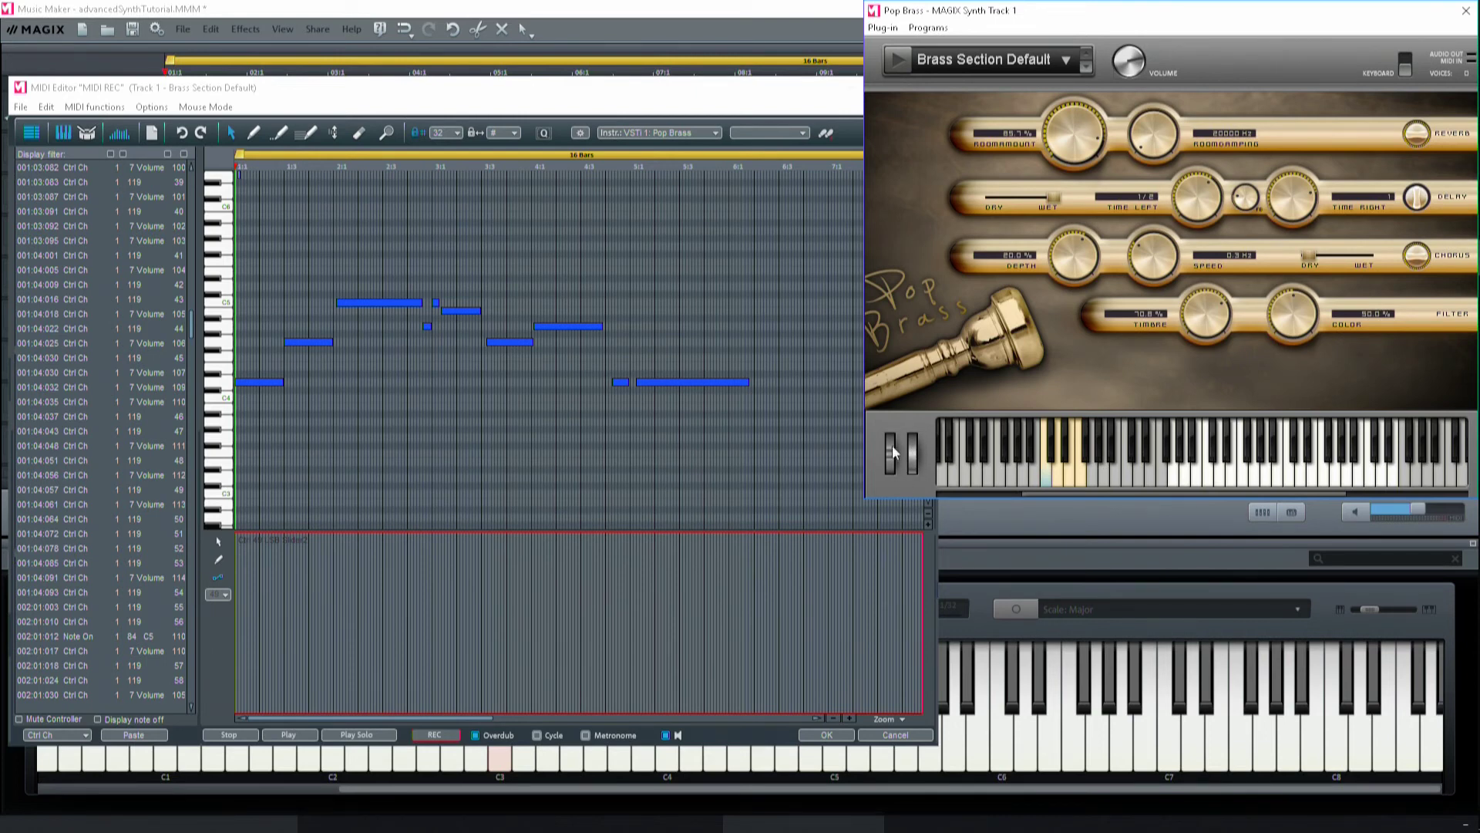
{"action": "left_click", "coordinate": [229, 596]}
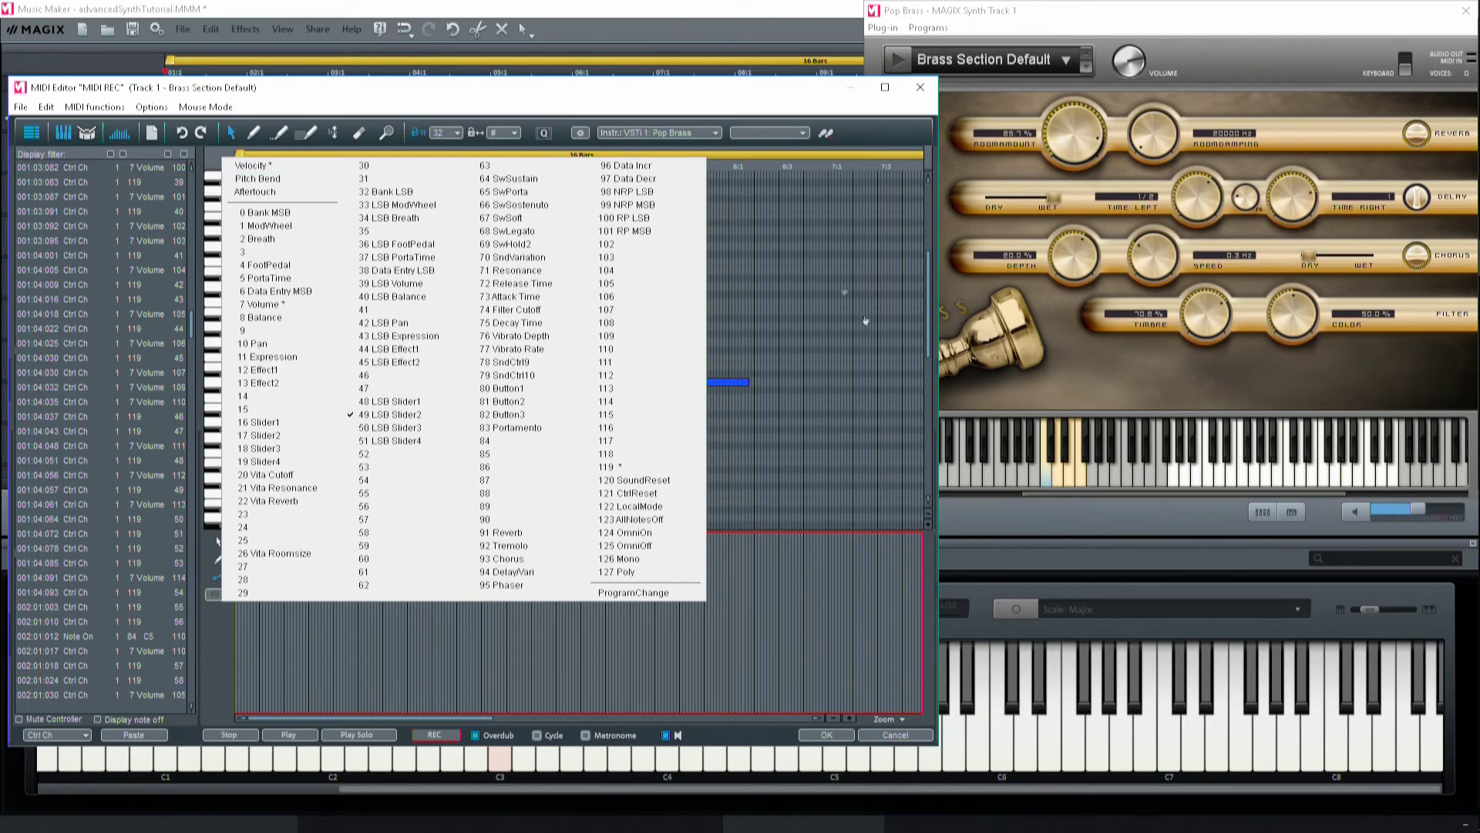
{"action": "left_click", "coordinate": [280, 179]}
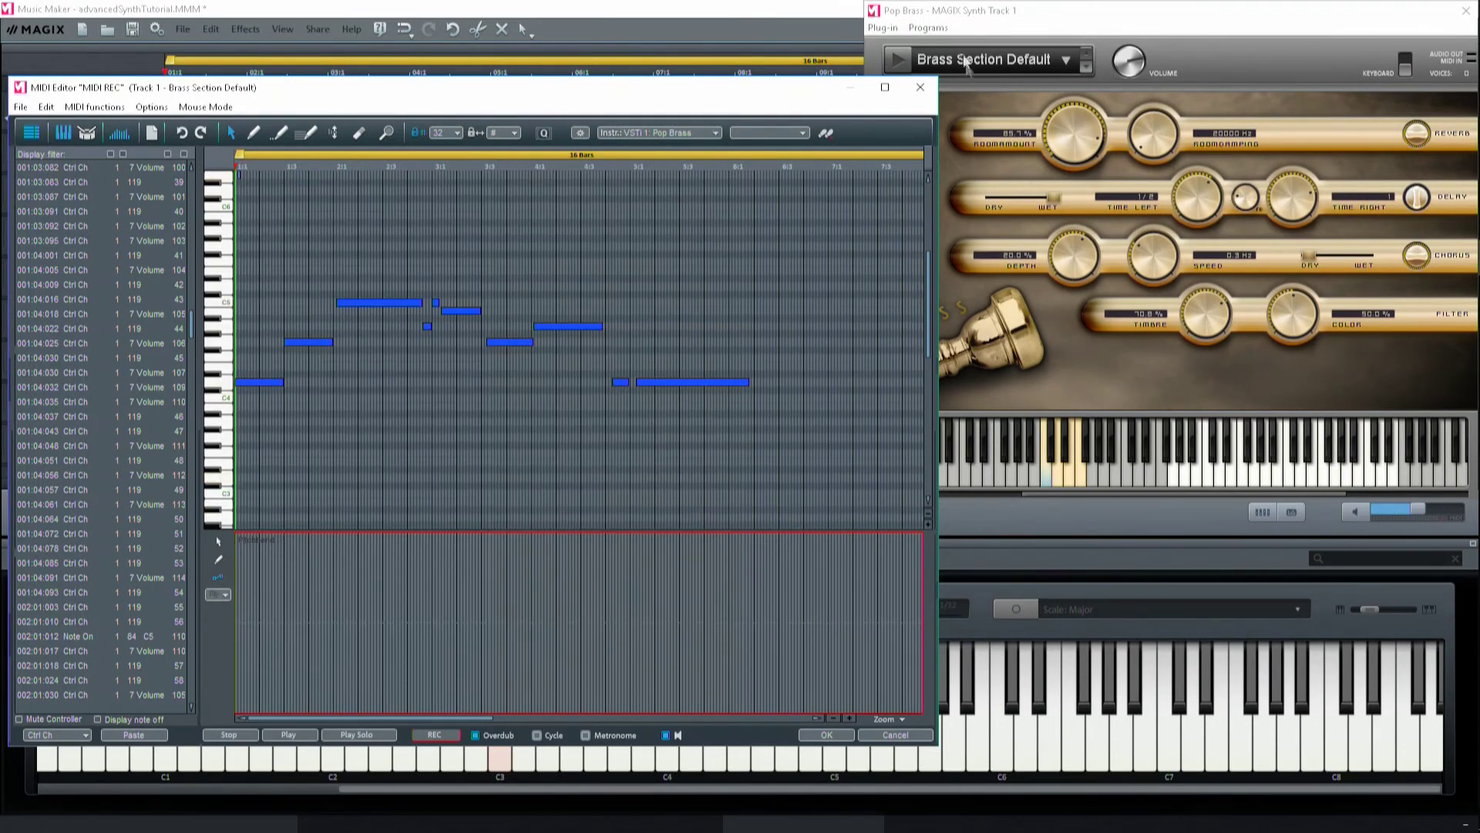
Look over the controller list, try the modulation wheel on Pop Brass and play the part
{"action": "left_click", "coordinate": [1024, 13]}
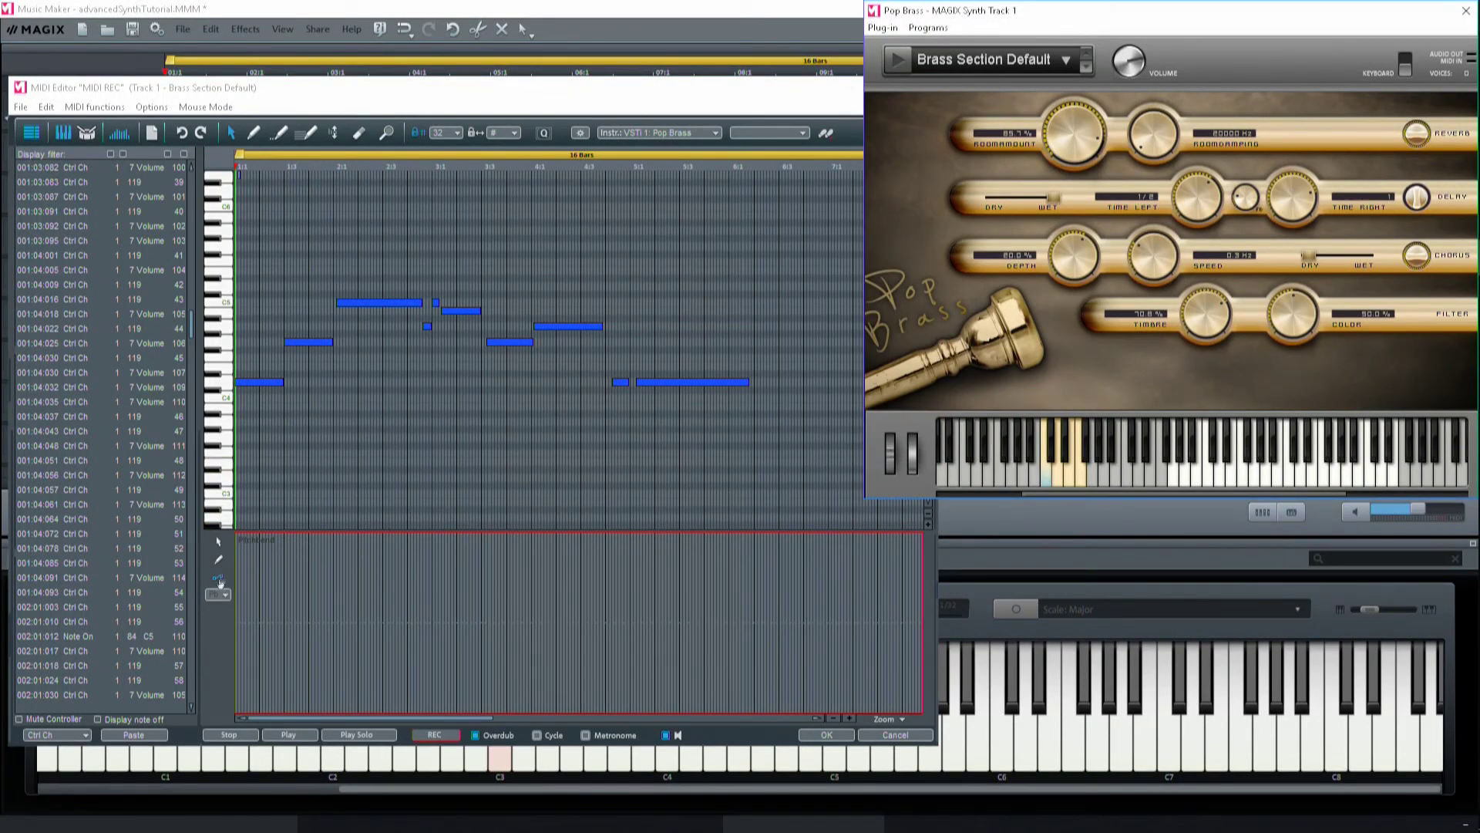
{"action": "left_click", "coordinate": [227, 598]}
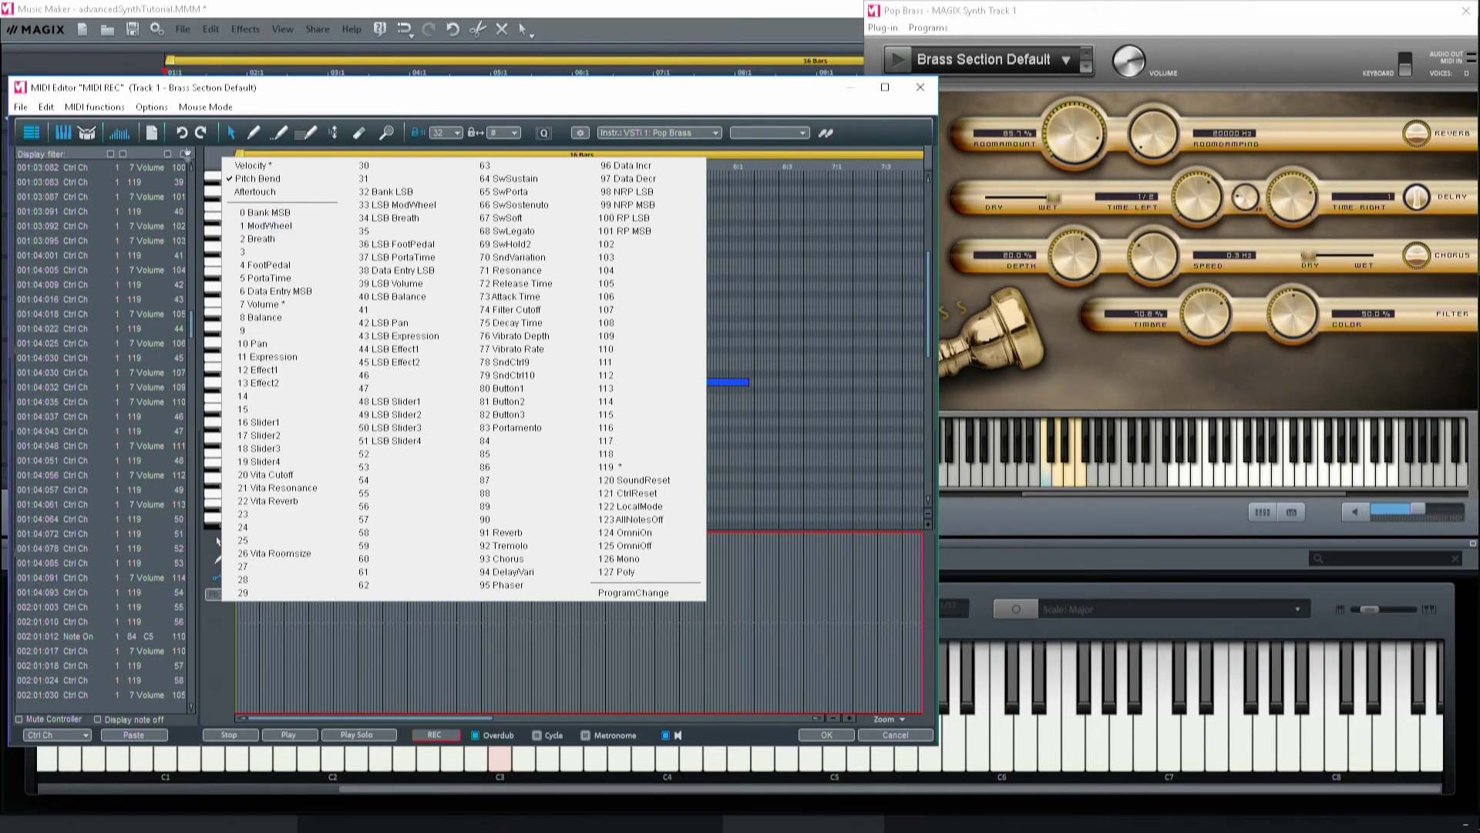
{"action": "left_click", "coordinate": [1064, 11]}
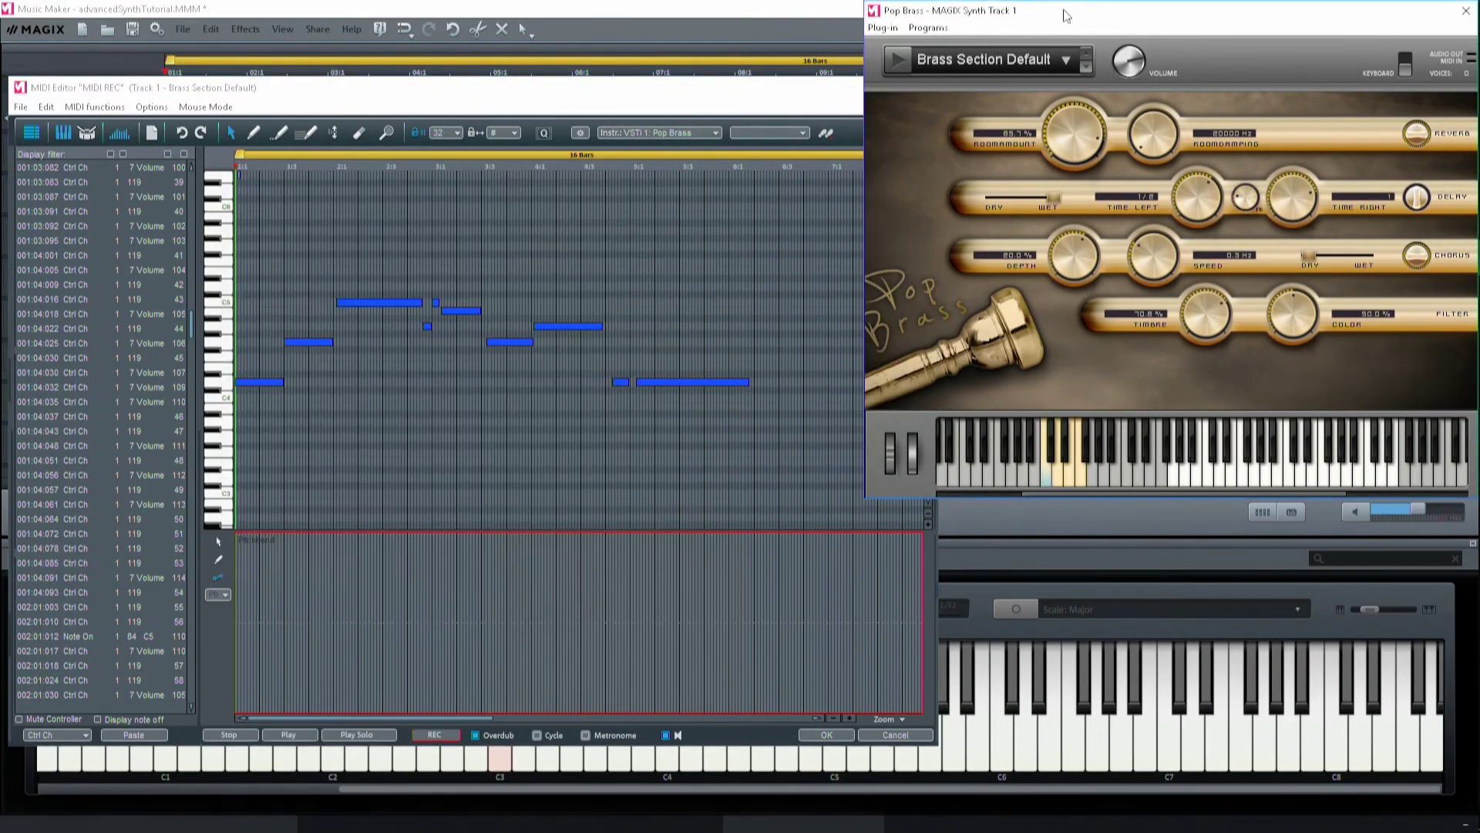
{"action": "left_click_drag", "start_coordinate": [916, 472], "coordinate": [918, 466]}
{"action": "key", "text": "space"}
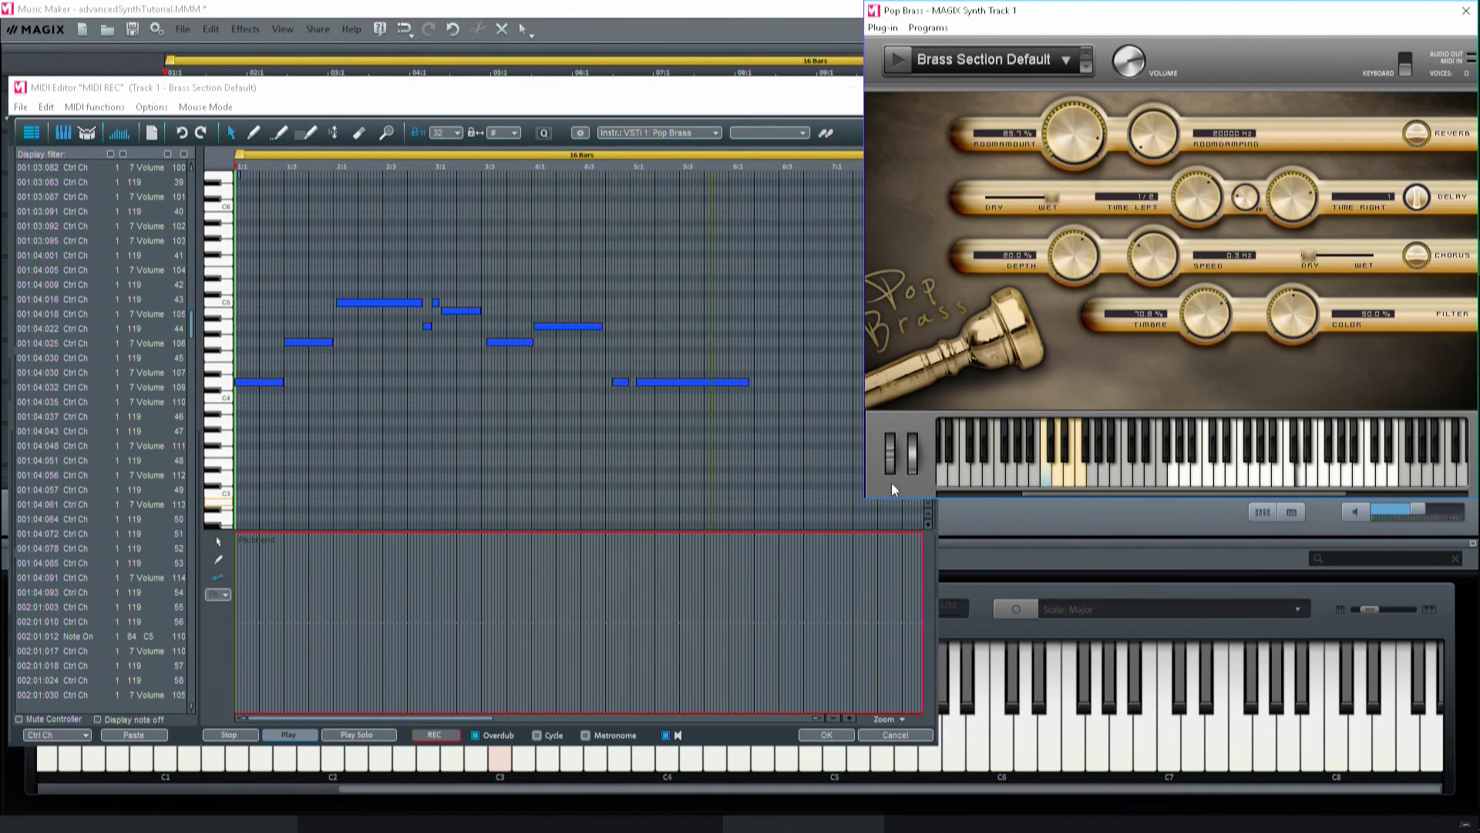
{"action": "key", "text": "space"}
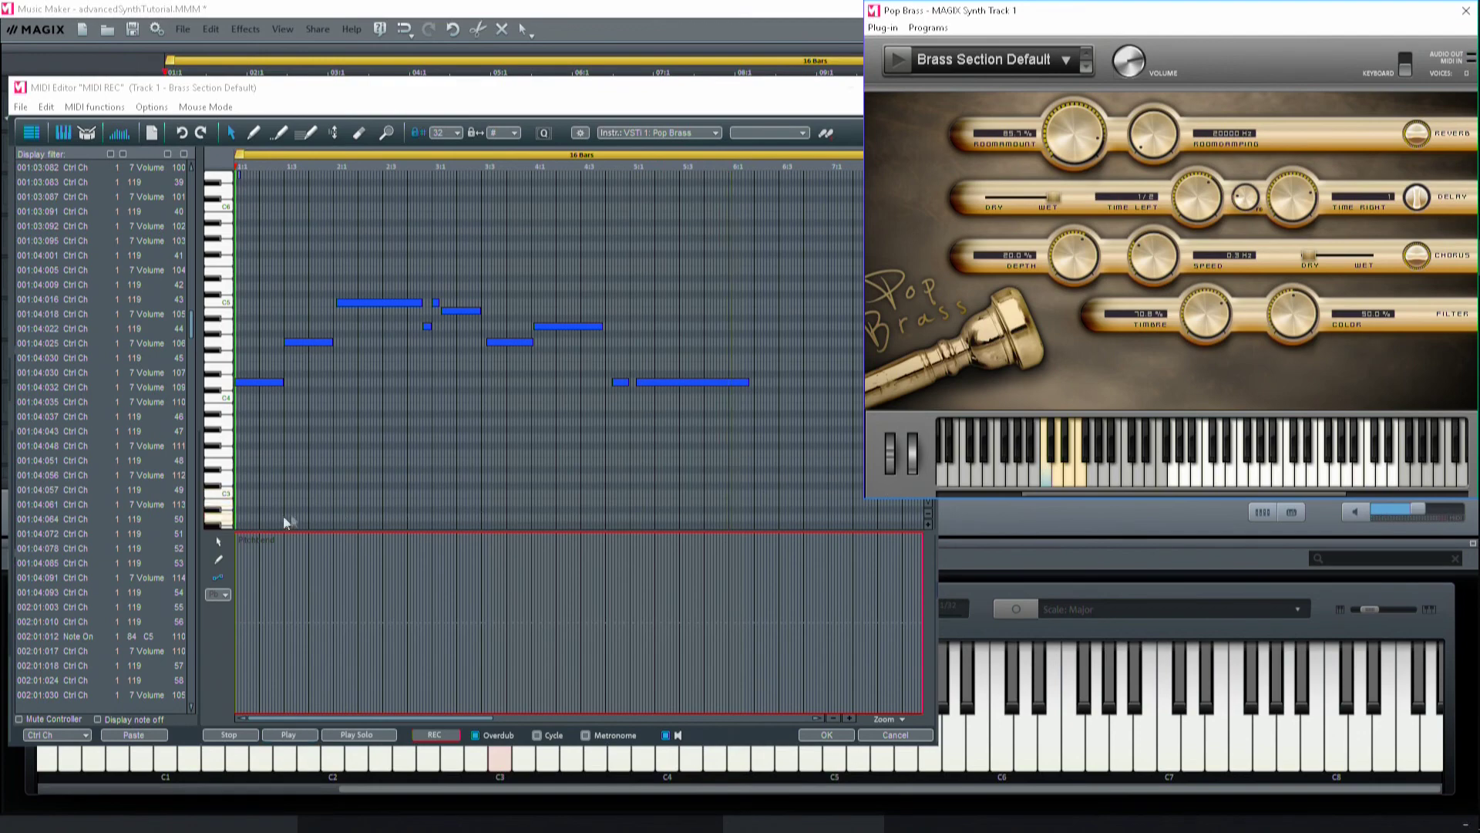
Select Pitch Bend for the controller lane and draw a freehand curve that rises above centre, dips below it and rises again
{"action": "left_click", "coordinate": [224, 597]}
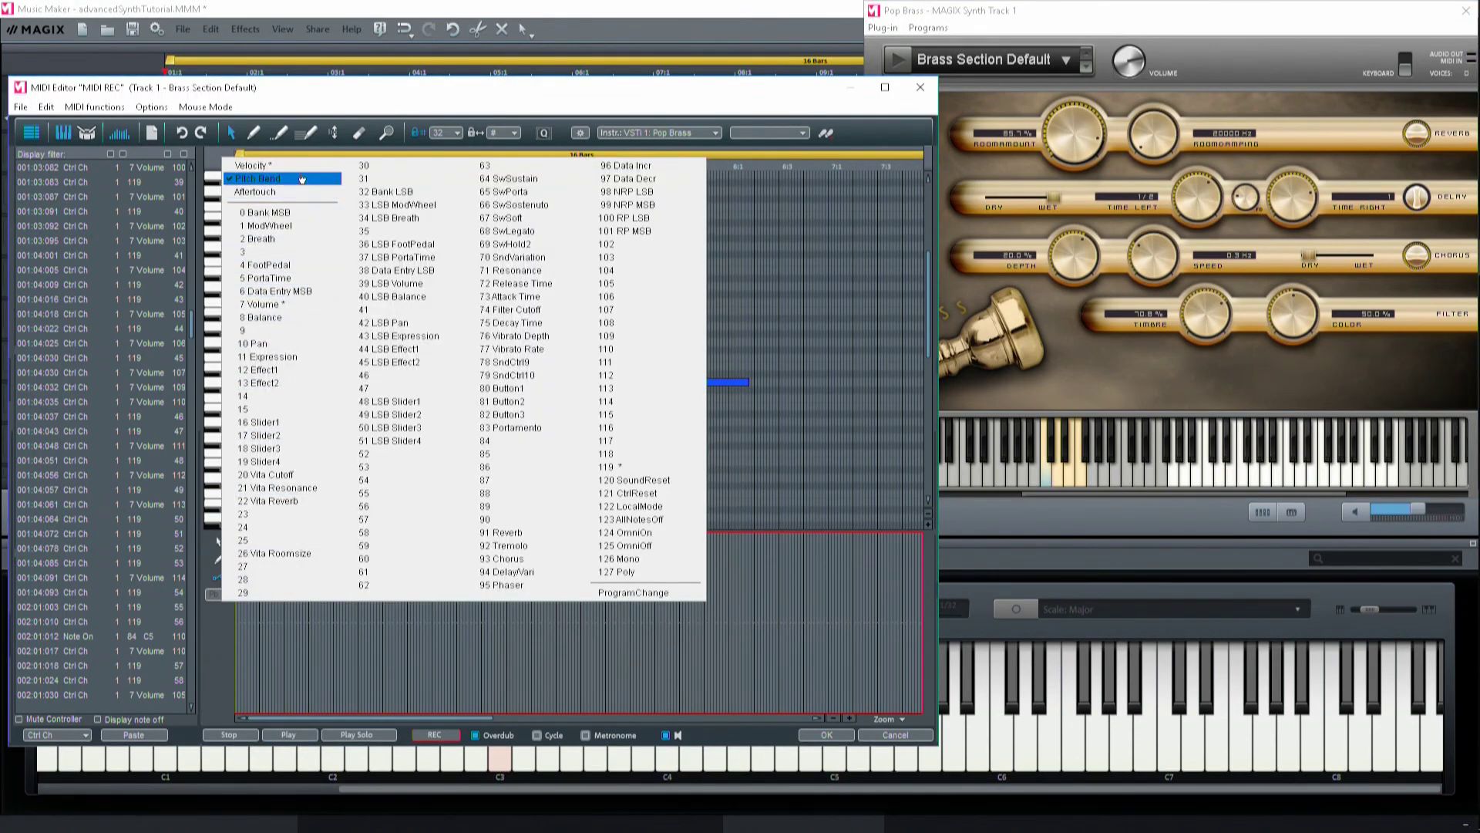
{"action": "left_click", "coordinate": [302, 179]}
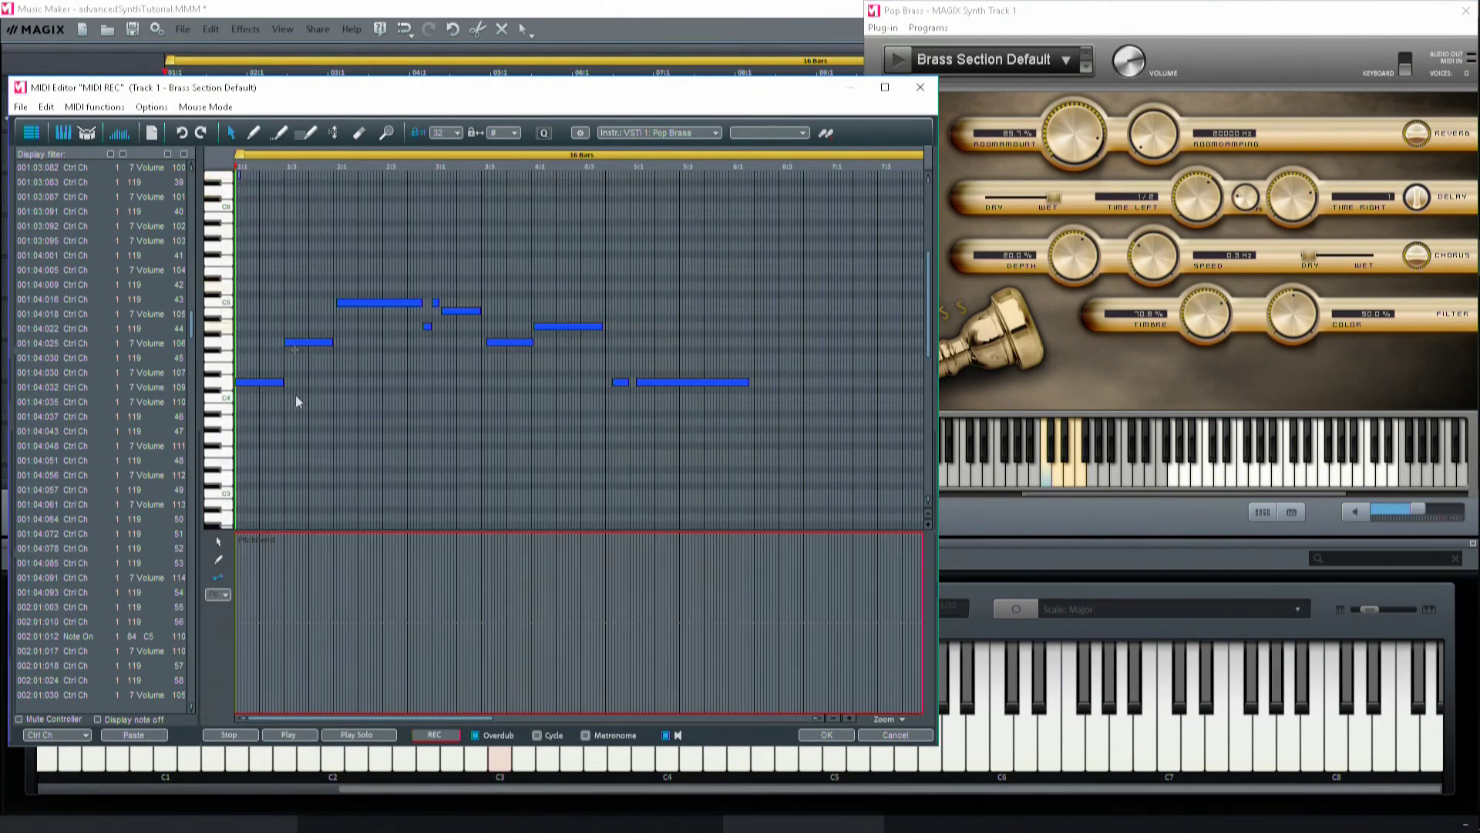
{"action": "left_click", "coordinate": [220, 563]}
{"action": "mouse_move", "coordinate": [244, 623]}
{"action": "left_mouse_down"}
{"action": "mouse_move", "coordinate": [275, 566]}
{"action": "mouse_move", "coordinate": [313, 571]}
{"action": "mouse_move", "coordinate": [371, 641]}
{"action": "mouse_move", "coordinate": [482, 653]}
{"action": "mouse_move", "coordinate": [709, 577]}
{"action": "left_mouse_up"}
Play the part while watching the pitch wheel on Pop Brass, and undo the pitch bend curve
{"action": "key", "text": "space"}
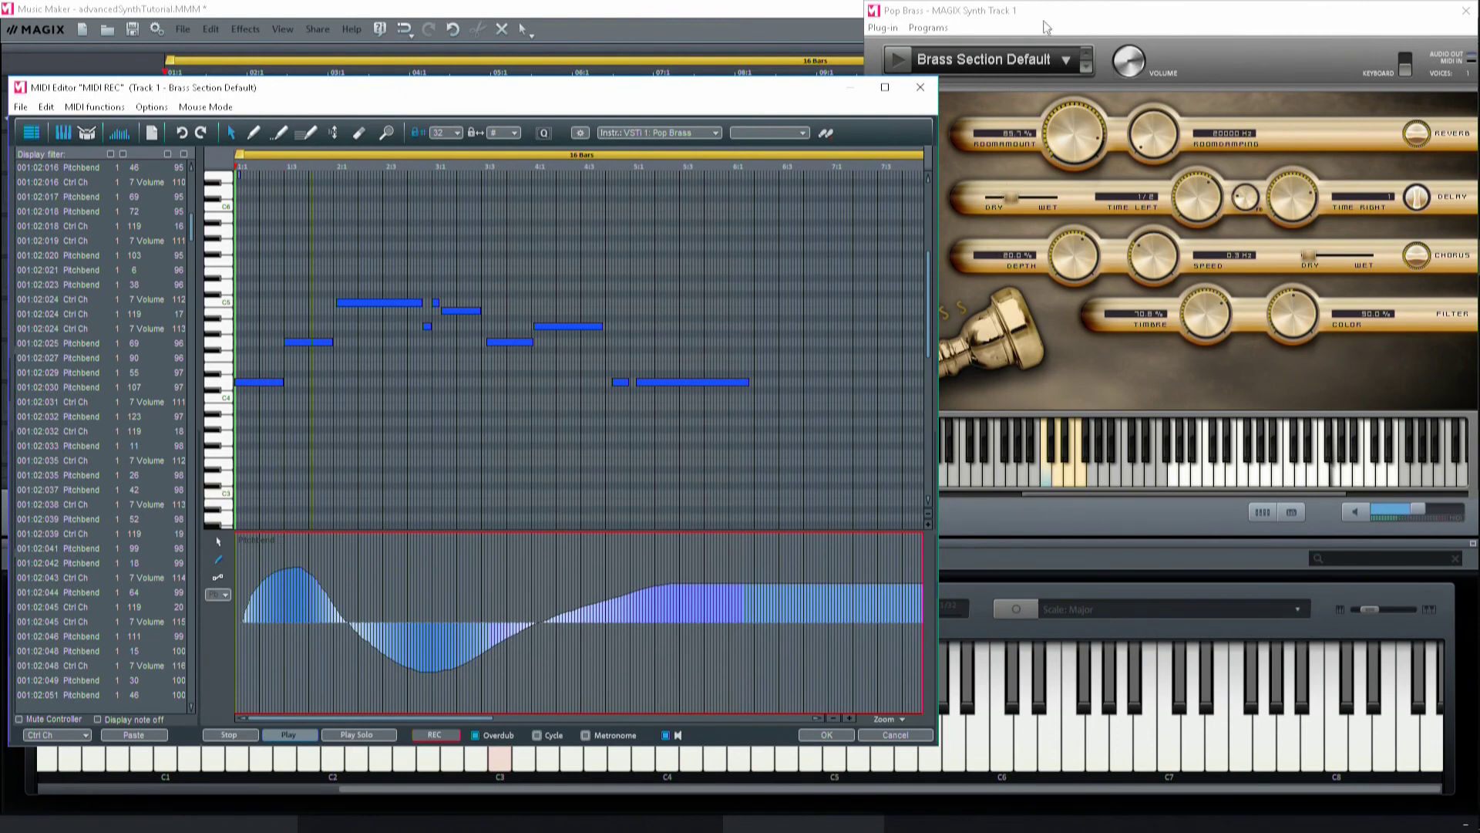
{"action": "left_click", "coordinate": [1046, 28]}
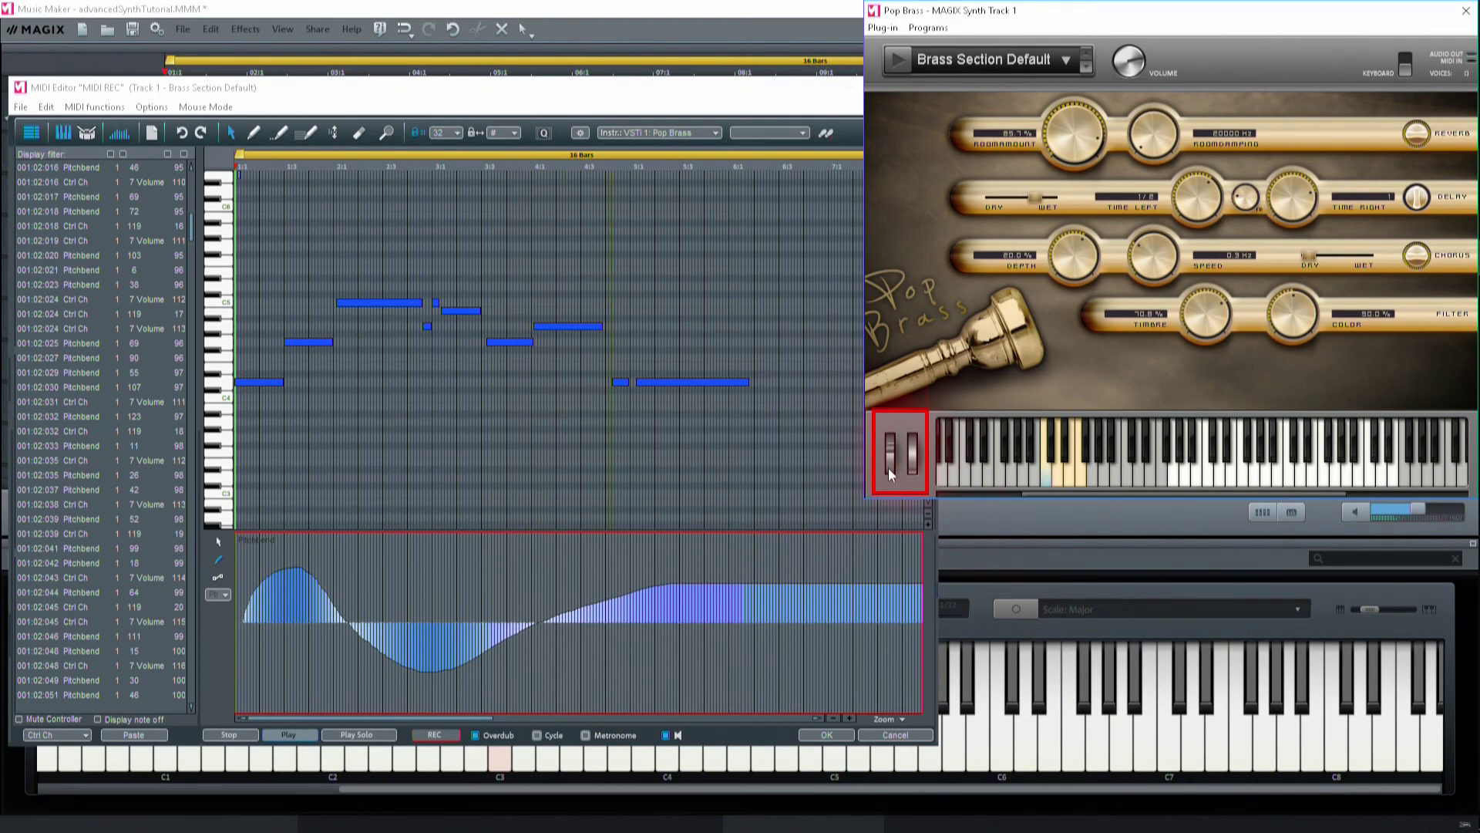
{"action": "key", "text": "space"}
{"action": "left_click", "coordinate": [182, 153]}
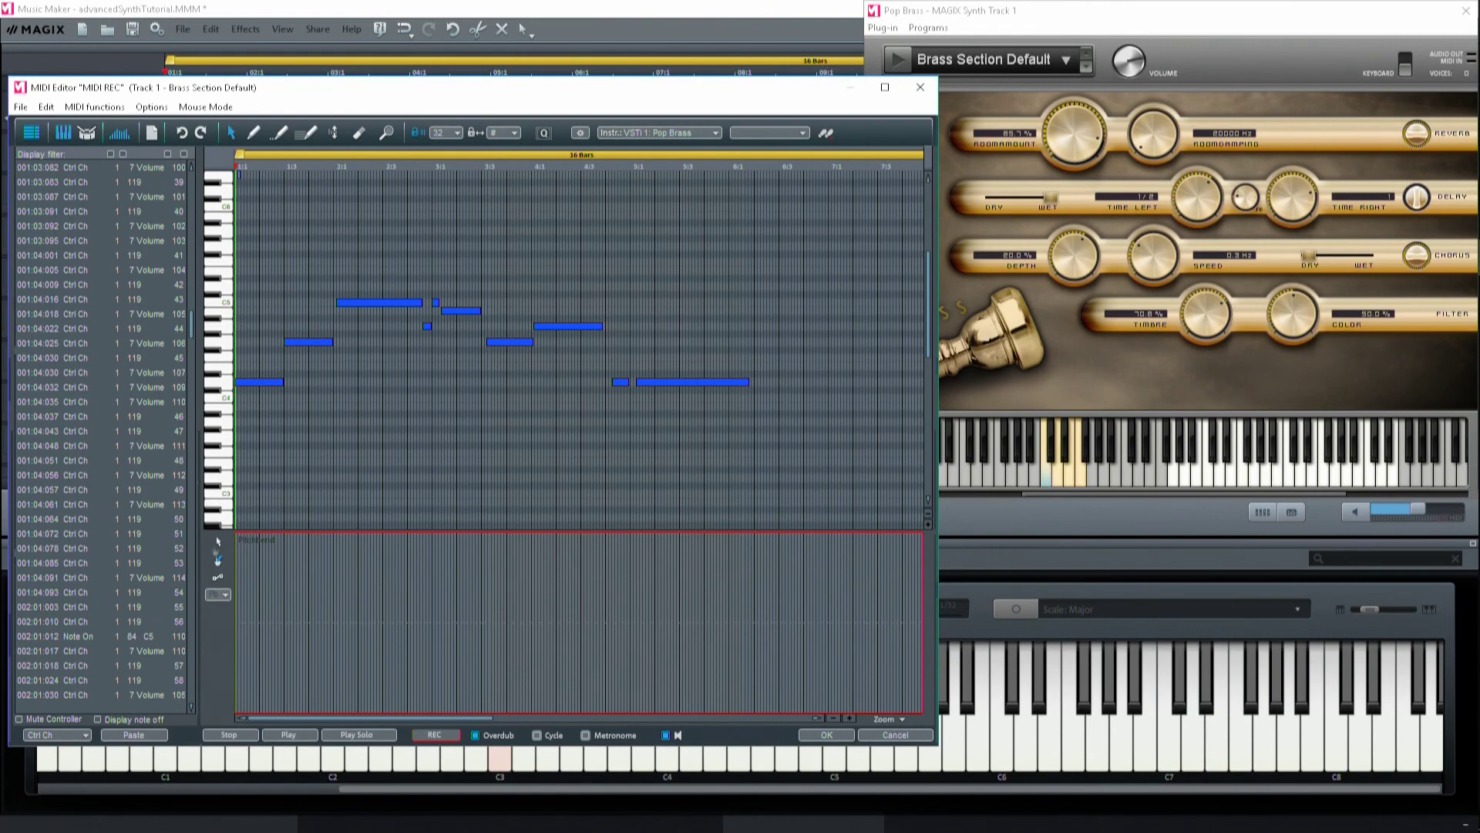
Show 1 ModWheel in the controller lane and draw a freehand curve that rises steeply, holds near maximum and falls to zero
{"action": "scroll", "coordinate": [224, 596], "scroll_direction": "down", "scroll_amount": 1}
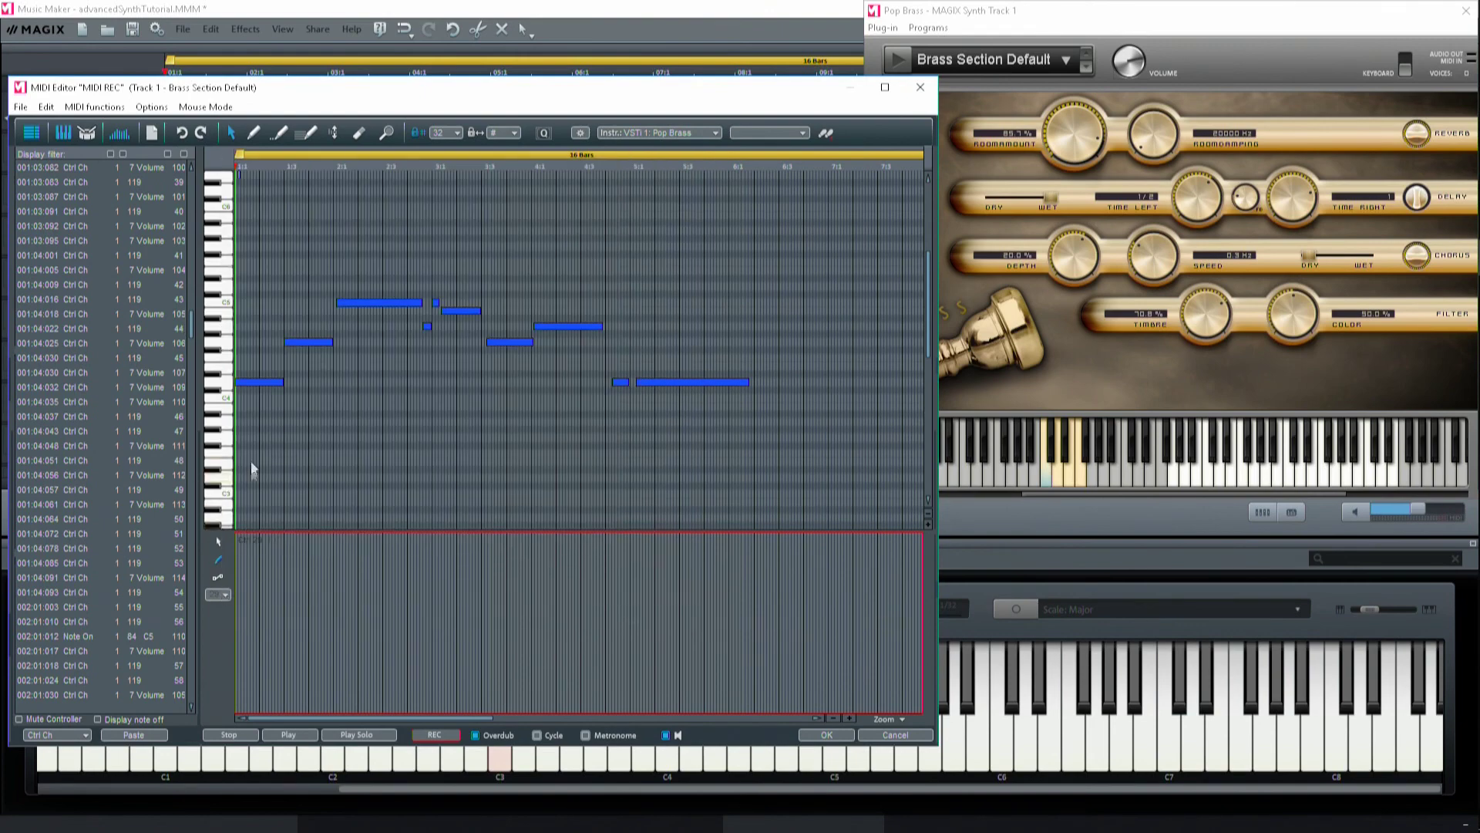
{"action": "left_click", "coordinate": [224, 602]}
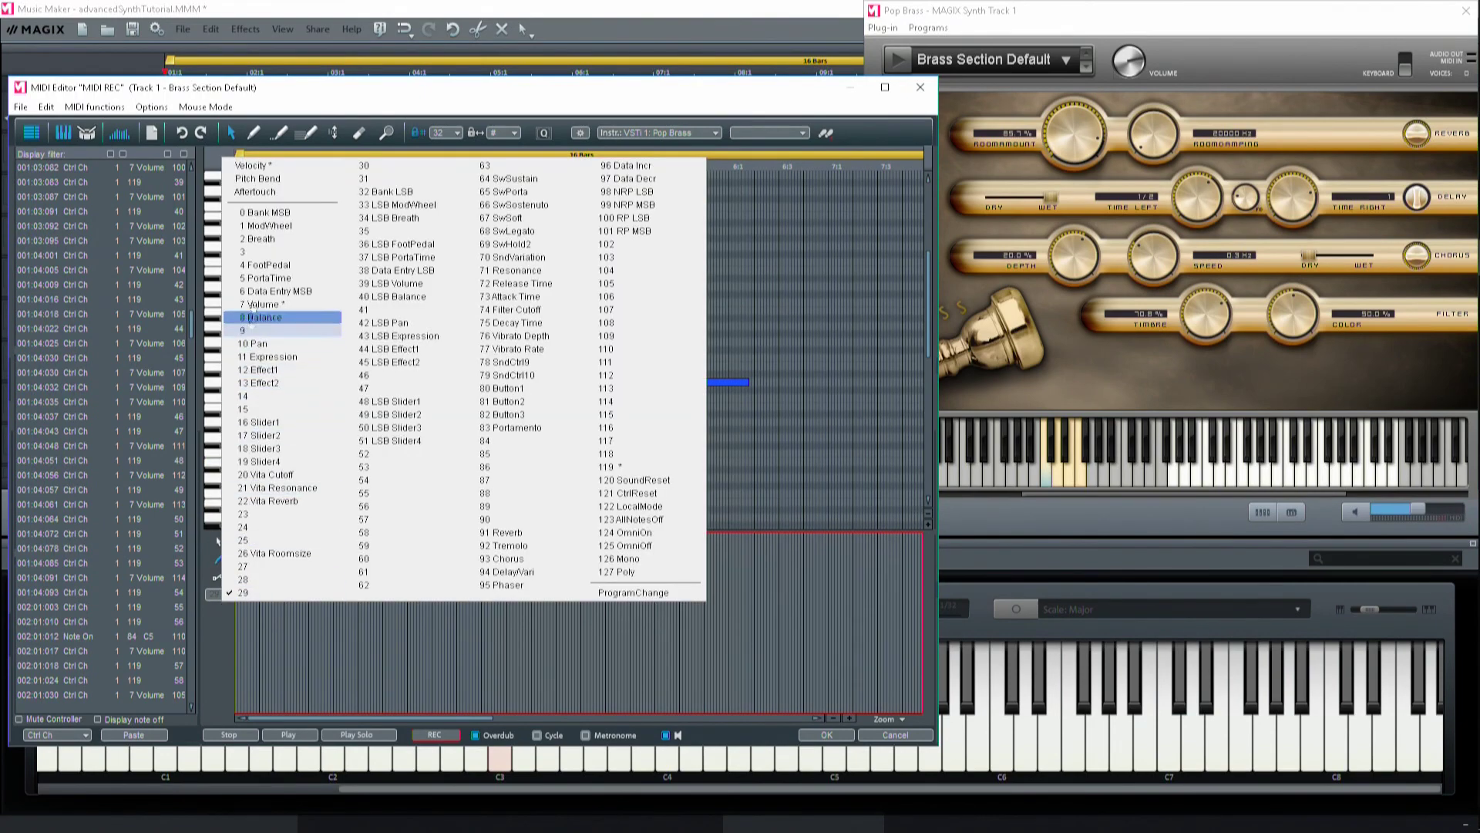
{"action": "left_click", "coordinate": [267, 225]}
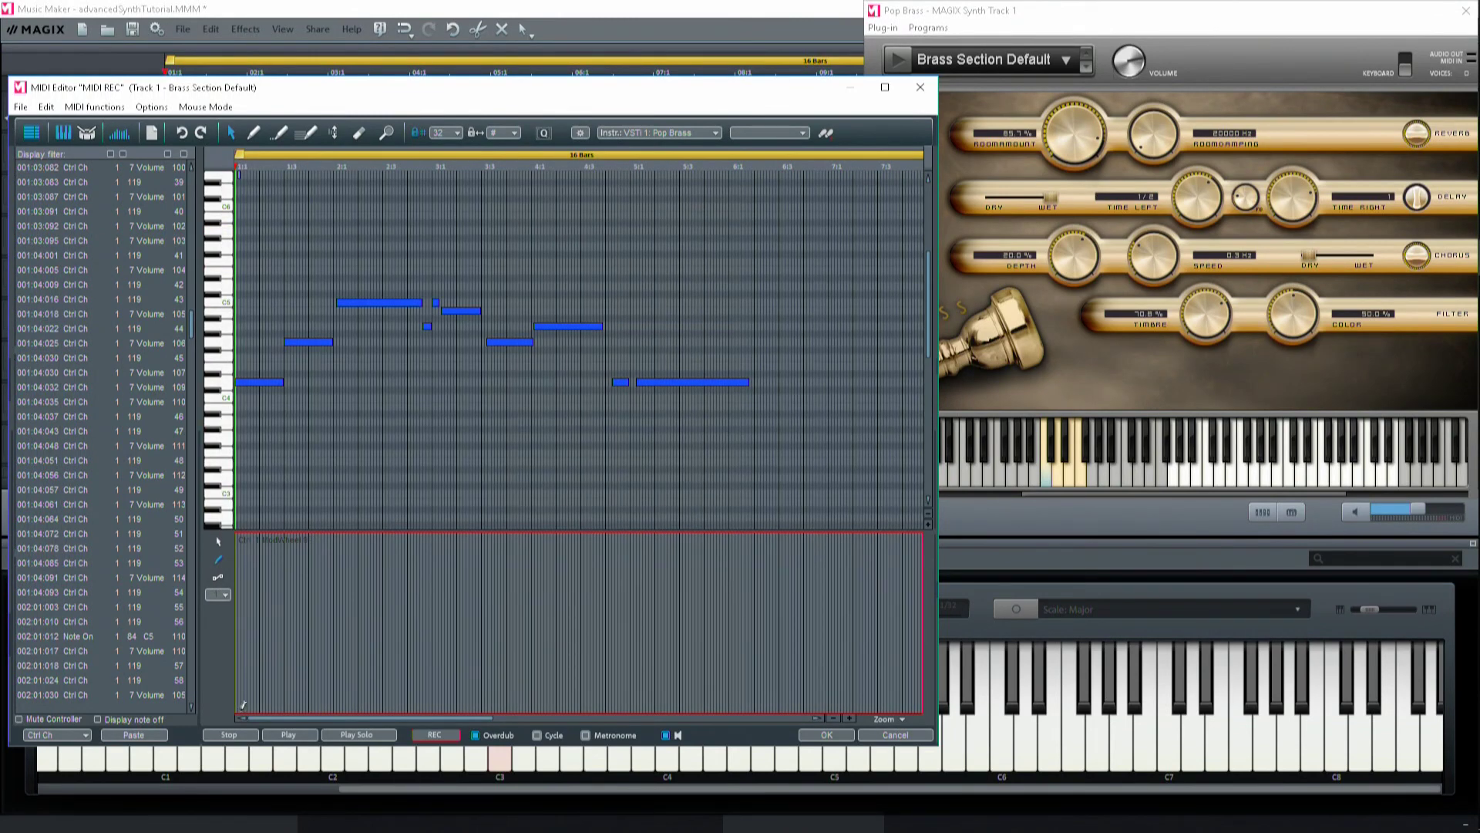
{"action": "mouse_move", "coordinate": [309, 685]}
{"action": "left_mouse_down"}
{"action": "mouse_move", "coordinate": [323, 559]}
{"action": "mouse_move", "coordinate": [413, 544]}
{"action": "mouse_move", "coordinate": [444, 573]}
{"action": "mouse_move", "coordinate": [446, 675]}
{"action": "mouse_move", "coordinate": [461, 698]}
{"action": "mouse_move", "coordinate": [808, 710]}
{"action": "left_mouse_up"}
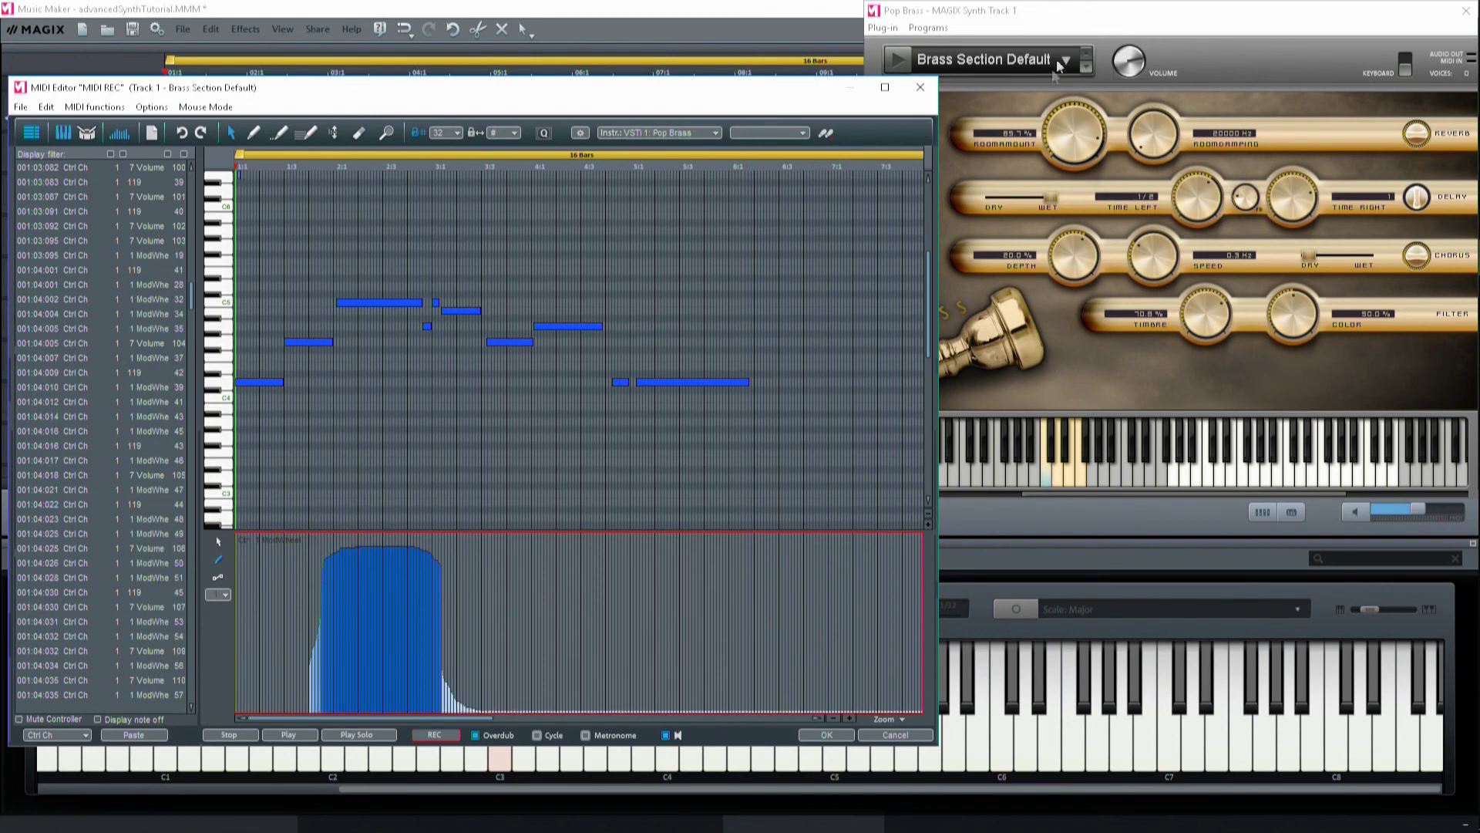
Bring Pop Brass forward and play the part twice to watch its modulation wheel follow the drawn curve
{"action": "left_click", "coordinate": [1056, 59]}
{"action": "key", "text": "space"}
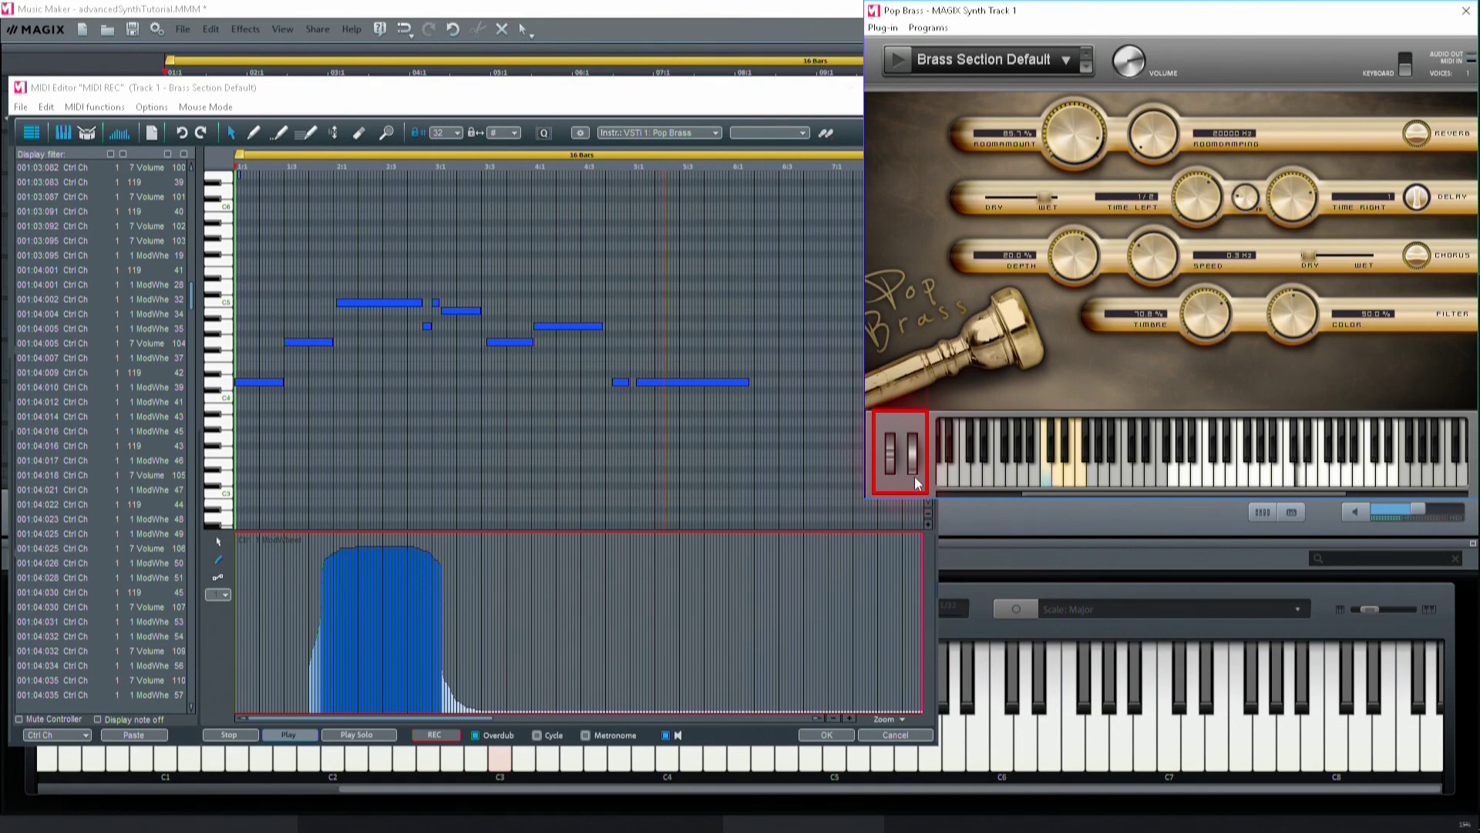
{"action": "key", "text": "space"}
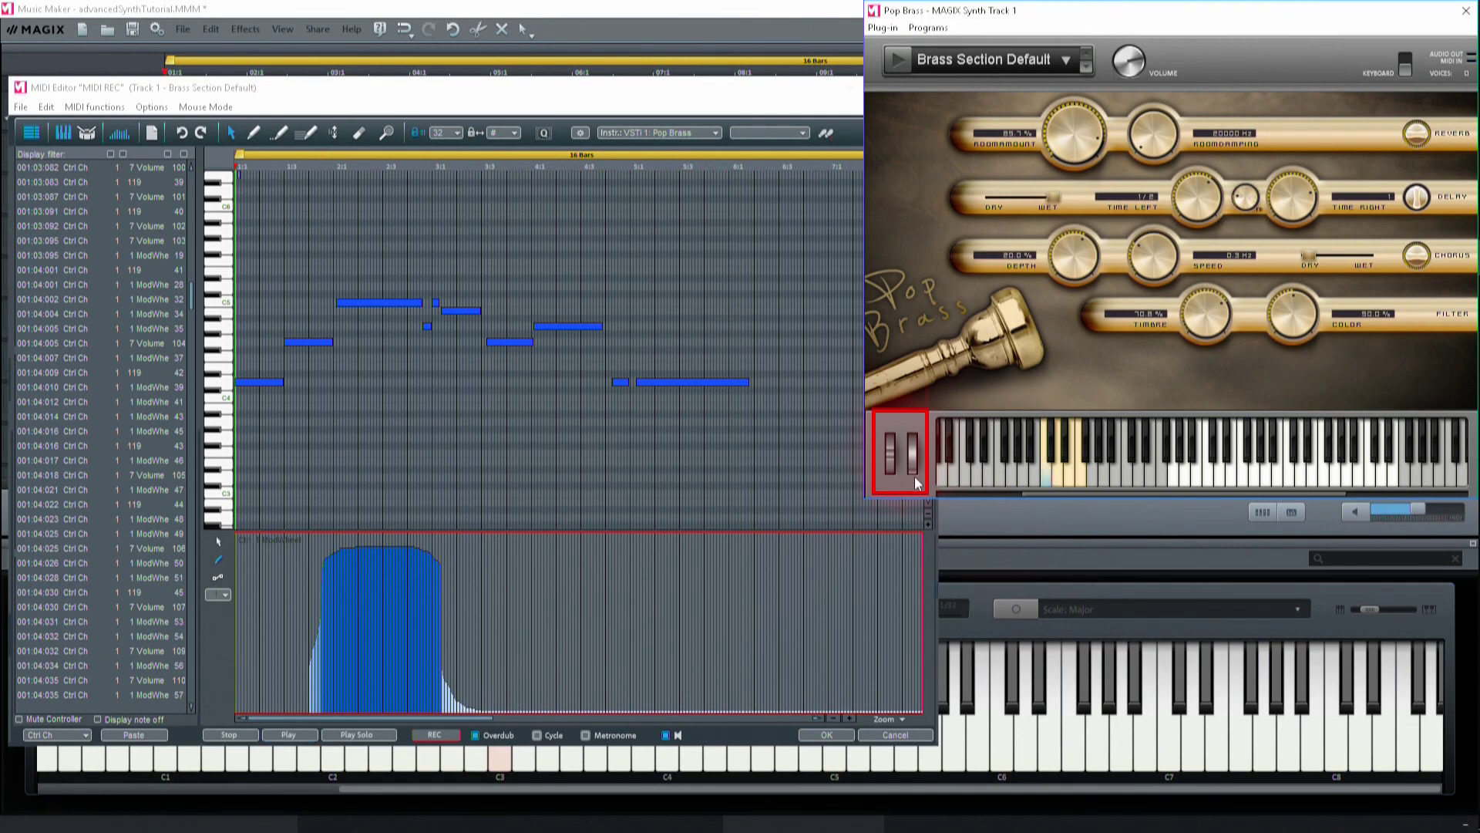
{"action": "key", "text": "space"}
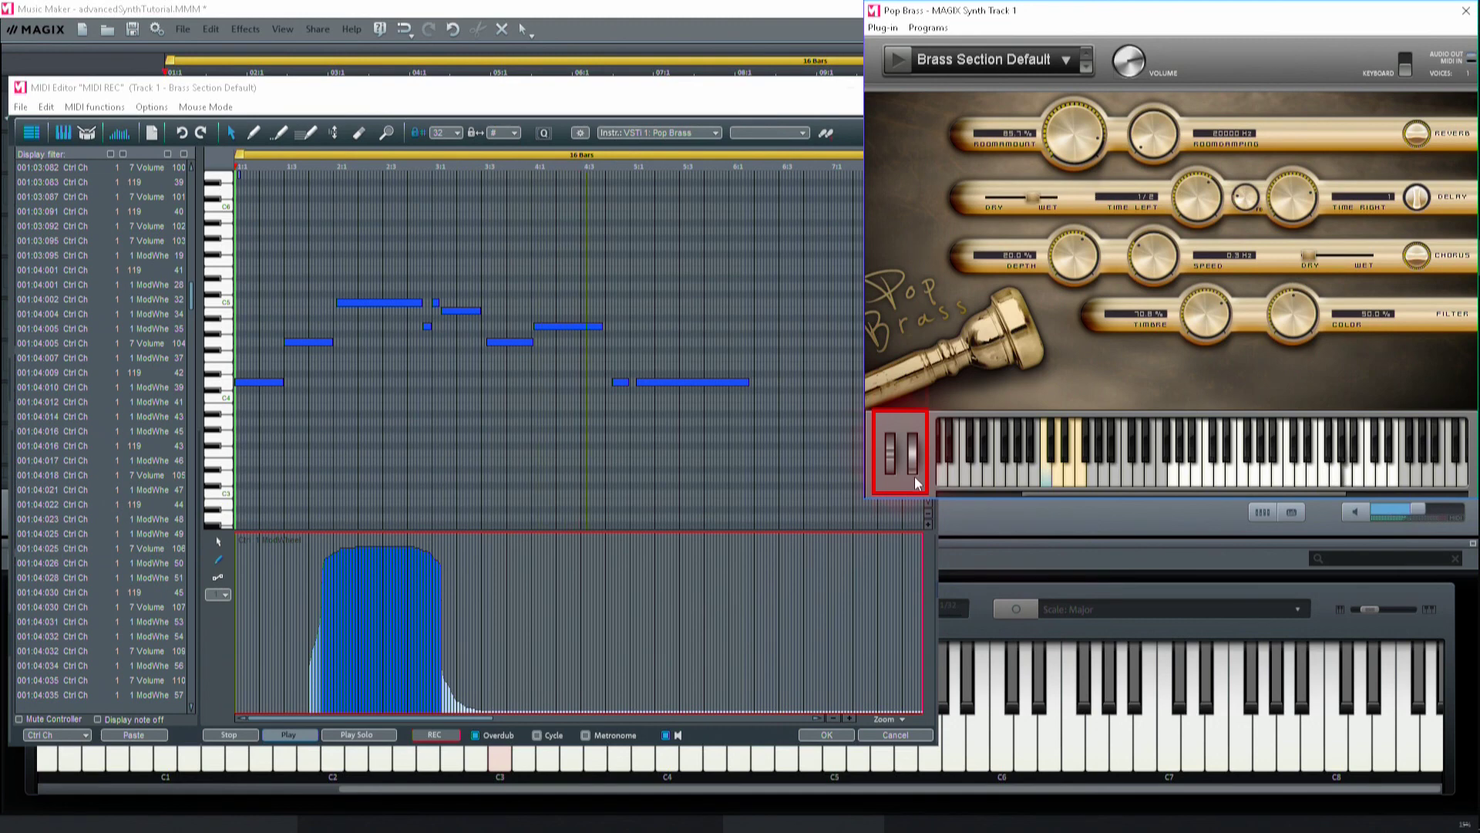
{"action": "key", "text": "space"}
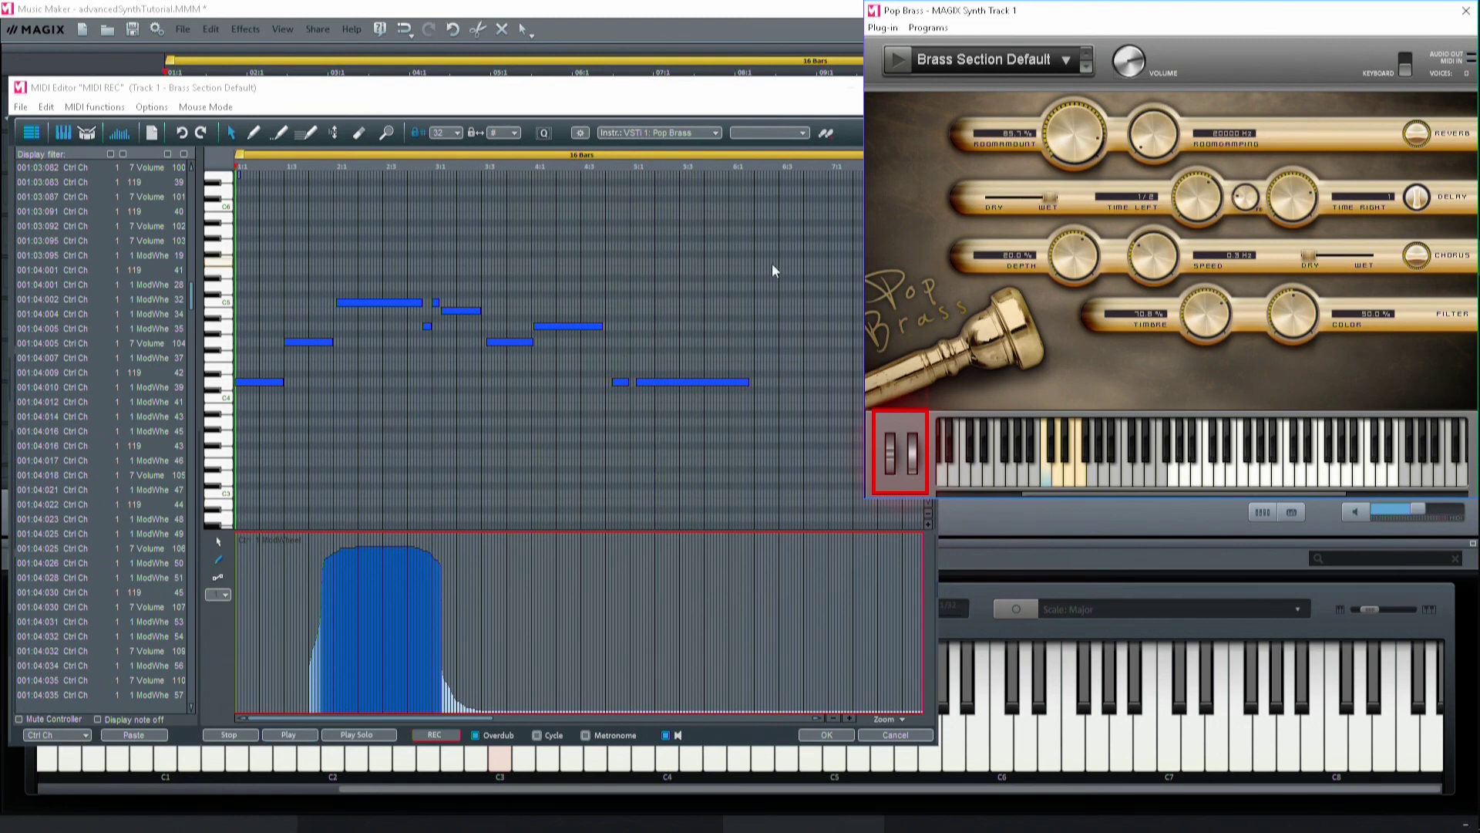